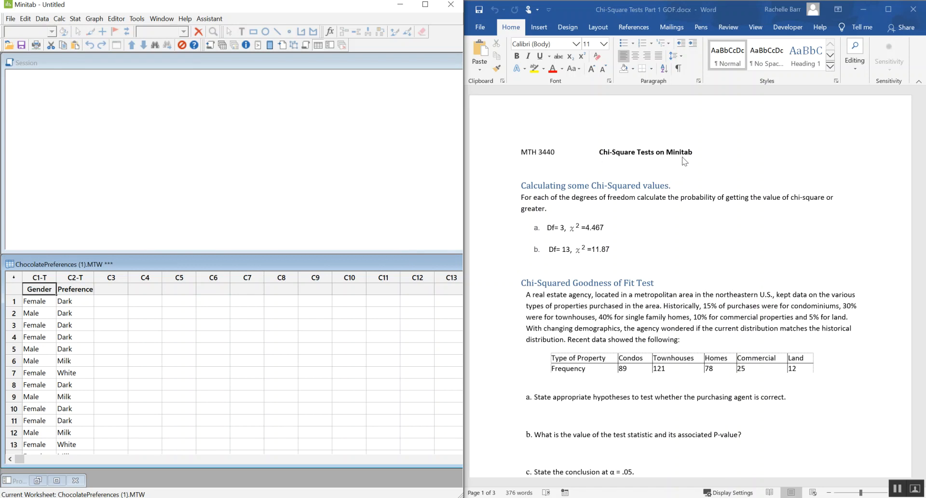
- Extend the worksheet title "Chi-Square Tests on Minitab" with "- Goodness of Fit"
click(697, 152)
text(- Goodn)
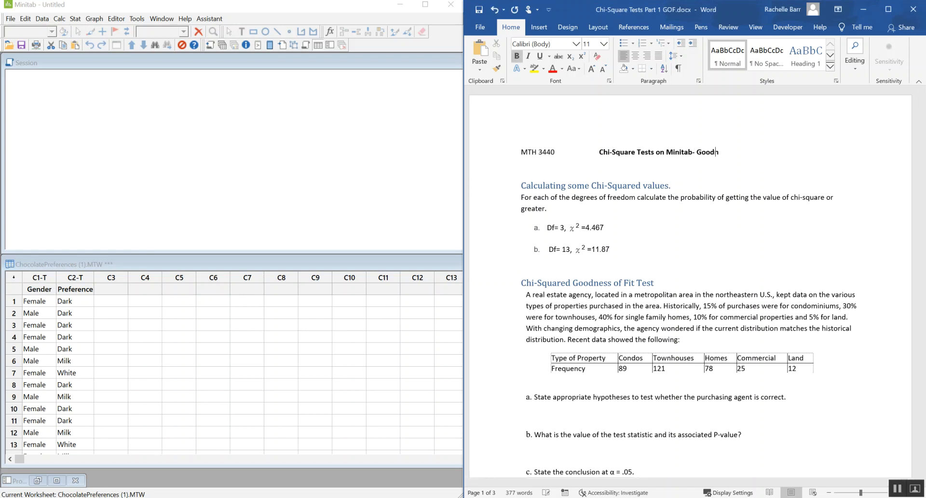
text(ess of Fit)
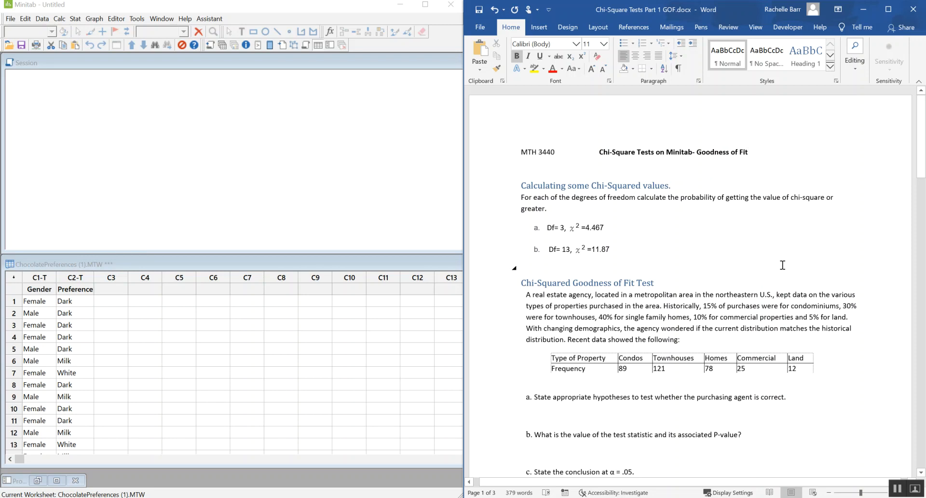
- Add an empty answer line below item a of the chi-squared values exercise and save the document
scroll(782, 265, down, 1)
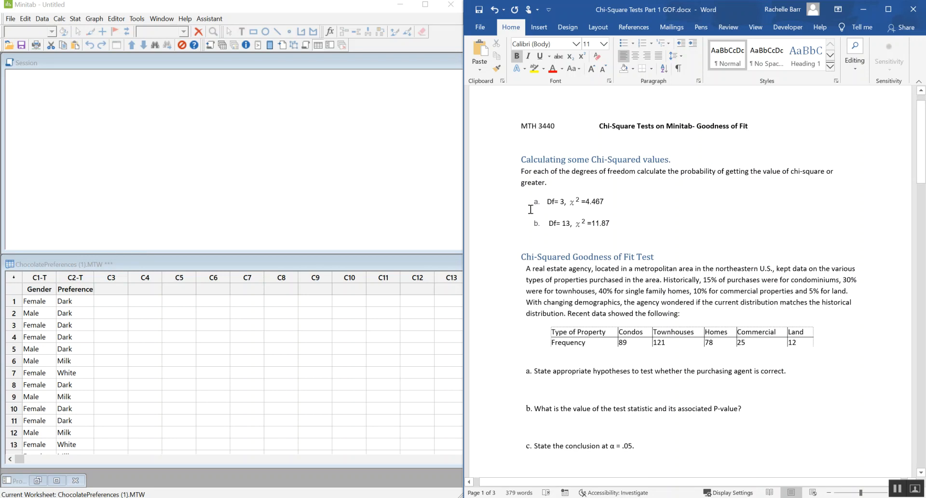
click(580, 210)
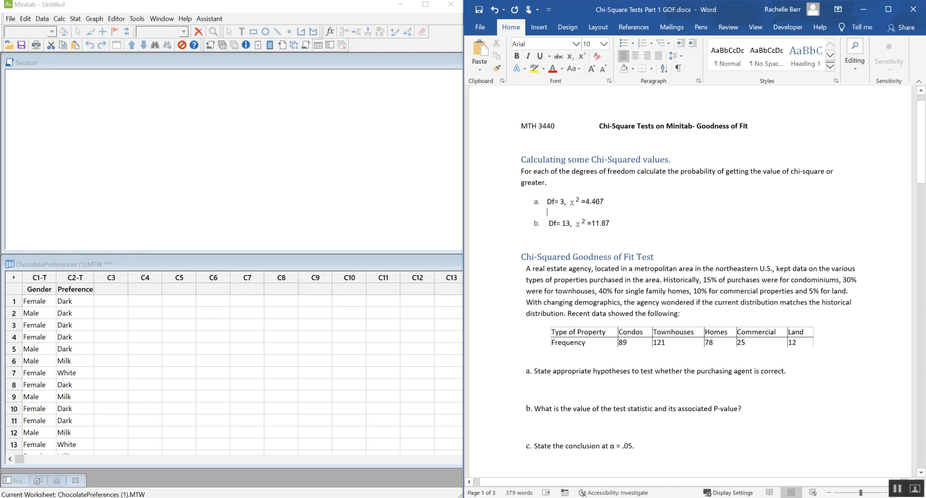
key(Return)
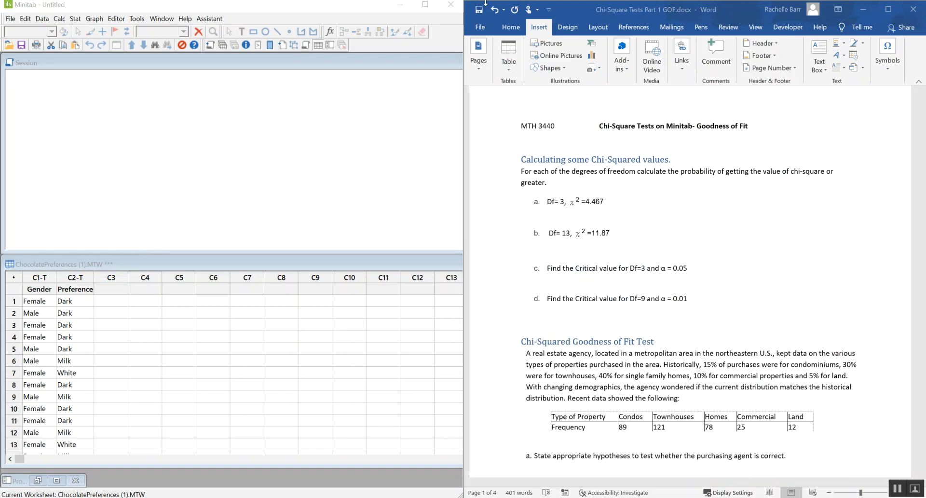
click(480, 11)
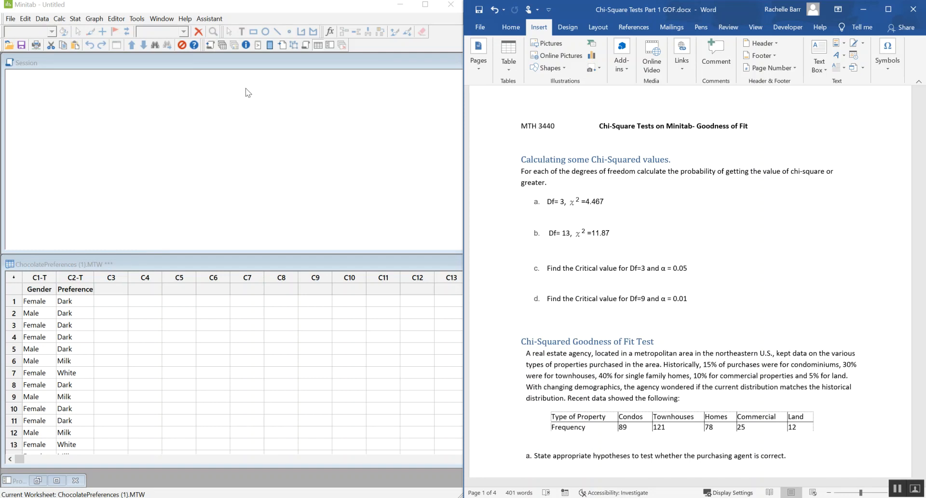
- Switch to Minitab and start a View Probability distribution plot, moving its settings dialog clear of the worksheet
click(563, 210)
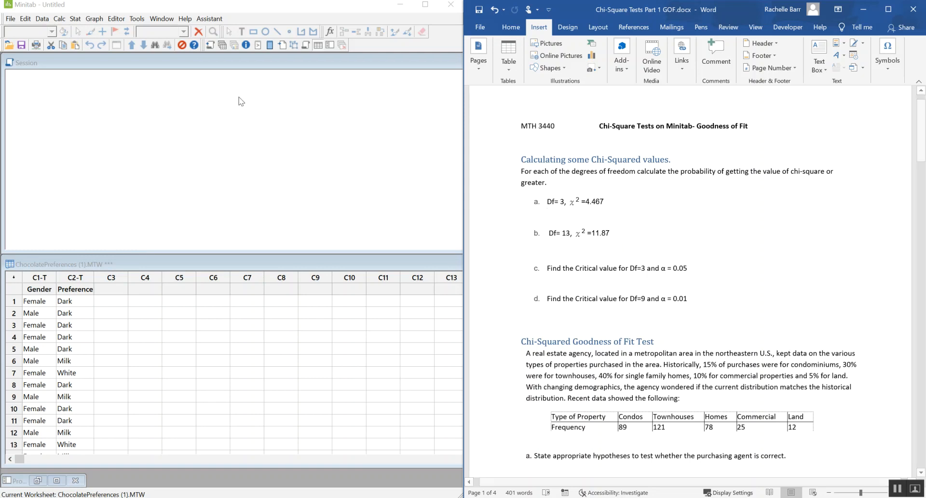
click(94, 21)
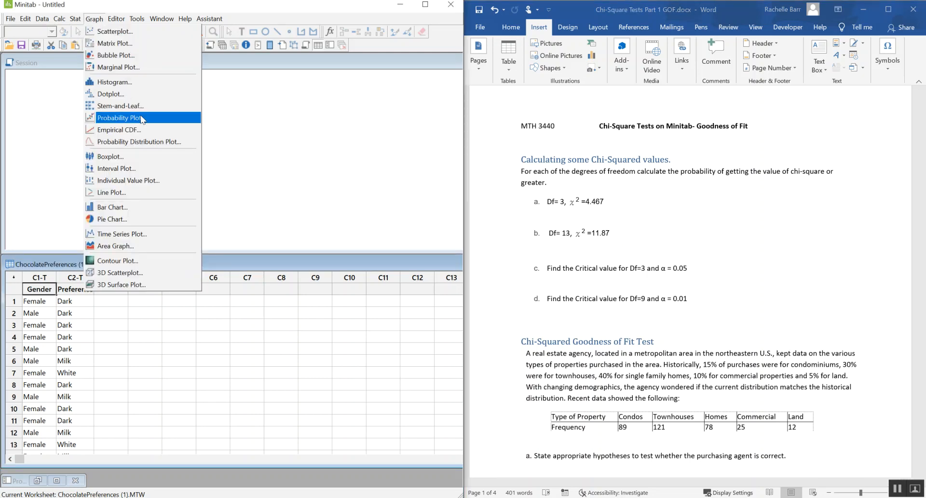
click(172, 143)
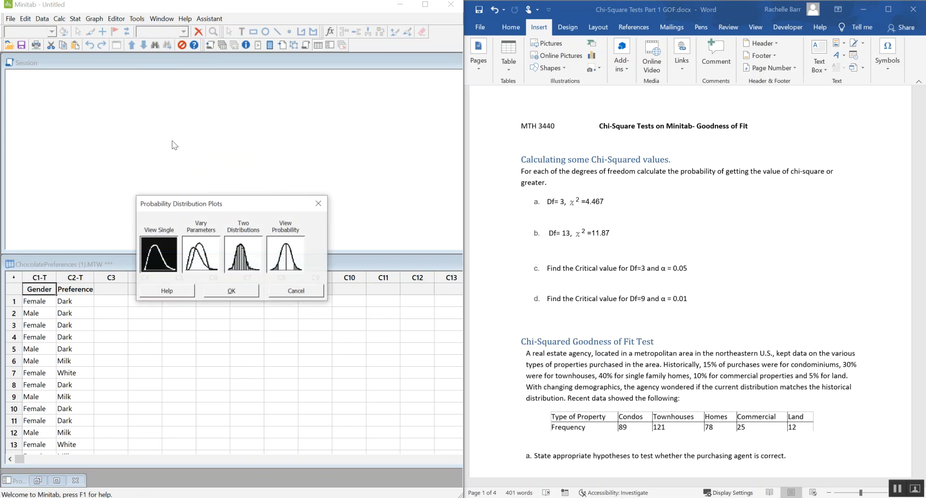
click(296, 261)
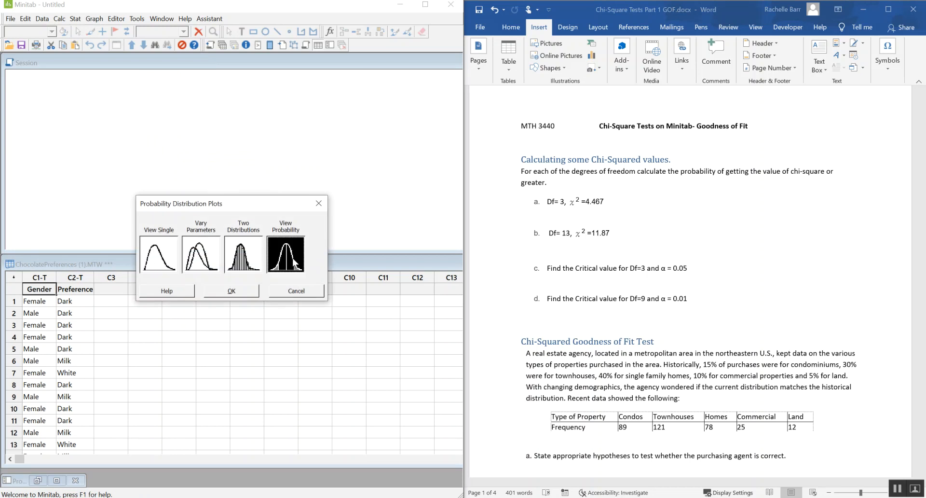
click(246, 293)
drag(252, 157, 222, 92)
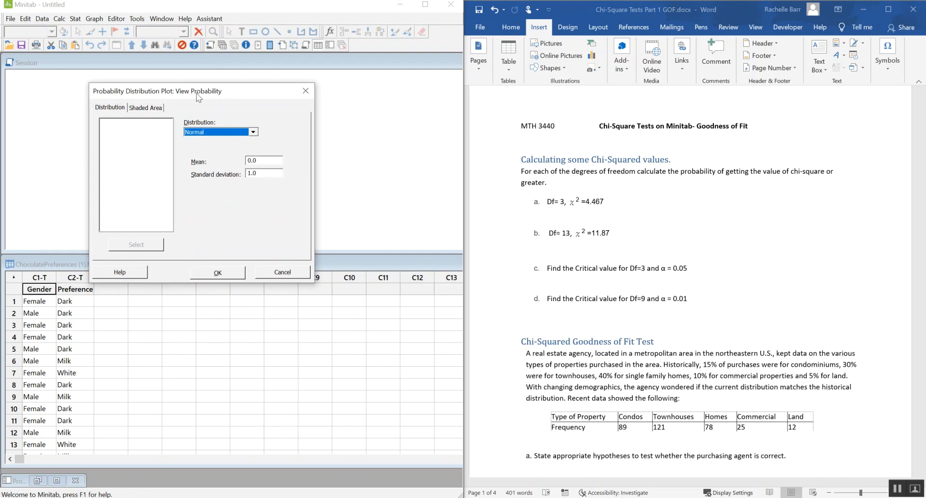
- Set the plot's distribution to Chi-Square with 3 degrees of freedom
click(206, 133)
scroll(231, 212, up, 3)
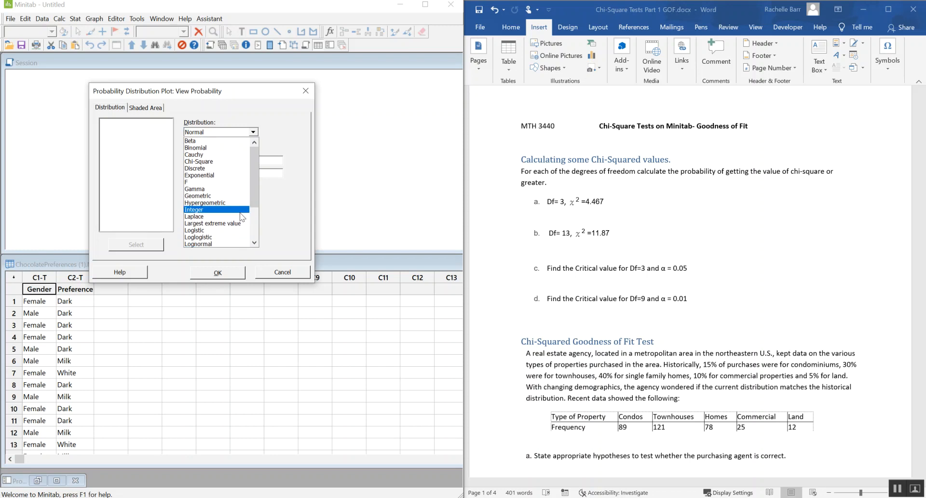
click(221, 162)
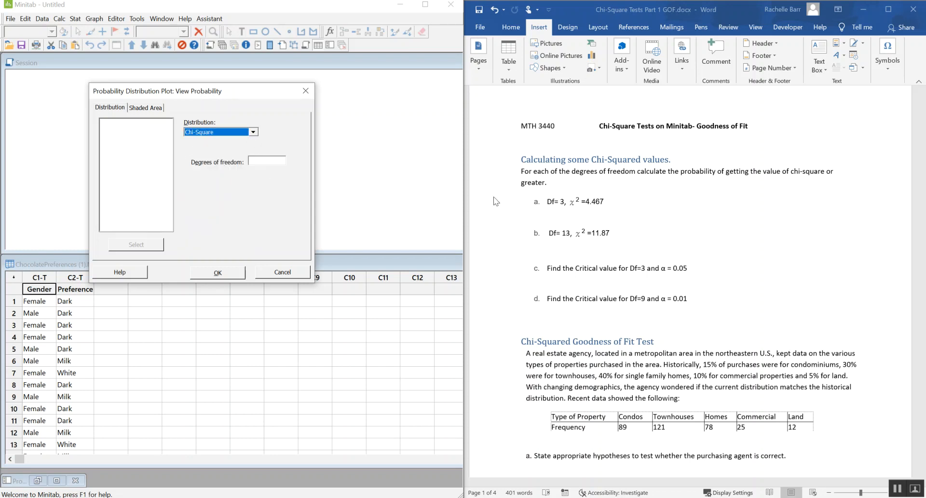
click(251, 160)
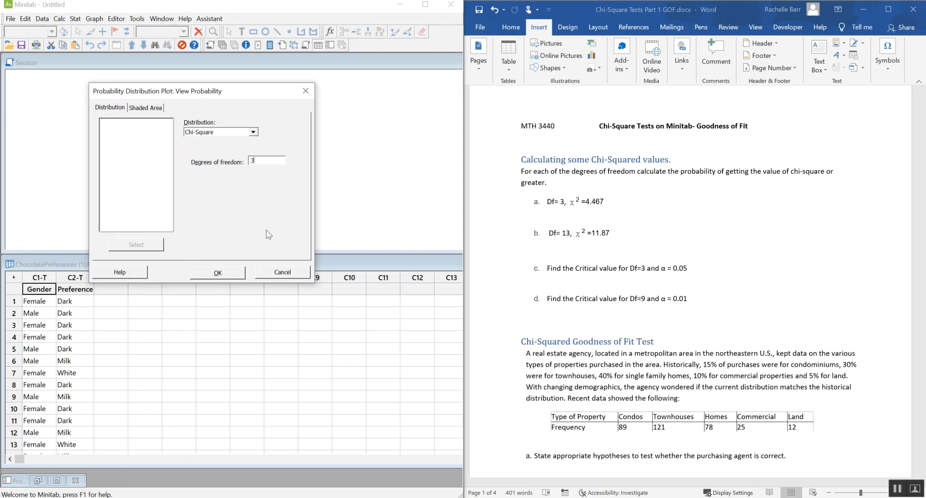
- Define the shaded area by X value for the right tail at 4.467 and create the plot
click(140, 111)
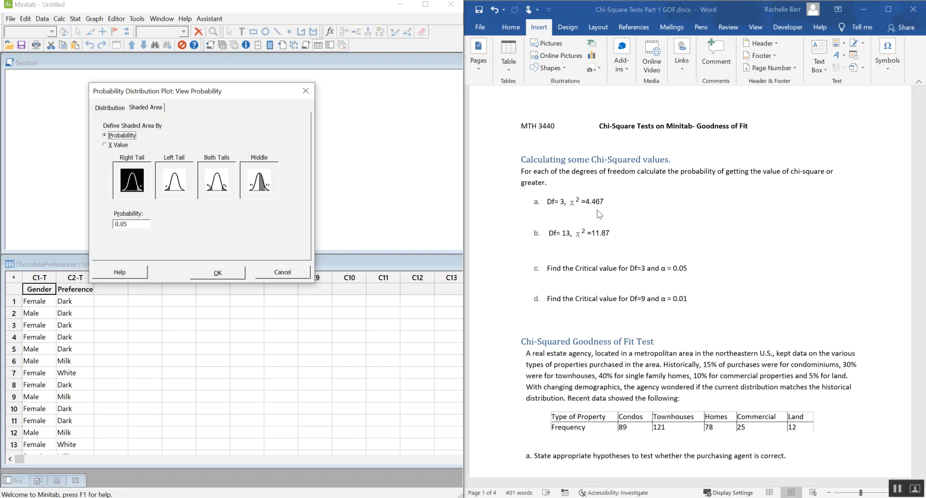
click(113, 147)
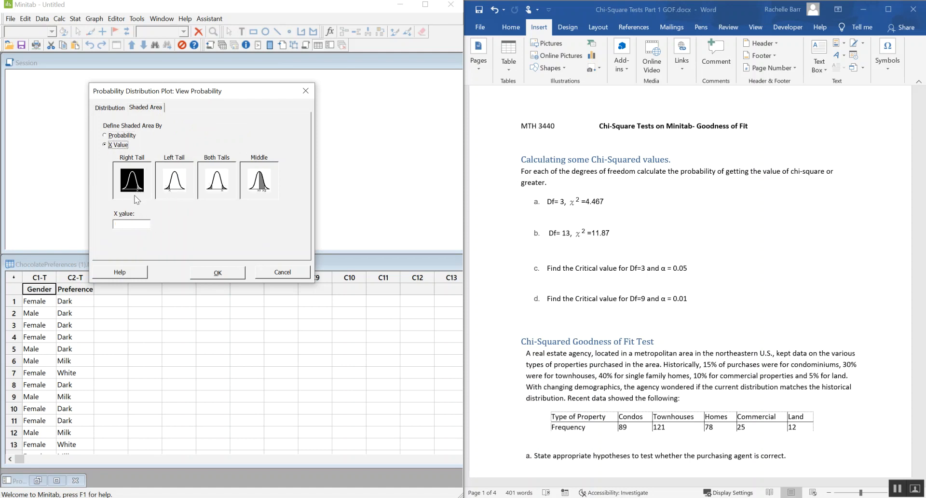
click(142, 225)
text(4.467)
click(218, 273)
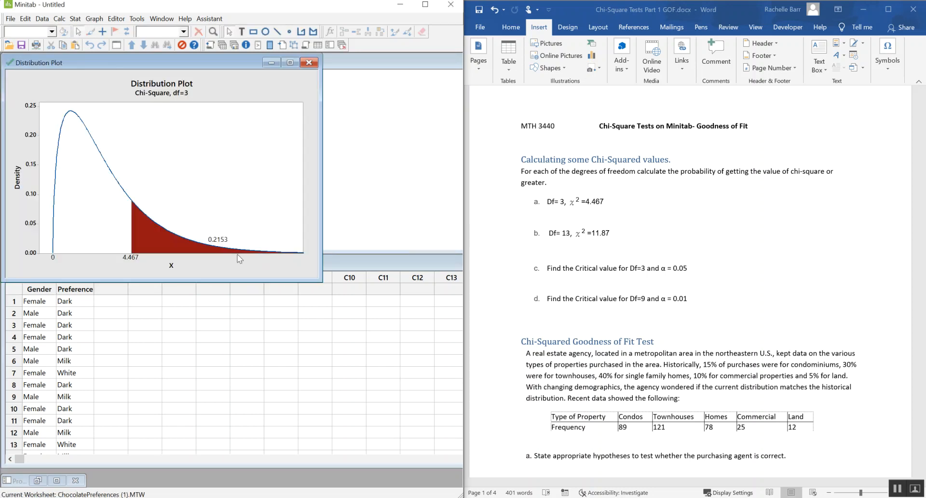
- Switch to Word and enter "P-value=0.2153" on the line below item a
click(569, 215)
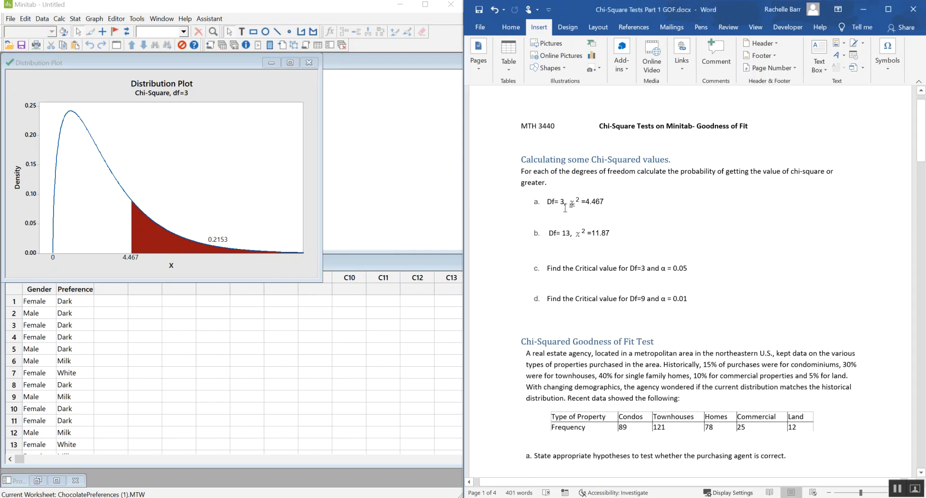
text(P-value=0.21)
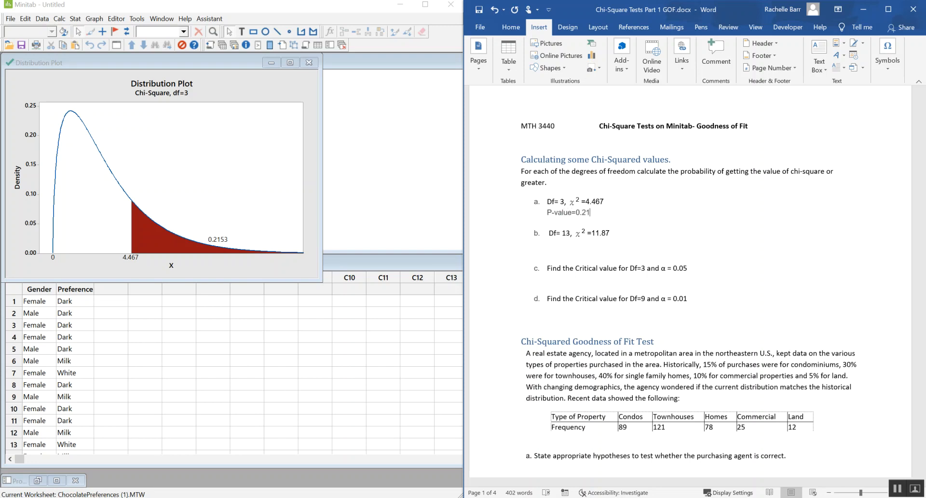
text(53)
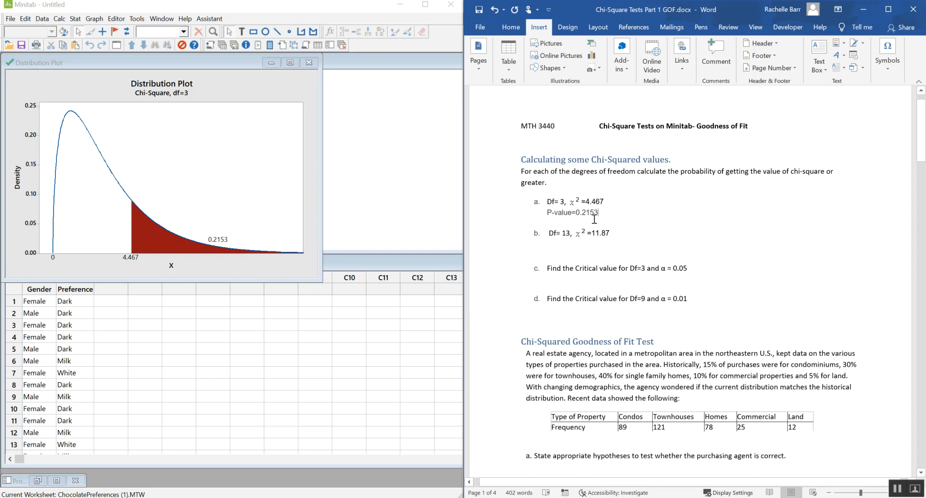
- Enlarge the P-value answer under item a to 16 points and color it red
drag(604, 213, 544, 212)
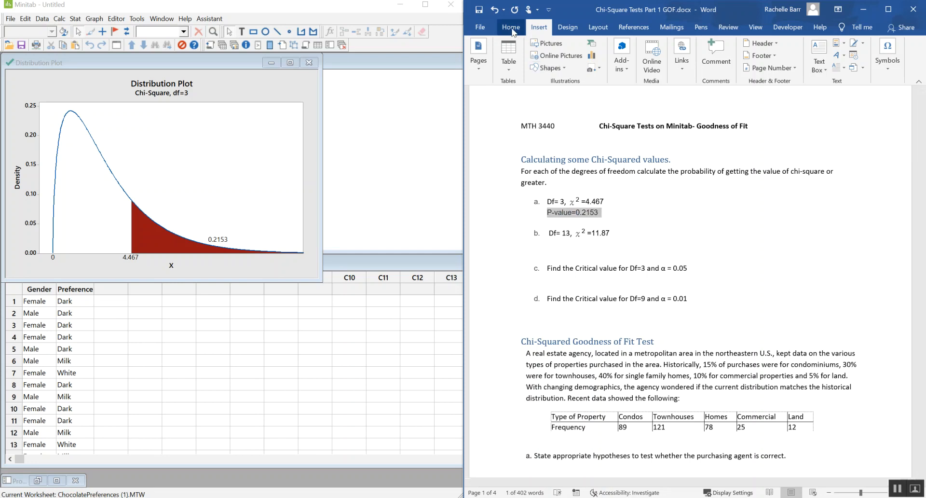
click(511, 27)
click(591, 69)
click(591, 69)
click(592, 69)
click(591, 69)
click(553, 69)
click(594, 256)
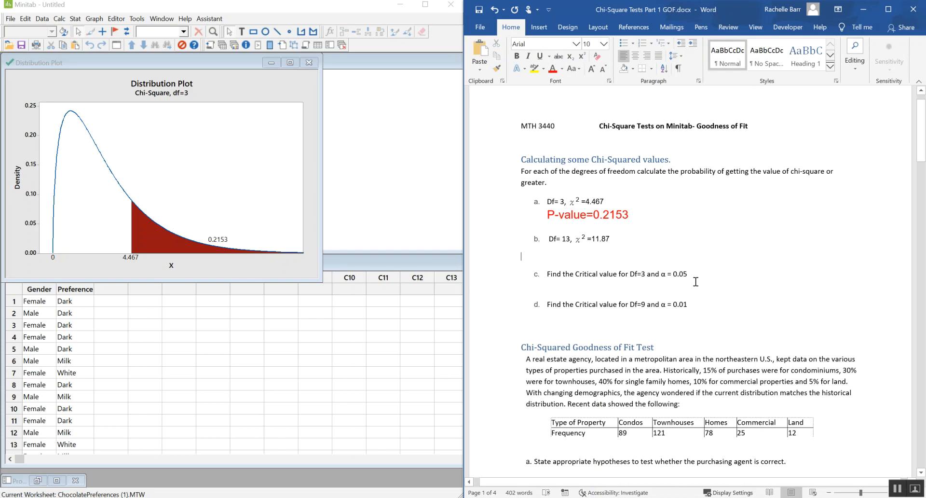
key(ctrl+v)
- Return to Minitab, reopen the probability distribution plot settings and set the degrees of freedom to 13
click(67, 65)
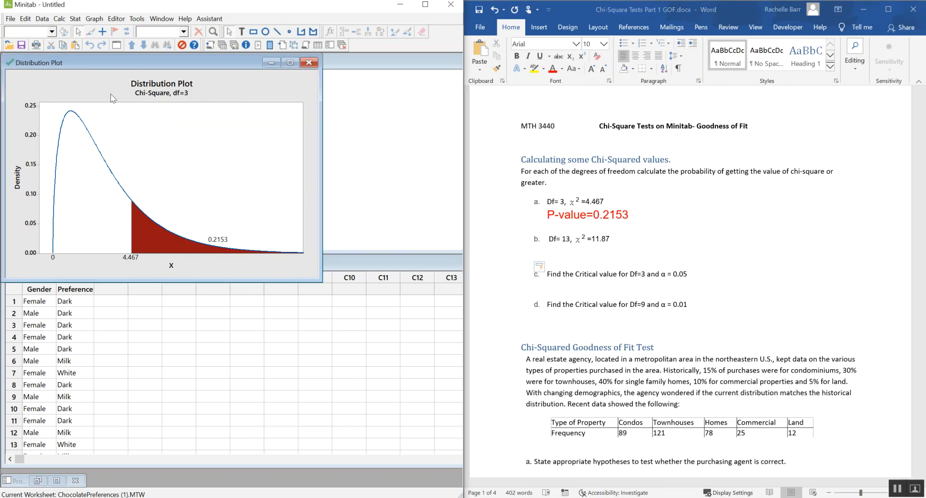
click(118, 45)
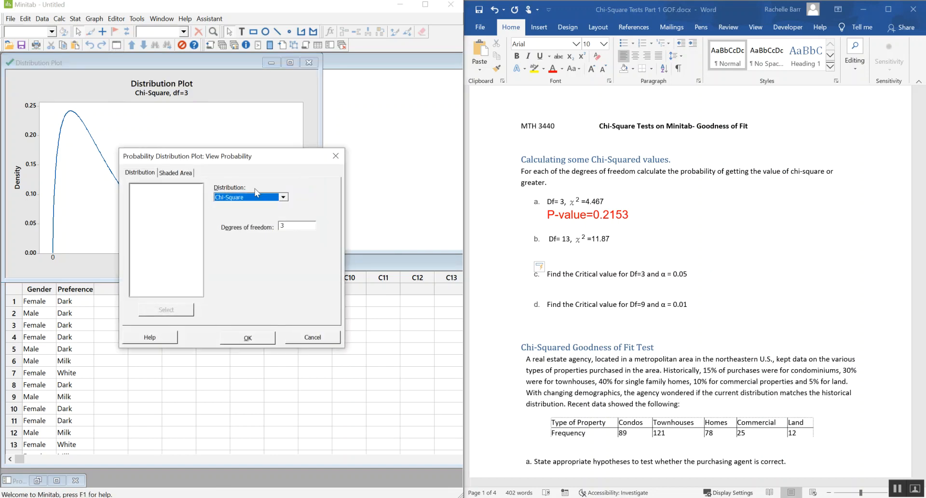
drag(242, 160, 214, 99)
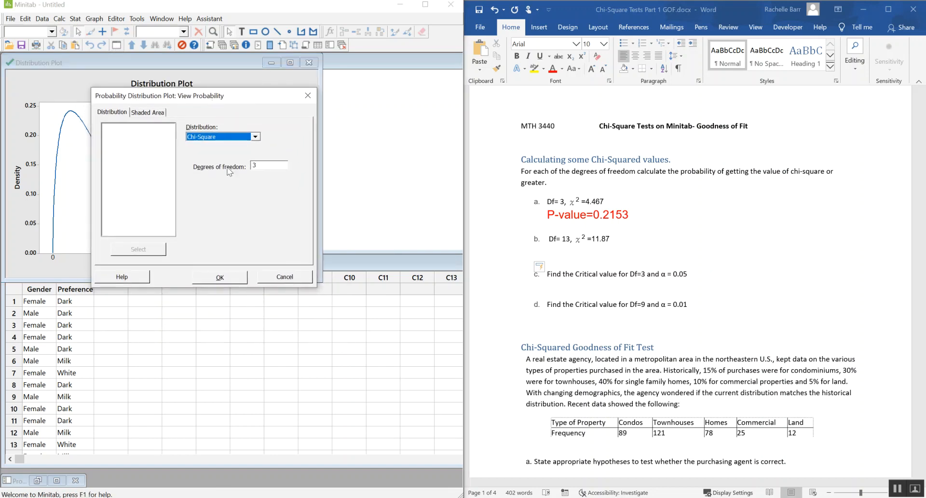
click(264, 164)
text(1)
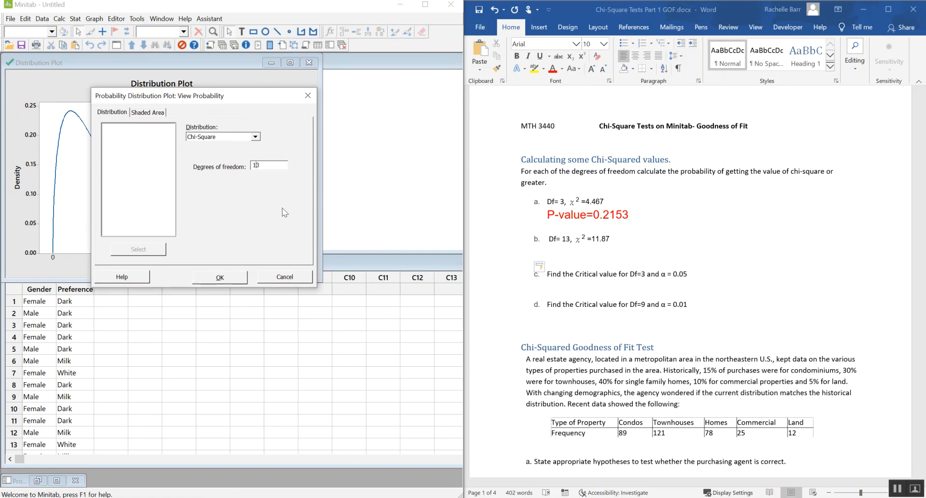
- Set the right-tail X value of the shaded area to 11.87 and create the plot
click(157, 114)
double_click(150, 228)
text(11.87)
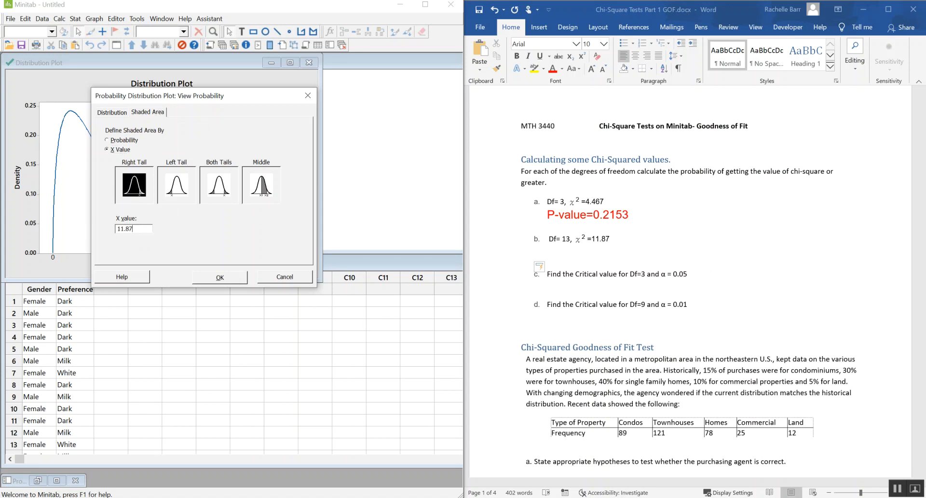
click(221, 277)
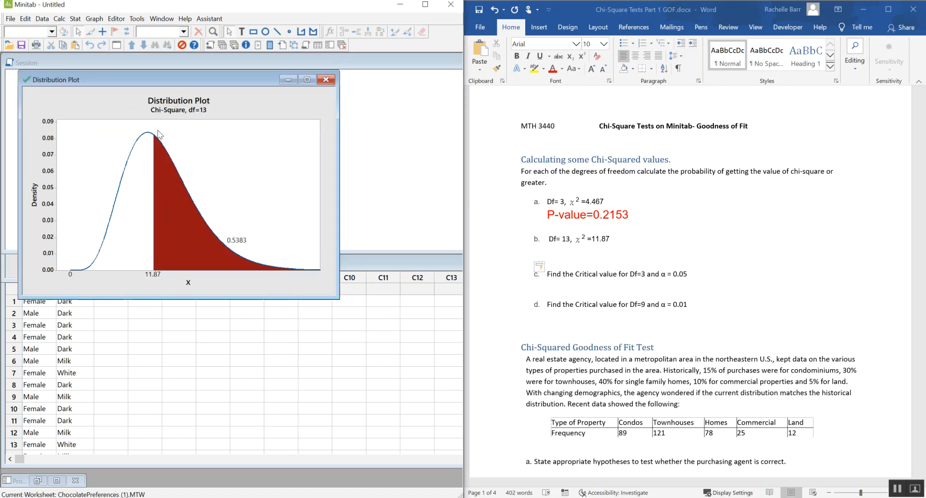
- Switch to Word and enter "P-value=0.5383" below item b in red 16-point text
click(574, 257)
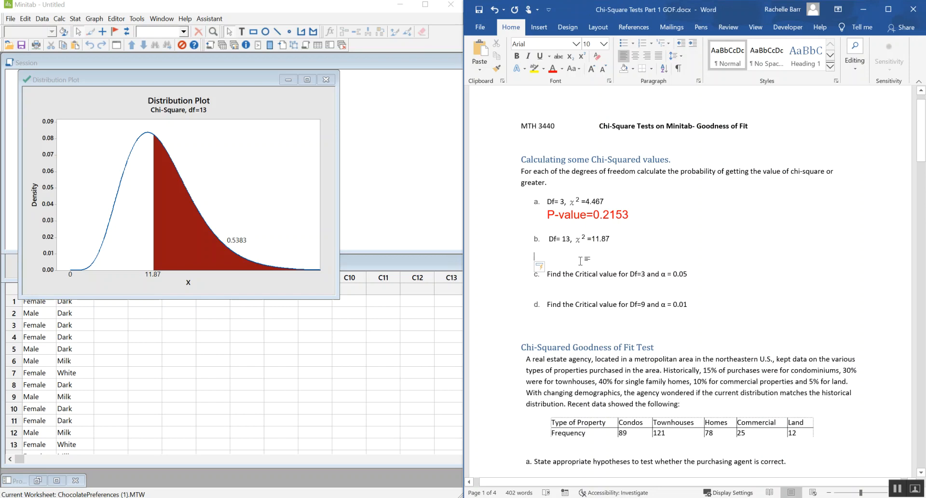
click(593, 72)
click(593, 72)
click(592, 72)
click(592, 72)
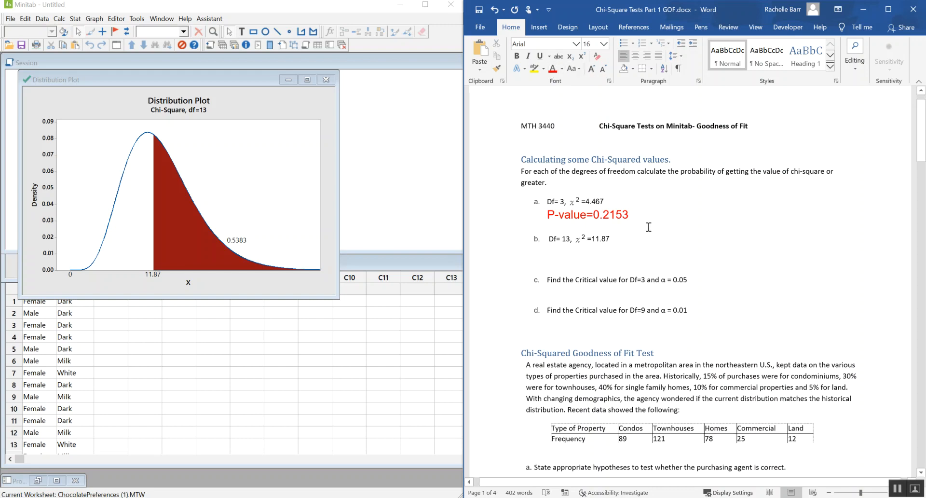
text(P)
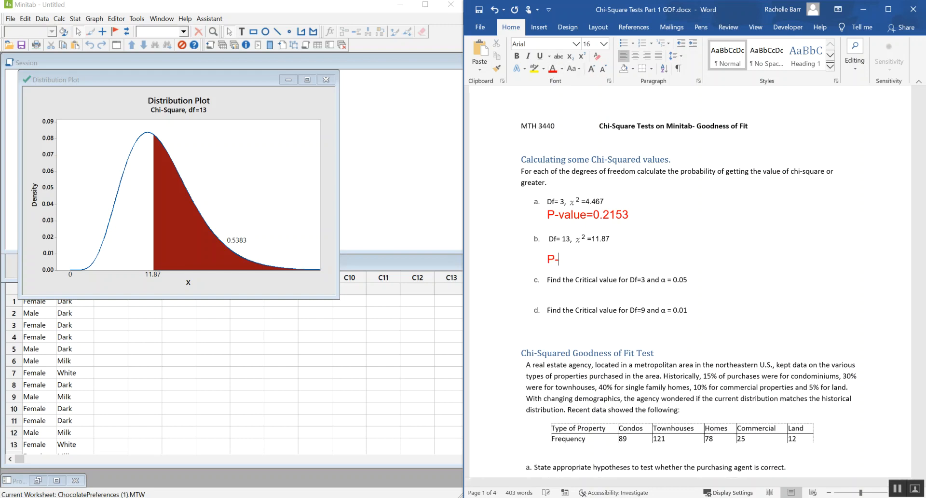
text(-value=0.5383)
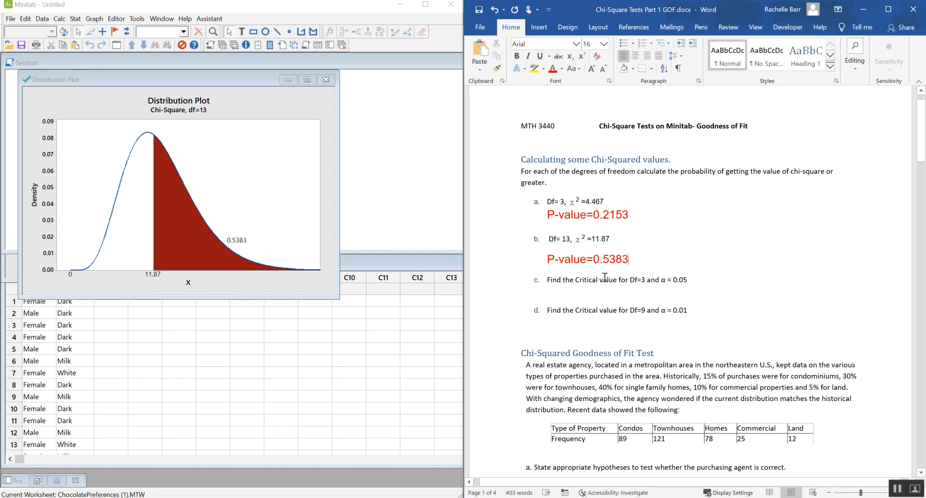
- Minimize the df=13 distribution plot in Minitab and place the text cursor on the empty line below item c in Word
scroll(701, 307, down, 3)
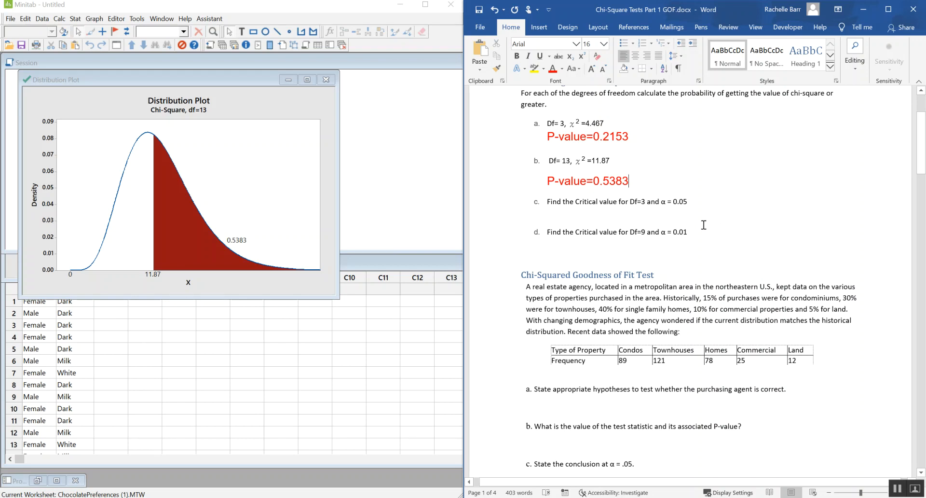
click(288, 80)
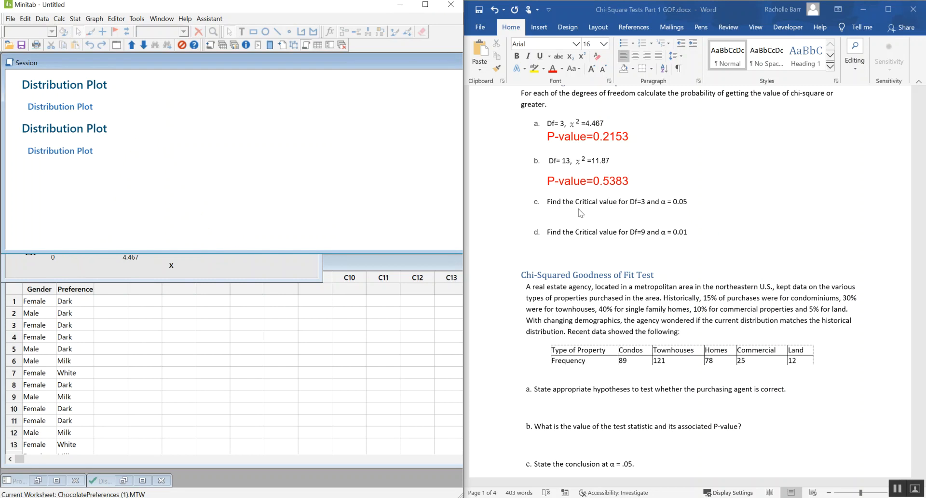
click(586, 213)
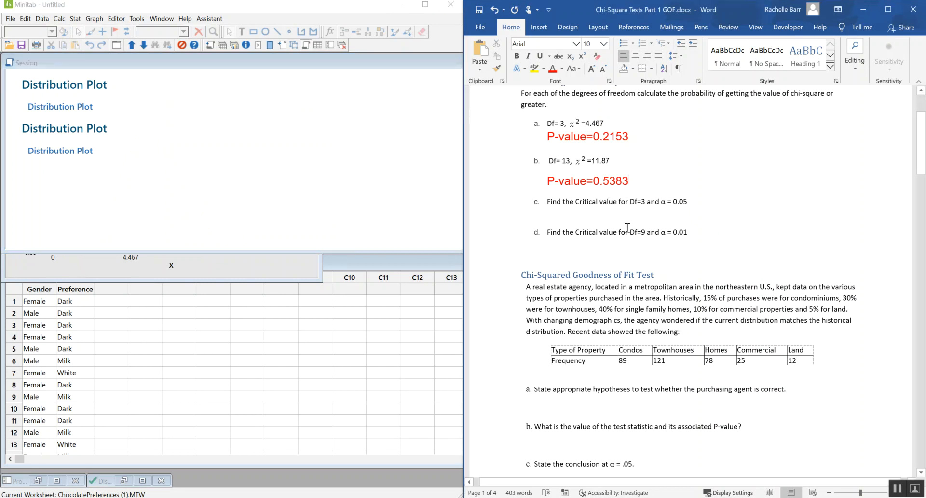
- Format the empty line below item c for underlined, red 16-point text
click(549, 56)
click(544, 58)
click(596, 71)
click(597, 71)
click(597, 71)
click(596, 71)
- Switch to Minitab, minimize the df=3 distribution plot and open the View Probability settings for a new probability distribution plot
click(296, 276)
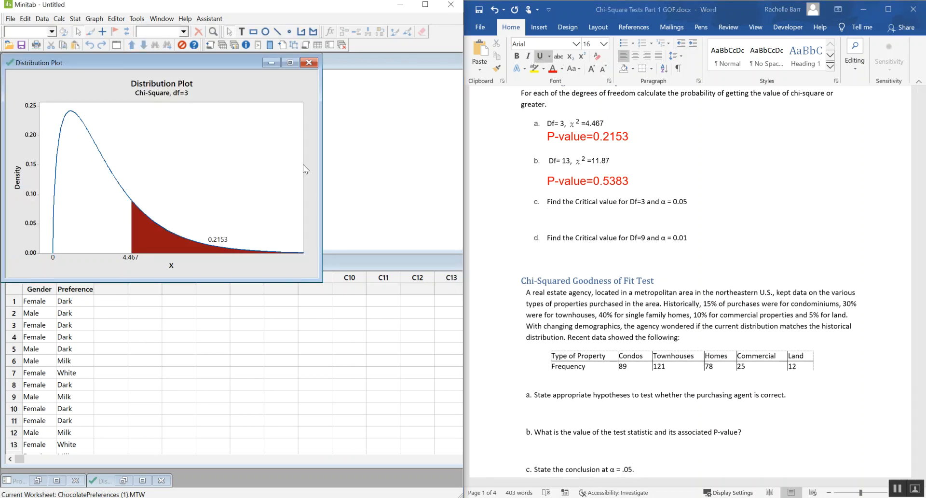
click(272, 62)
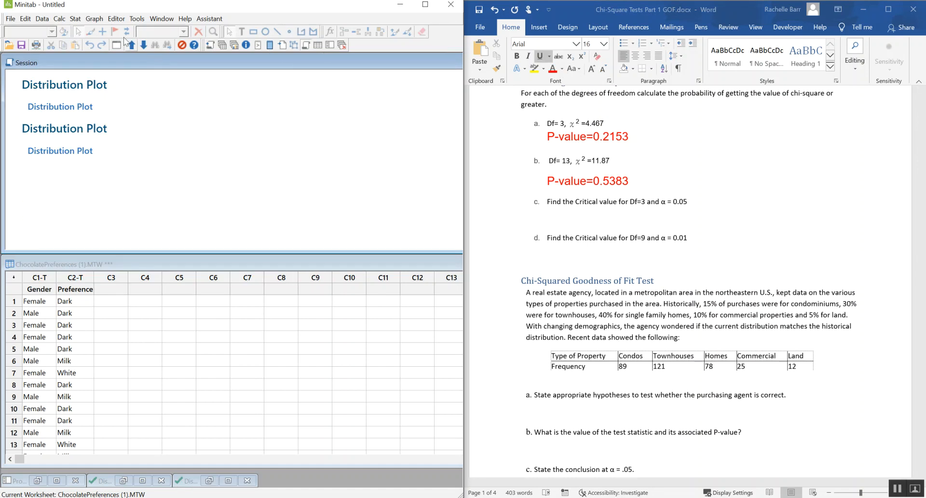
click(94, 19)
click(155, 136)
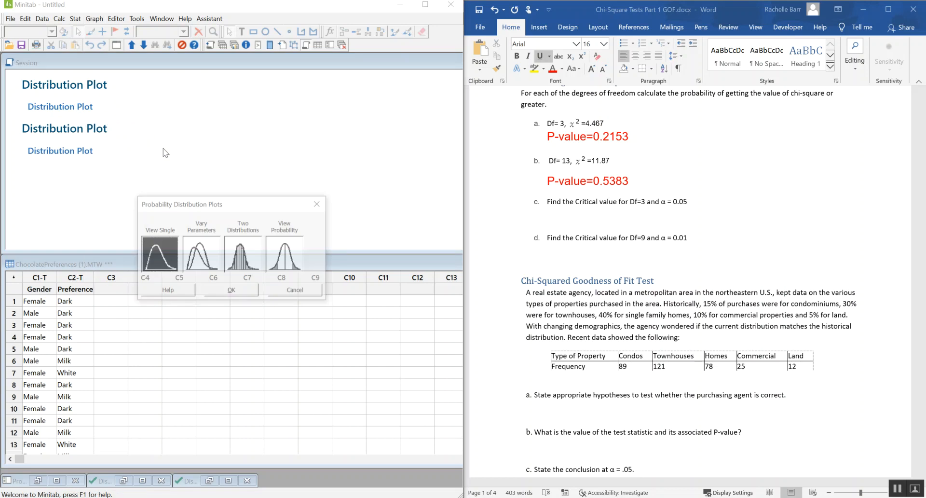
click(287, 253)
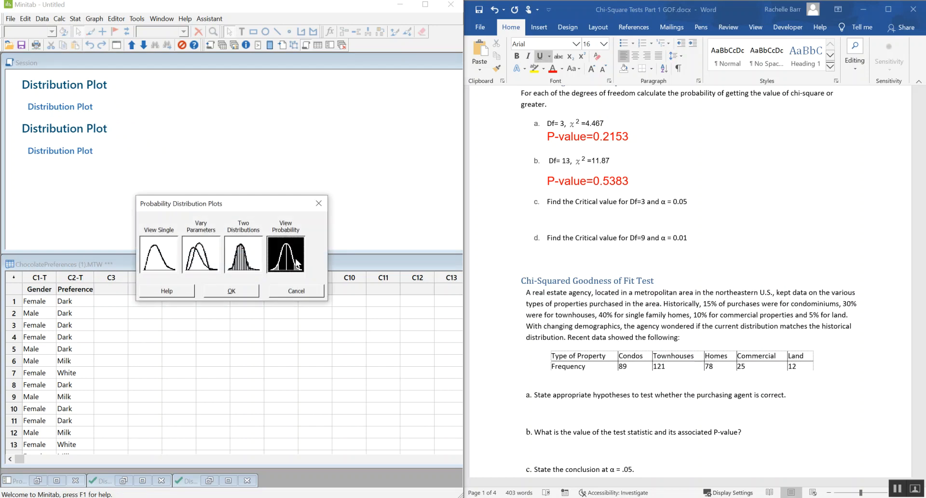
click(251, 293)
drag(245, 207, 197, 87)
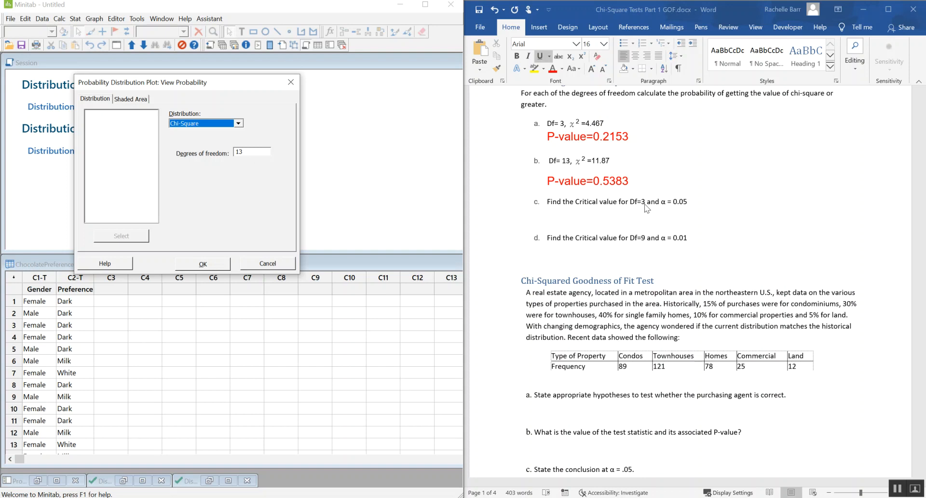
- Set the degrees of freedom to 3, define the shaded area by a right-tail probability of 0.05 and create the plot
drag(253, 152, 199, 150)
text(3)
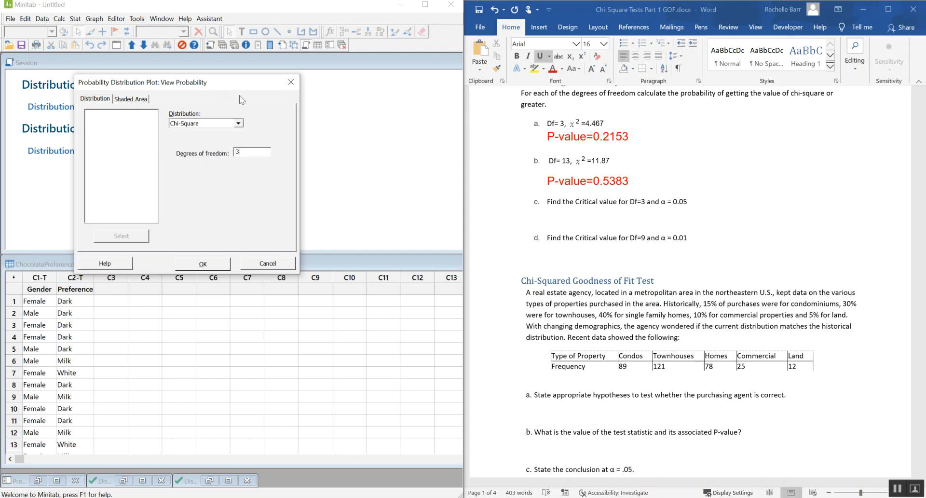
click(140, 99)
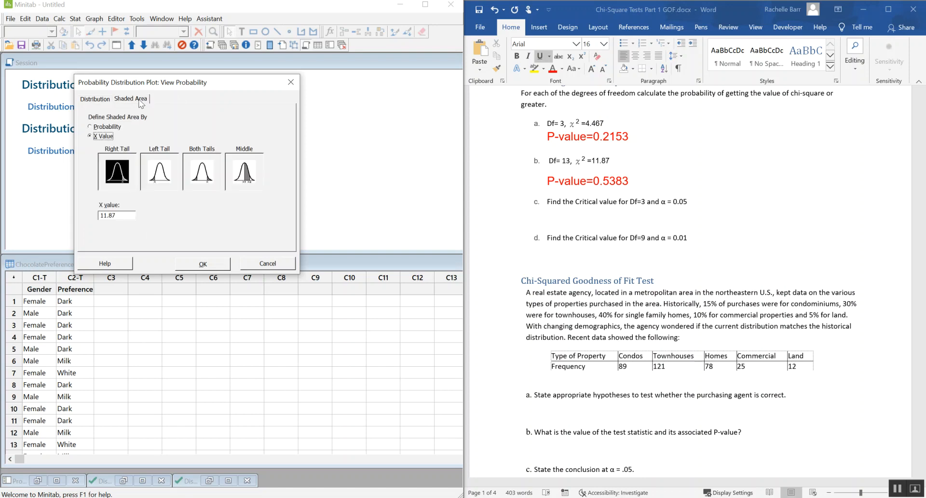
click(96, 127)
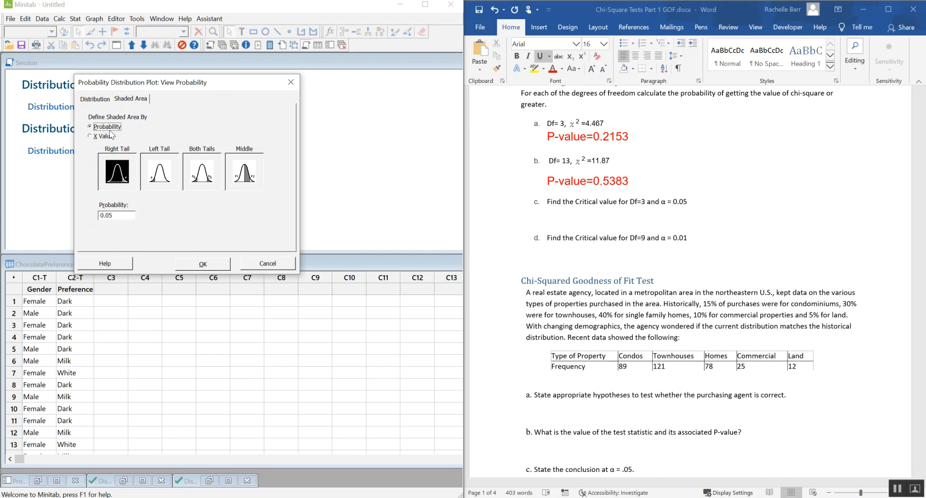
click(219, 268)
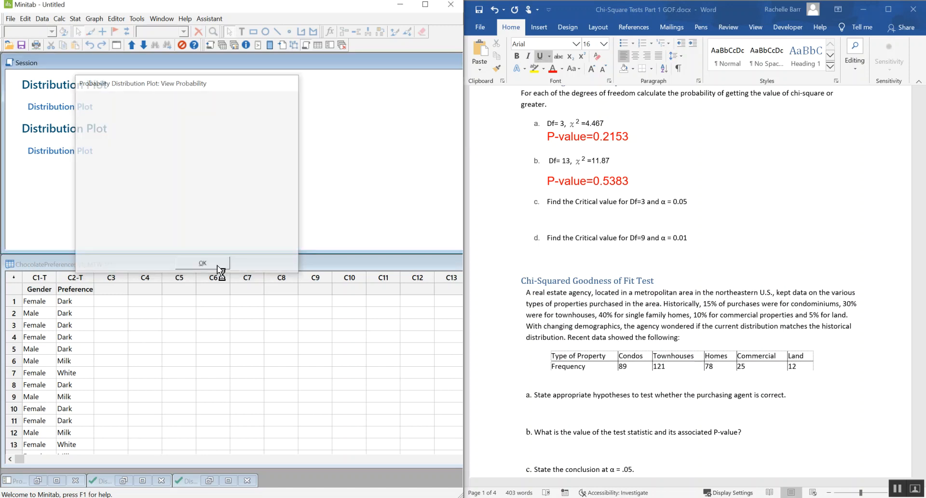
- Switch to Word, enter "Critical Value" below item c and turn underlining off for the text that follows
click(570, 221)
text(Critical Value)
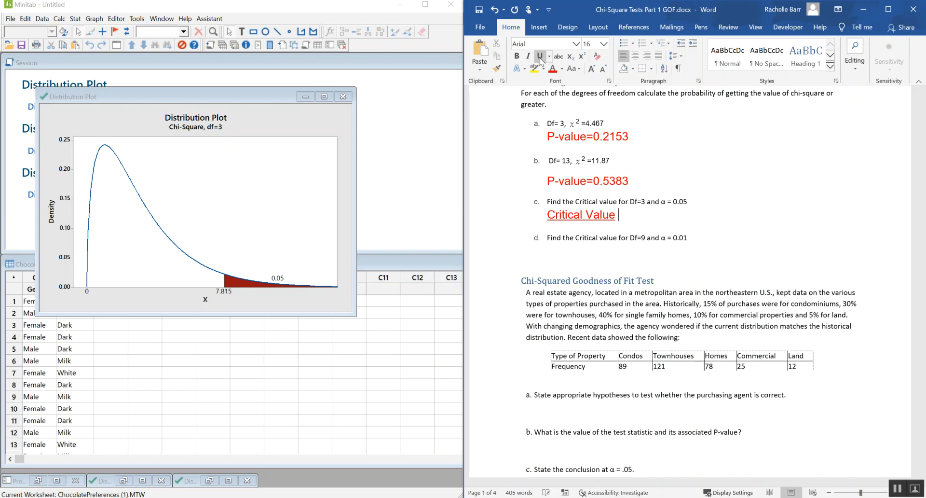
key(ctrl+u)
- Copy the χ² symbol from item b to the end of the "Critical Value" line, enlarge it and color it red
double_click(576, 163)
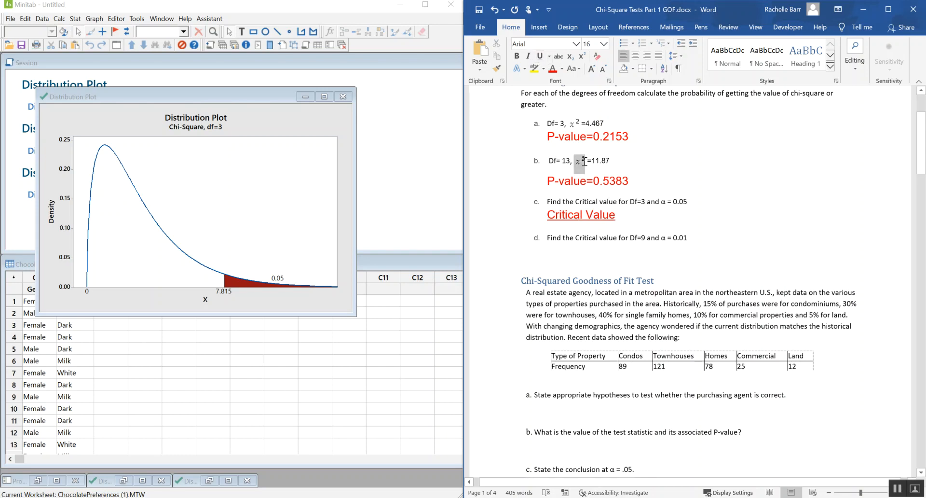
key(ctrl+c)
click(637, 212)
key(ctrl+v)
double_click(624, 216)
click(552, 70)
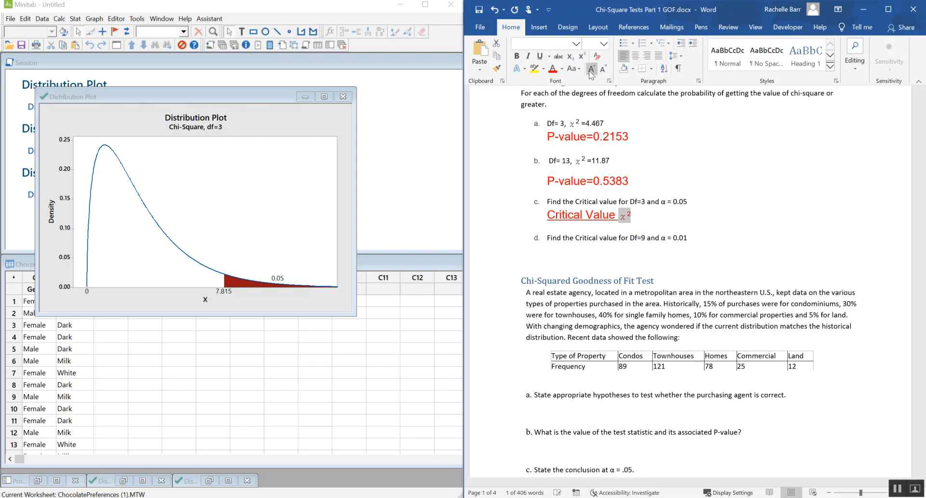
- Complete the critical value line below item c with "=7.815" in red 16-point text directly after the χ² symbol
click(663, 217)
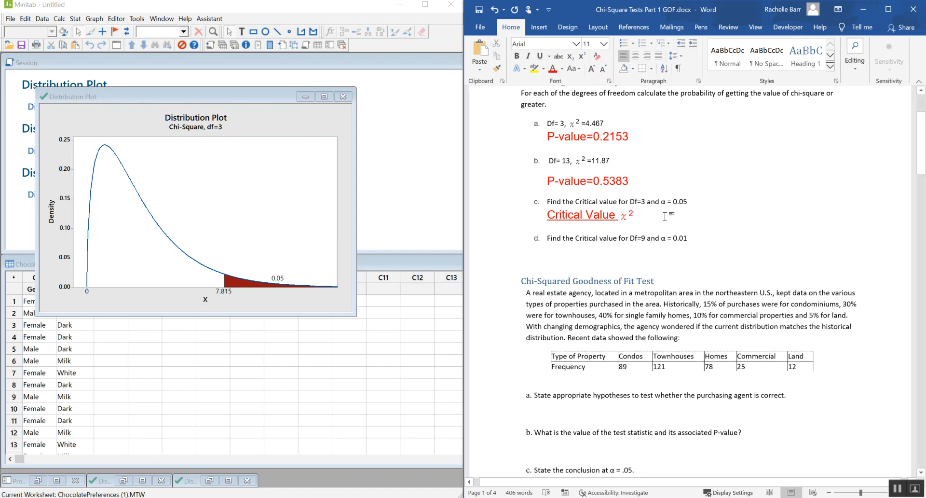
click(648, 212)
click(583, 57)
key(BackSpace)
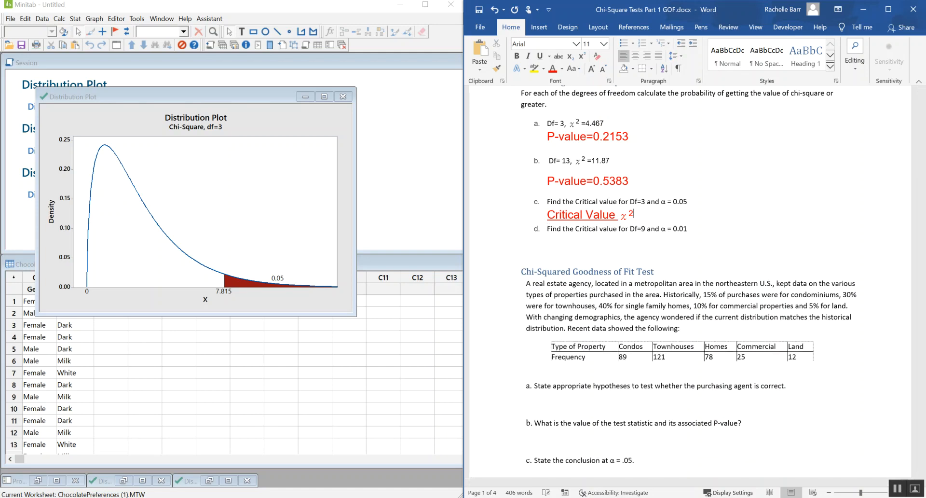
key(Down)
key(Up)
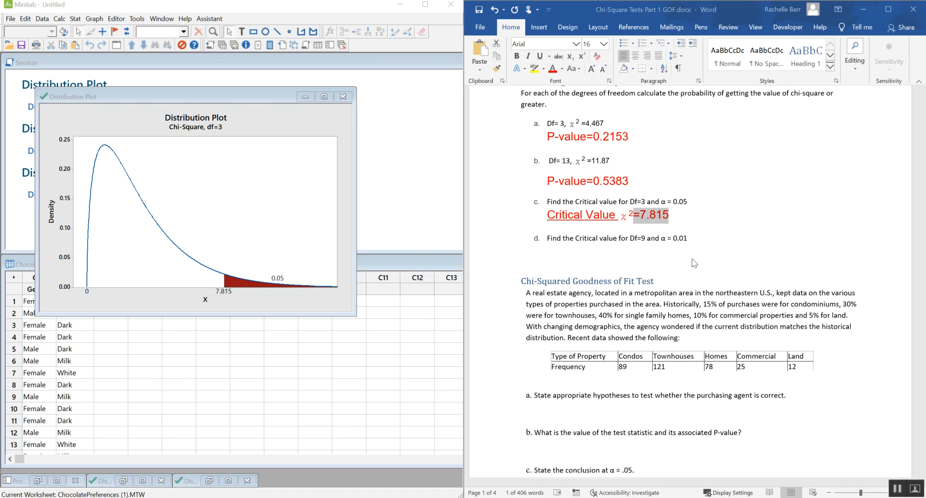
click(612, 261)
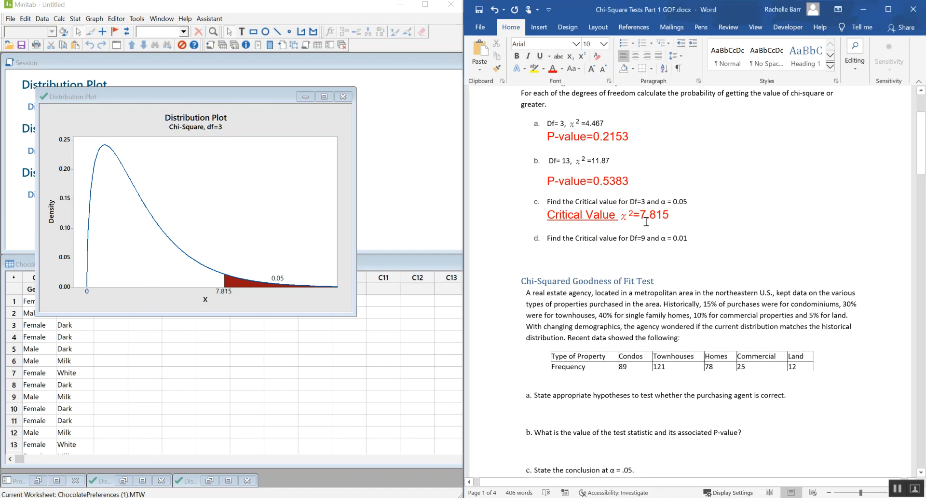
- Add the line "Test statistic>7.815 Reject Ho!" below the critical value of item c
click(672, 214)
key(Return)
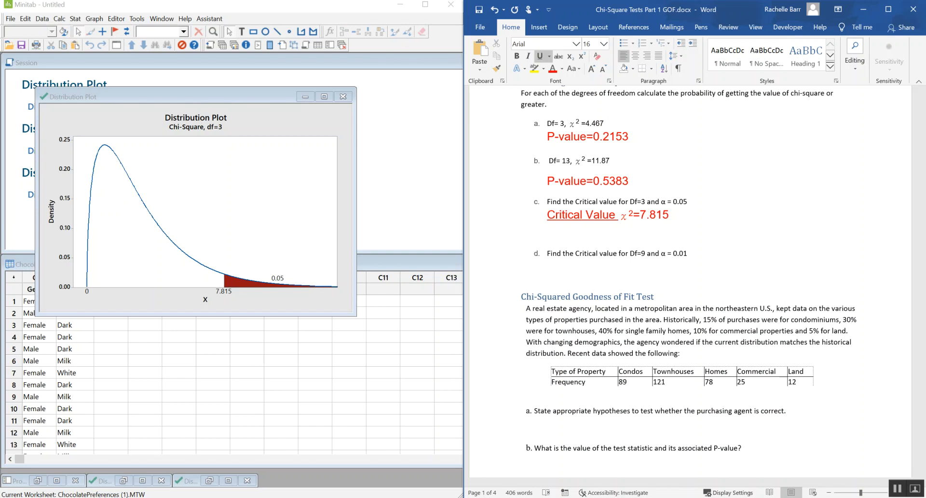
text(Test statistic>)
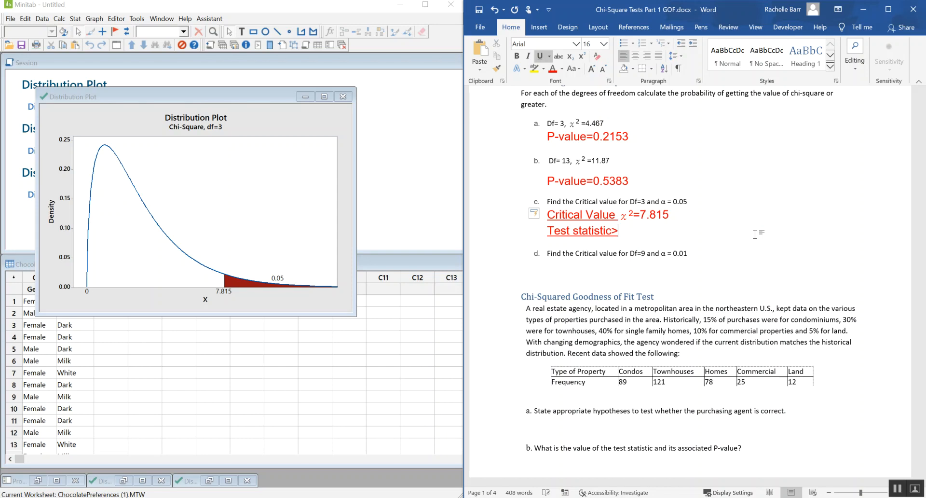
text(7.813)
key(BackSpace)
text(5>)
key(BackSpace)
text(Reject Ho!)
- Add another line reading "Test Statistic<7.813 Fail to Reject Ho!" beneath the rejection rule
key(Return)
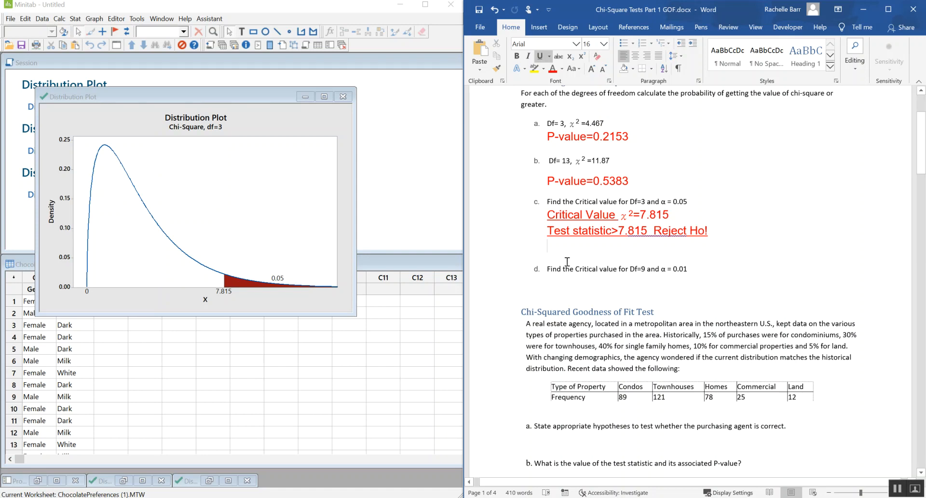
text(Test)
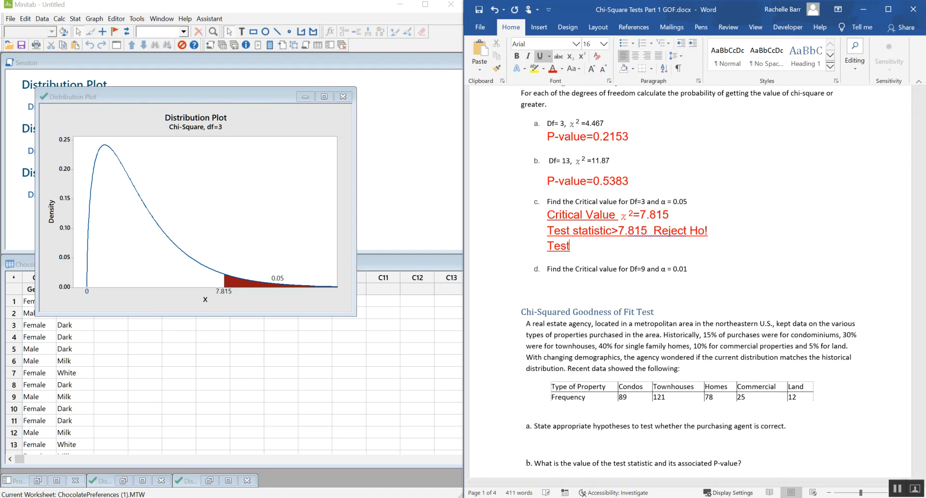
text( Statistic<)
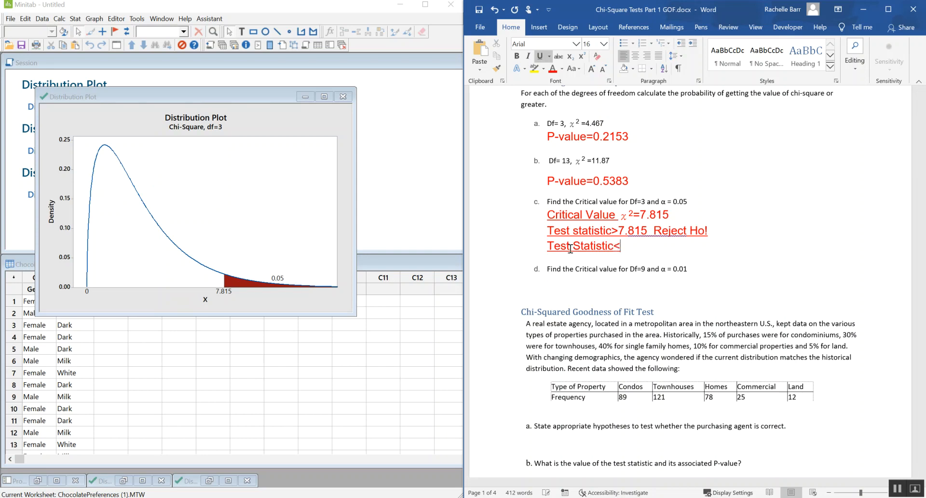
text(7.81)
key(BackSpace)
text(3 Fail )
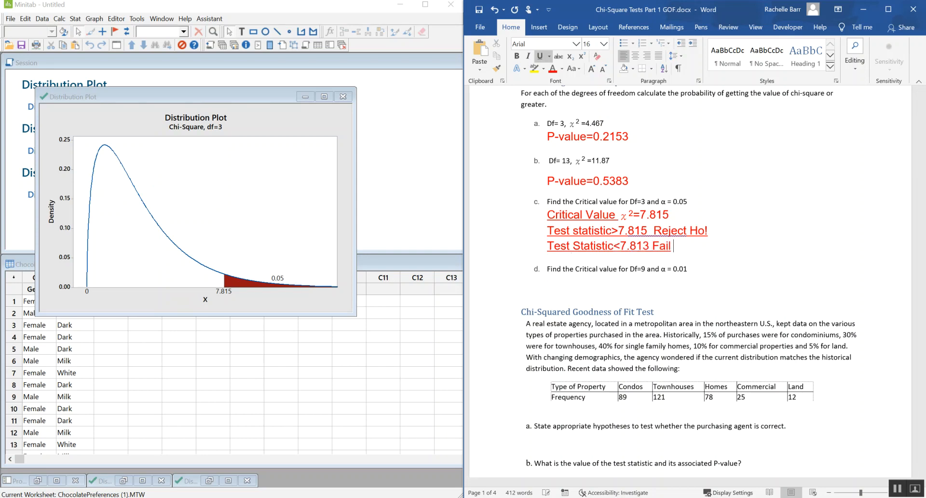
text(to Reject Ho!)
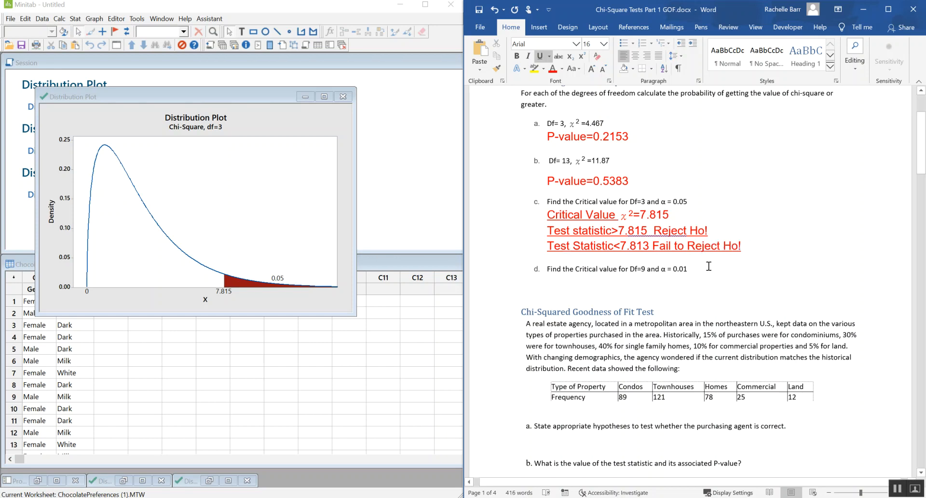
- Copy the "Critical Value χ²=7.815" line from item c to the empty line below item d
scroll(712, 265, down, 2)
scroll(710, 267, down, 2)
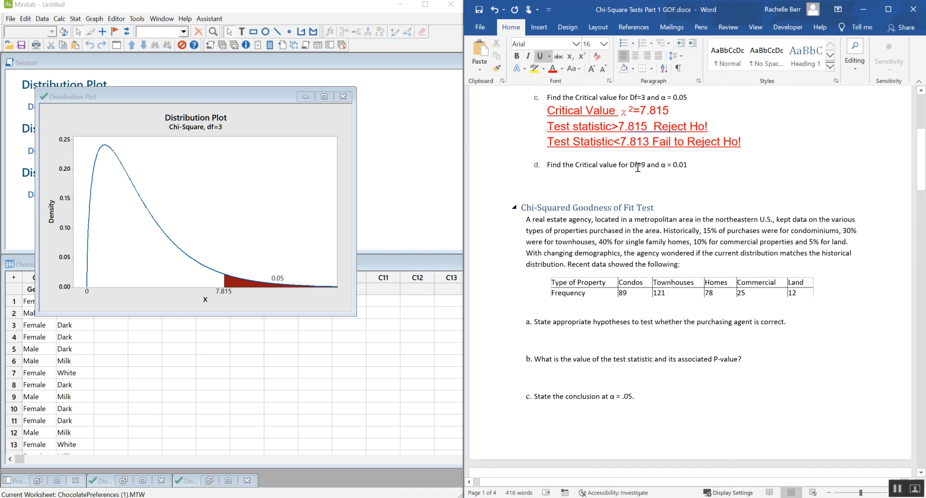
click(563, 182)
drag(546, 110, 675, 111)
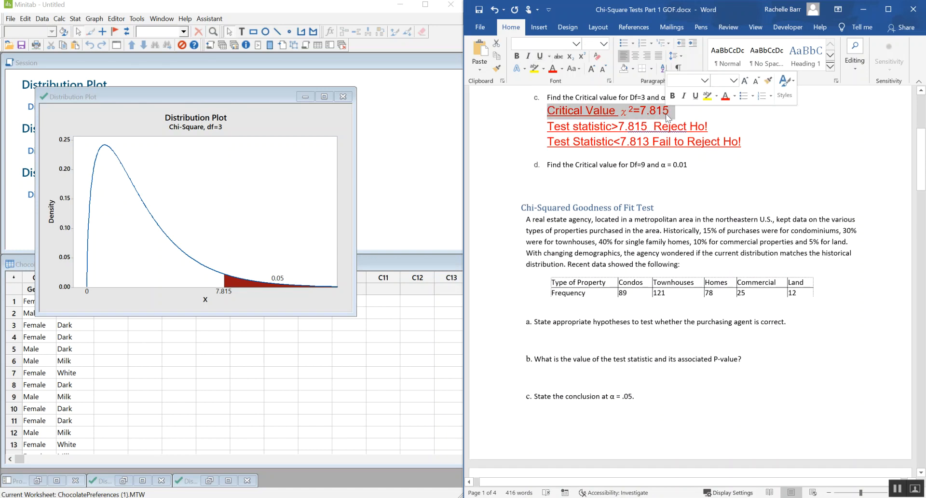
key(ctrl+c)
click(598, 178)
key(ctrl+v)
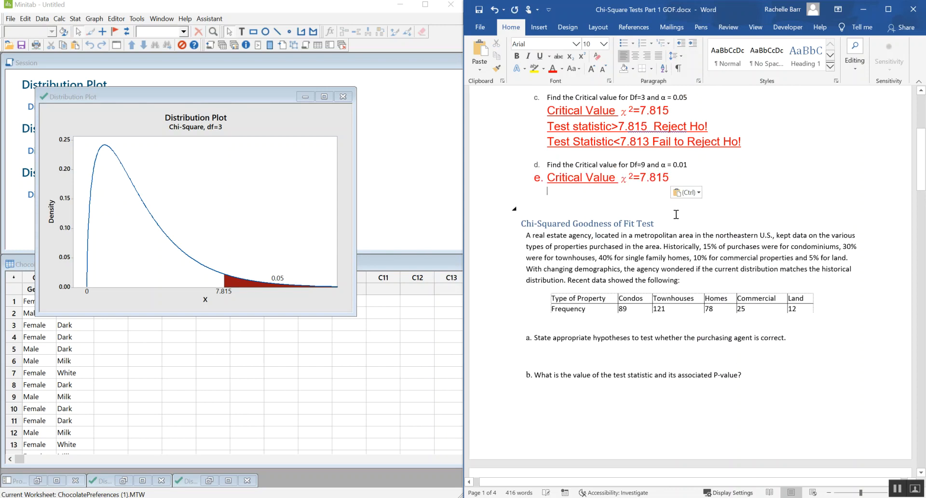
- Remove the list lettering from the copied critical value line and delete the blank line beneath it
click(548, 178)
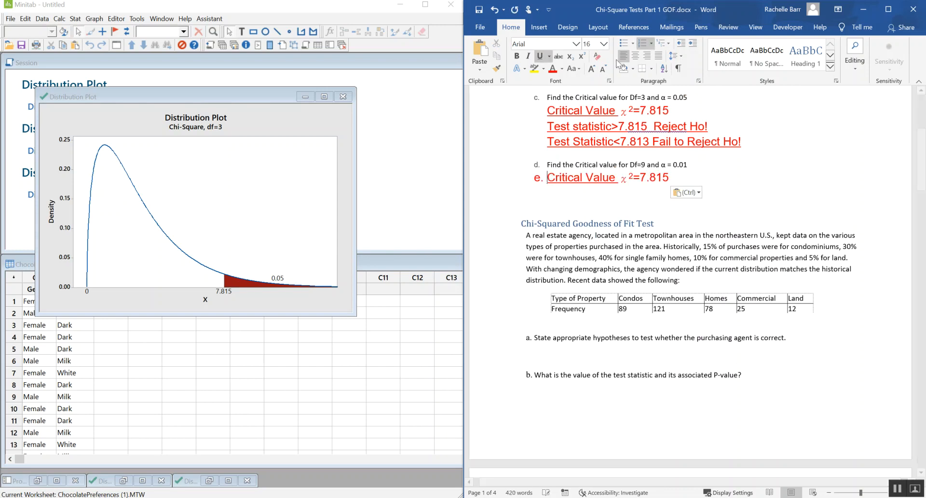
click(642, 45)
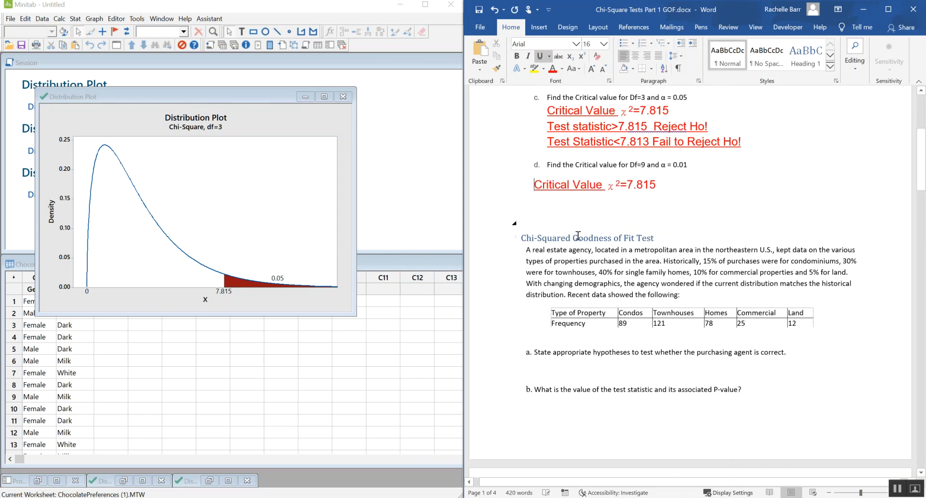
click(608, 218)
key(BackSpace)
key(BackSpace)
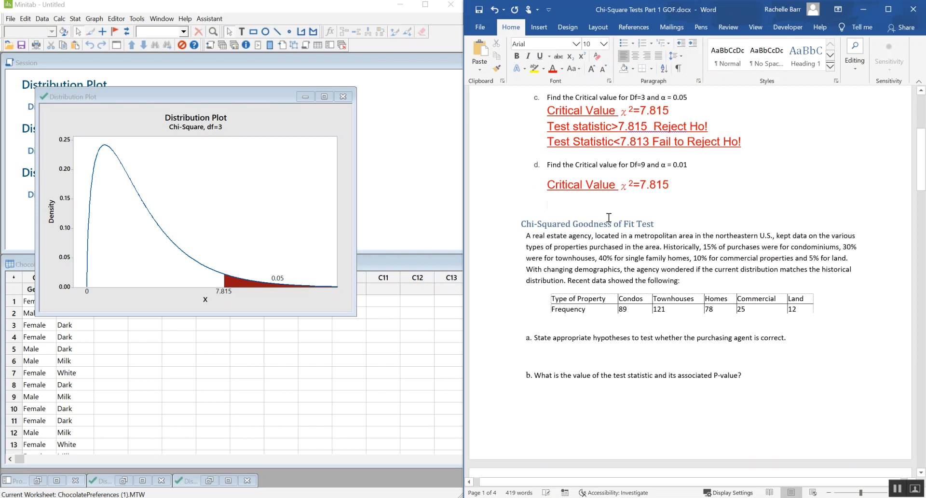
click(609, 185)
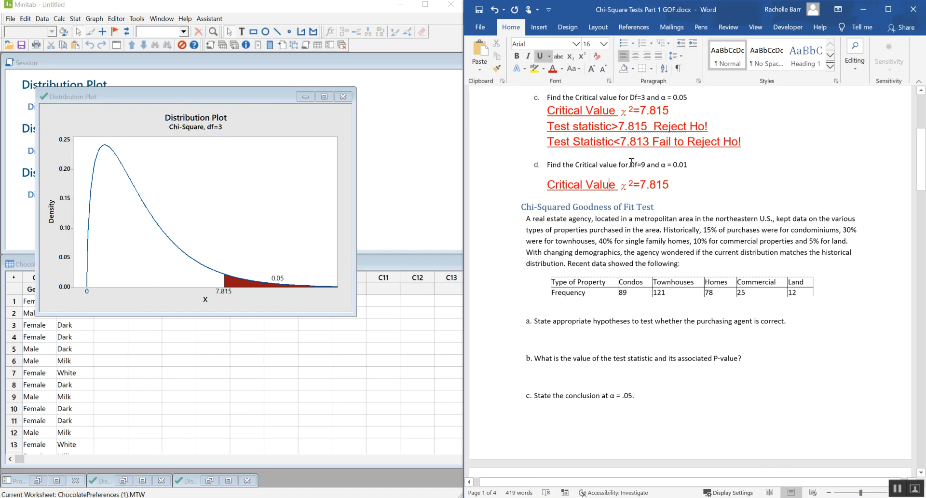
- Switch to Minitab, reopen the probability distribution plot settings and set the degrees of freedom to 9
click(176, 127)
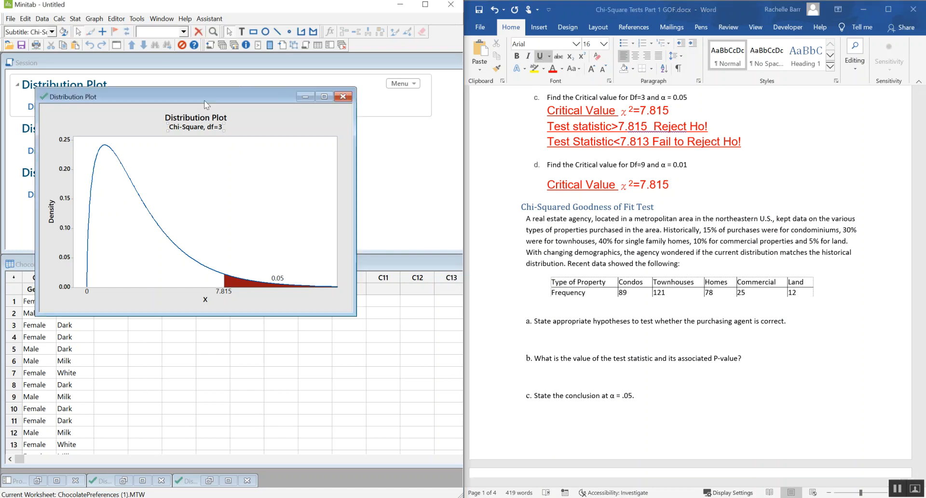
click(116, 45)
click(275, 225)
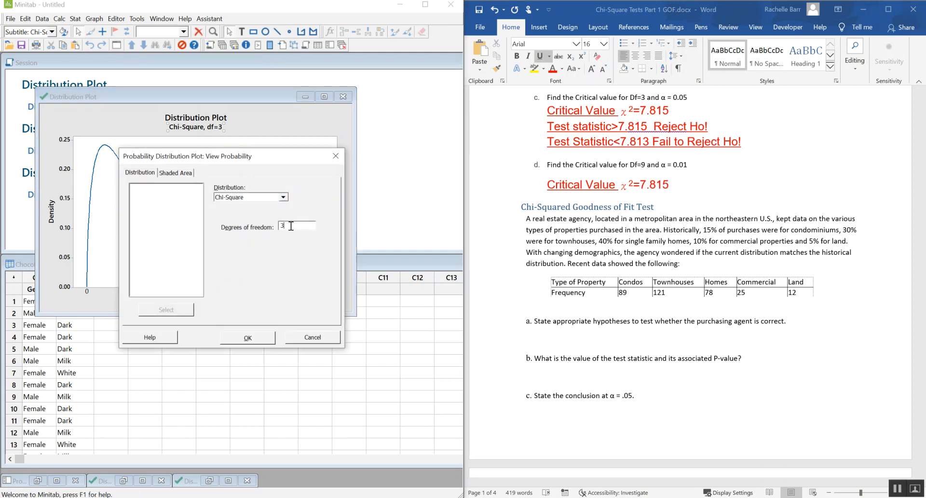
text(9)
- Set the right-tail probability of the shaded area to 0.01, create the plot and reposition its window
click(188, 175)
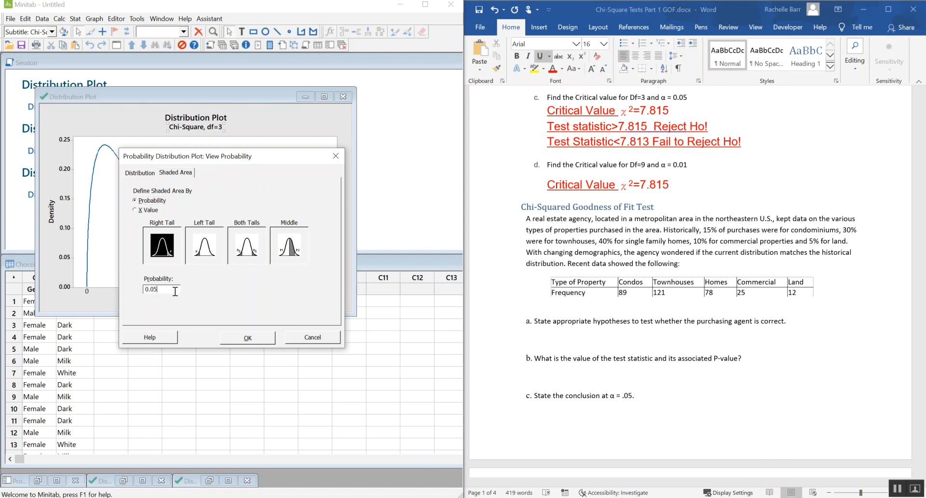
text(1)
click(259, 338)
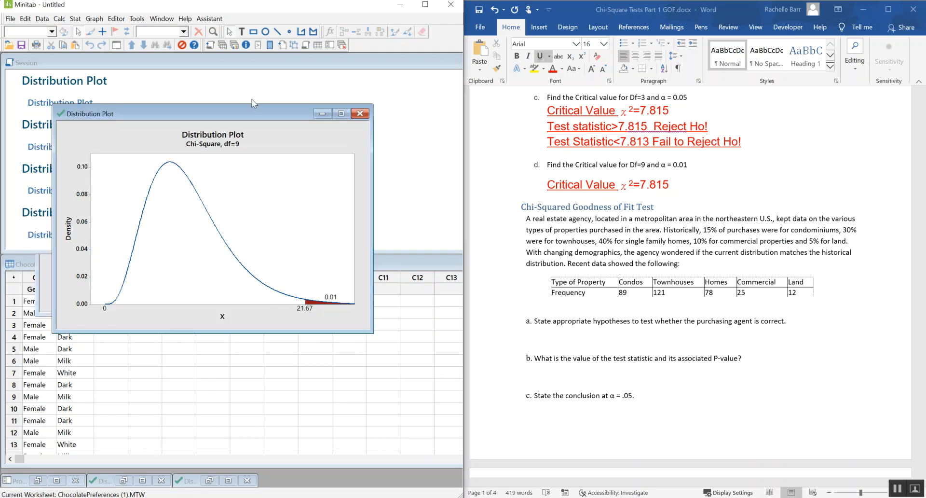
drag(252, 108, 228, 71)
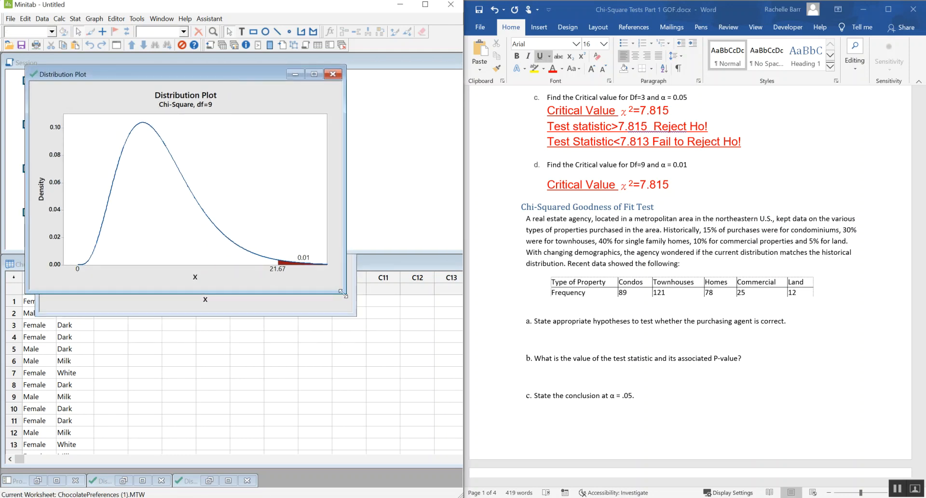
- Enlarge the df=9 distribution plot window, and return to the number in item d's critical value line in Word
drag(346, 293, 462, 370)
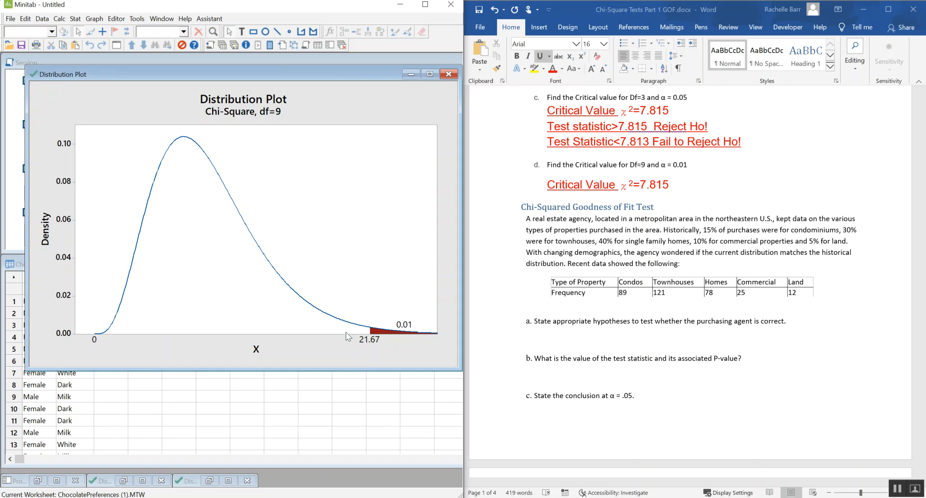
click(646, 186)
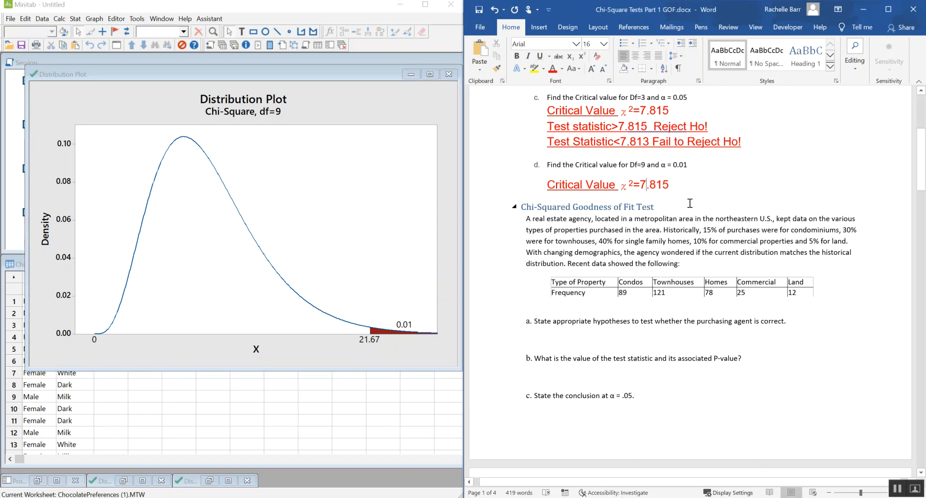
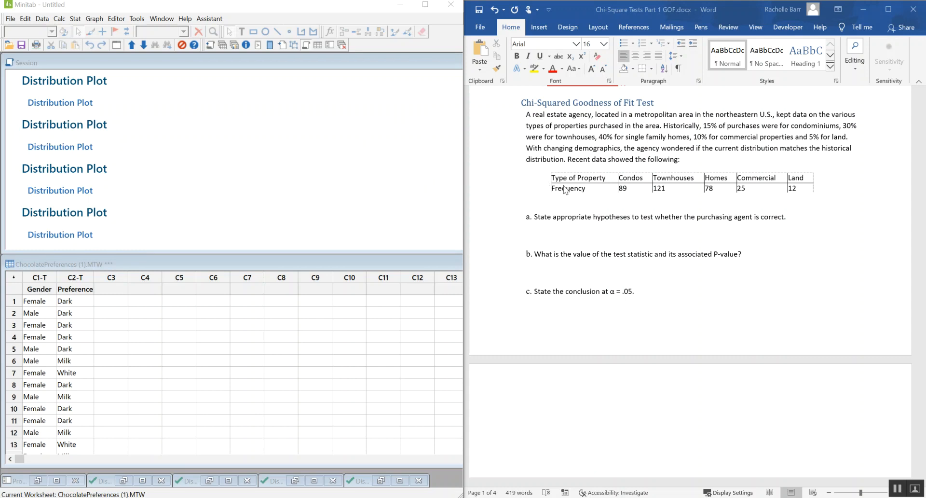
- In the Minitab worksheet, name column C5 "Type" and column C6 "Count"
click(173, 347)
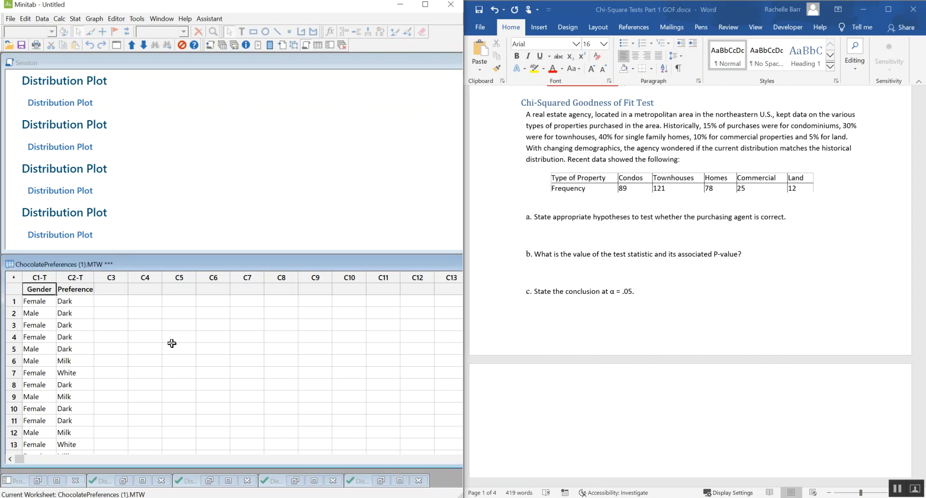
click(179, 289)
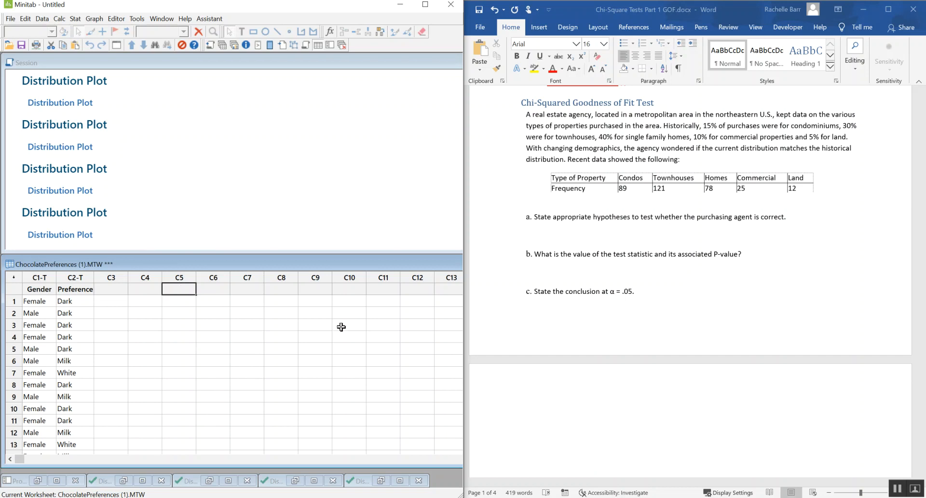
text(Type)
key(Tab)
text(Count)
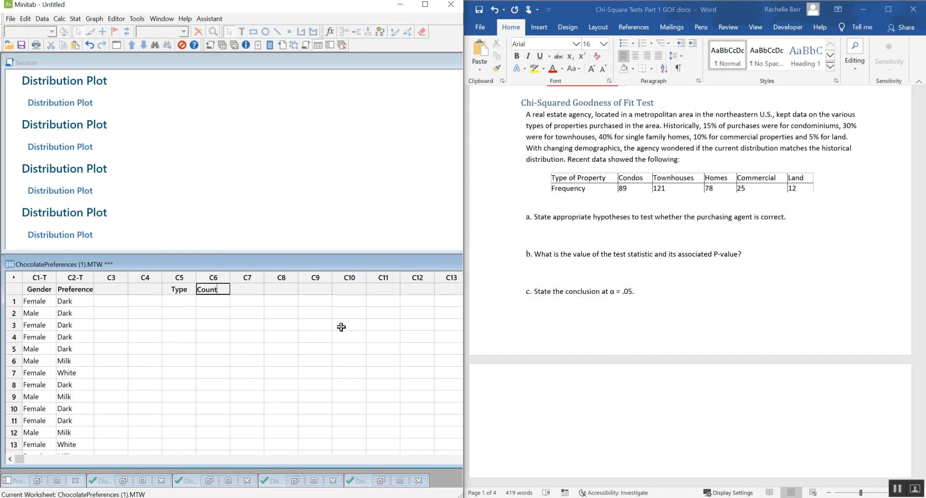
key(Return)
- Enter "Condo" and "Townhouses" in rows 1 and 2 of the Type column
key(Left)
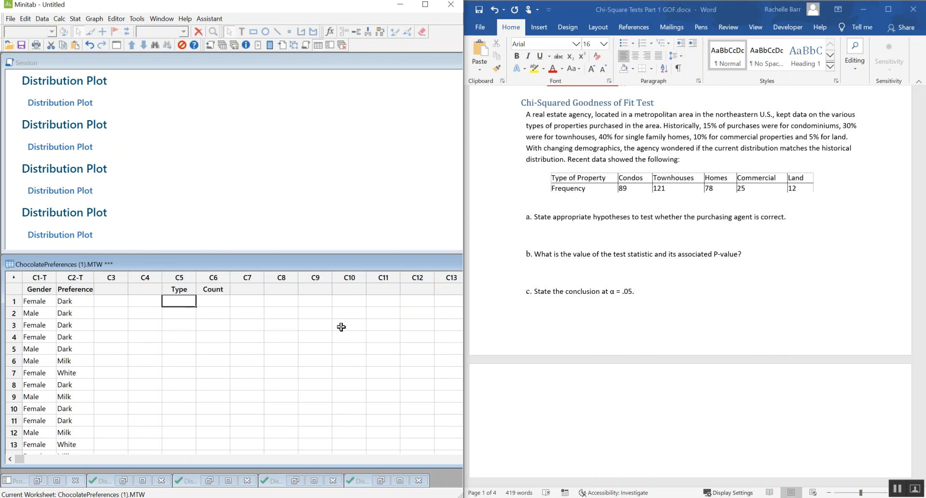
text(Condo)
key(Return)
text(TH)
key(Return)
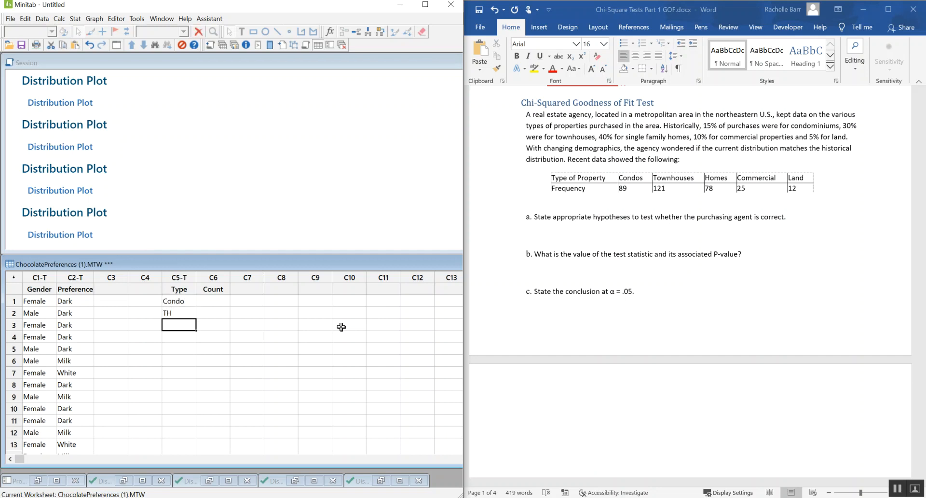
click(168, 314)
text(Townh)
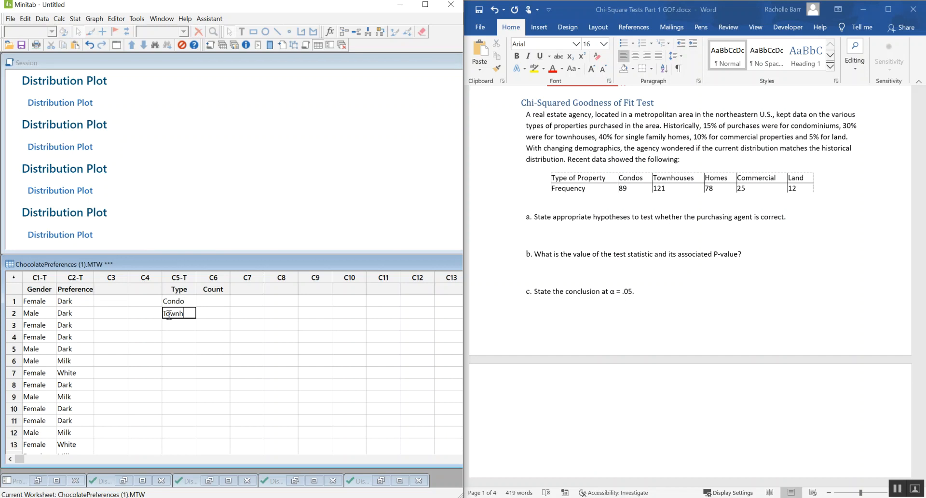
text(ouses)
key(Return)
- Enter "Homes", "Commercial" and "Land" in rows 3 to 5 of the Type column
text(Homes)
key(Return)
text(COmm)
key(BackSpace)
key(BackSpace)
key(BackSpace)
text(ommercial)
key(Return)
text(Land)
key(Return)
- Enter the frequencies 89, 121, 78, 25 and 12 in rows 1 to 5 of the Count column
click(221, 305)
text(89)
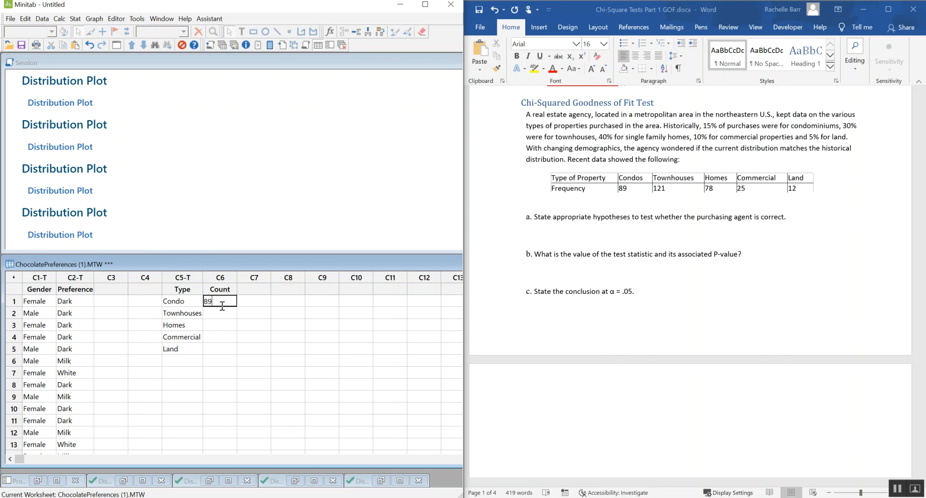
key(Return)
text(121)
key(Return)
text(78)
key(Return)
text(25)
key(Return)
text(12)
key(Return)
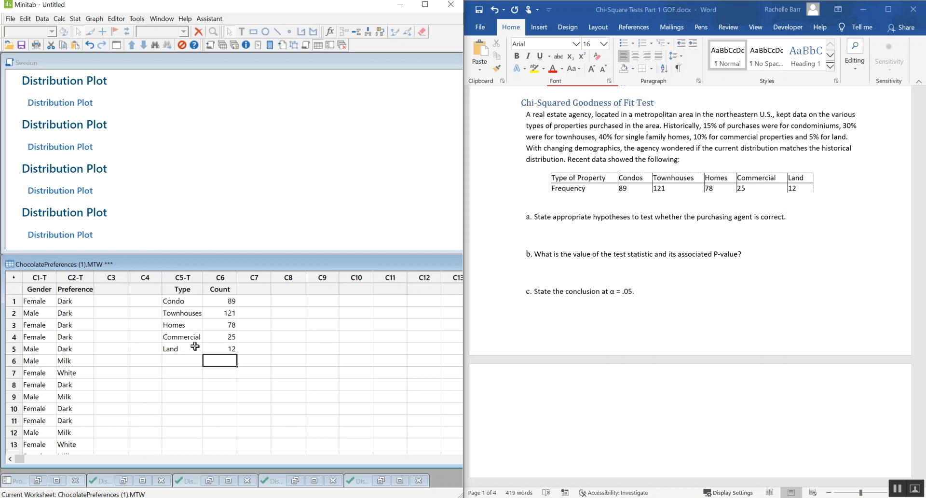
- Switch to Word, indent the empty answer line under question a and set its font size to 22
click(611, 237)
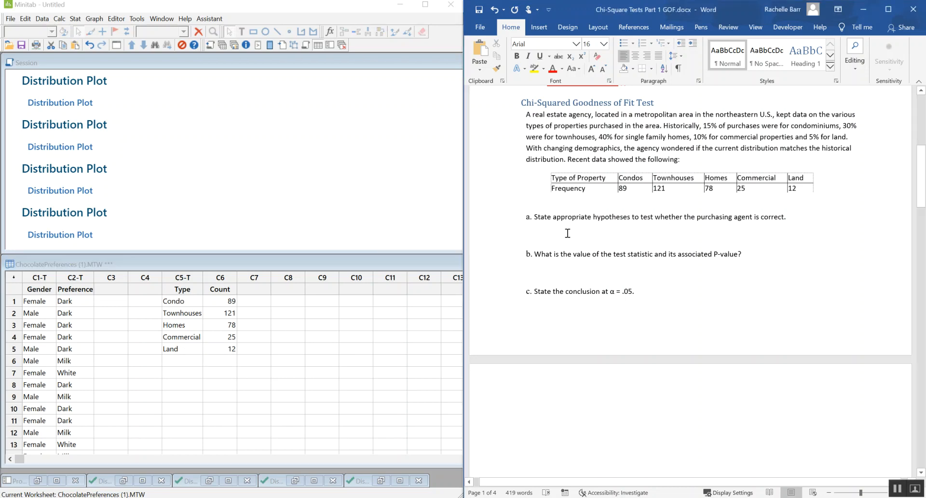
key(Tab)
click(591, 69)
click(592, 68)
click(592, 68)
click(592, 68)
click(591, 69)
click(592, 69)
click(591, 68)
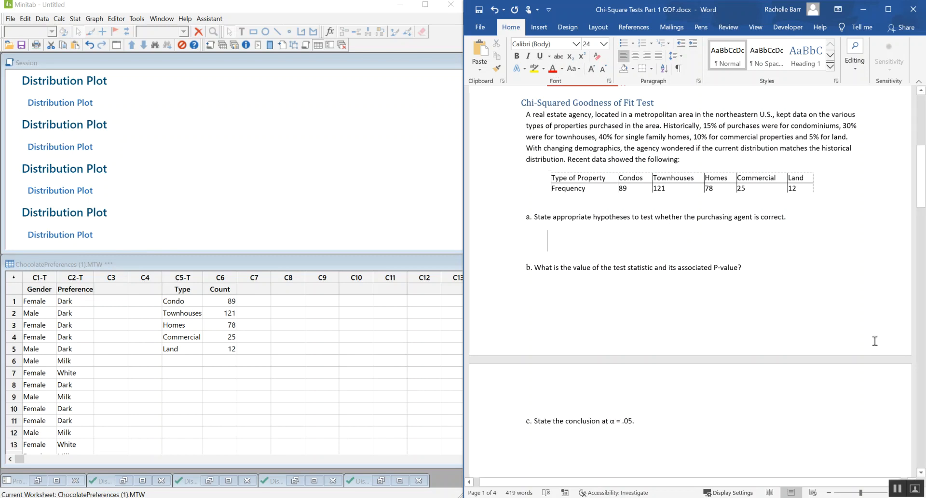
click(602, 69)
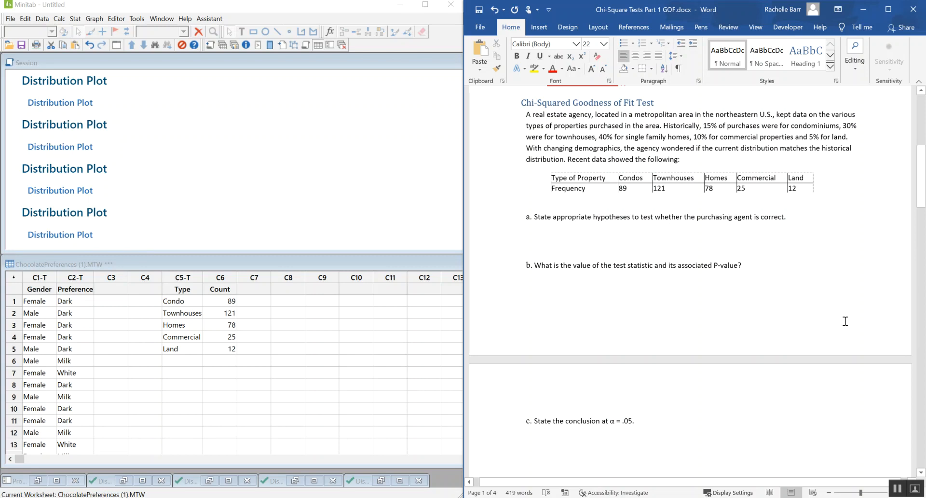
- Write the null hypothesis "Ho: The current proportions match the historical proportions." under question a
text(Ho:)
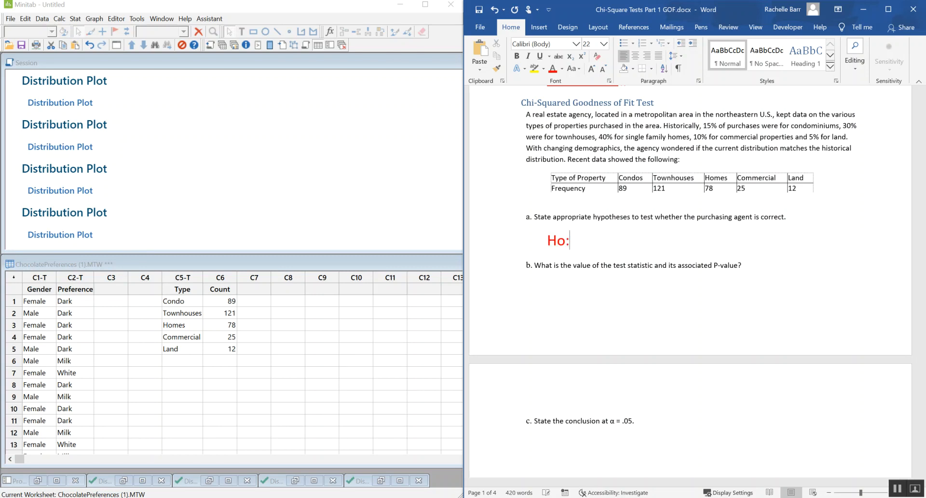
text( The current proportions)
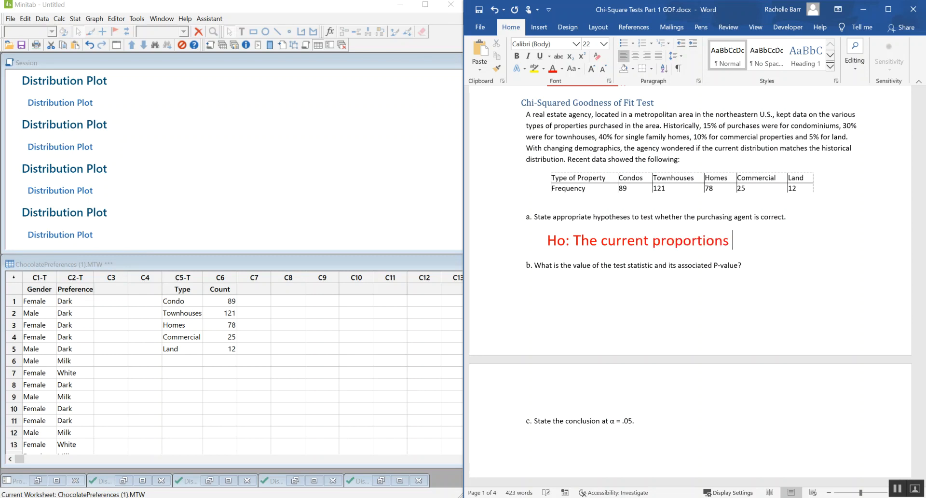
text( match the hi)
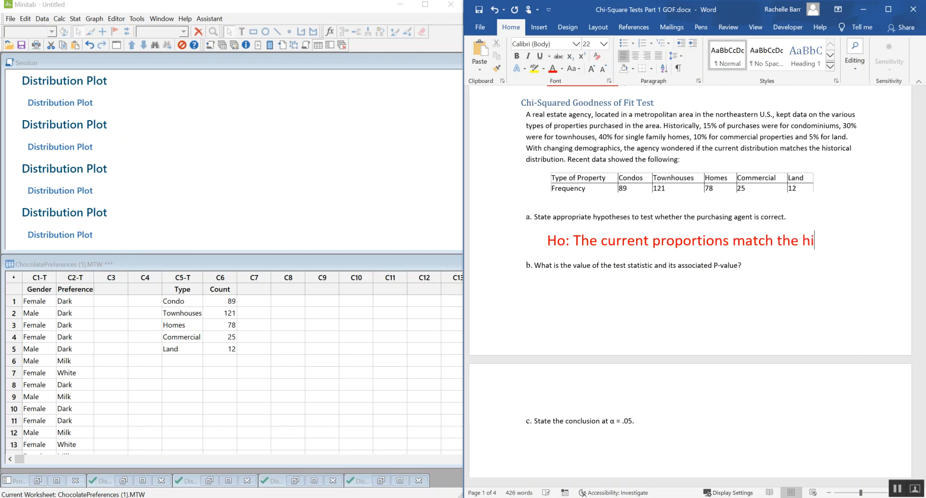
text(storical poo)
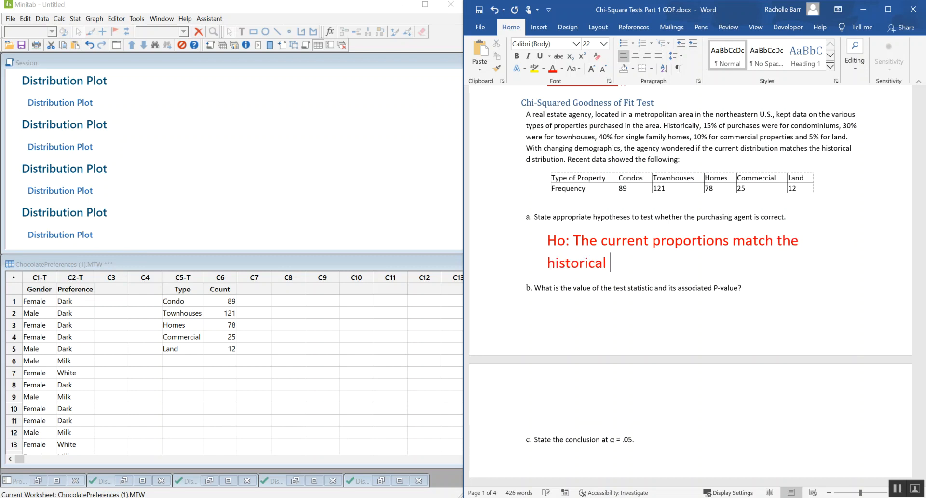
key(BackSpace)
key(BackSpace)
text(roportions.)
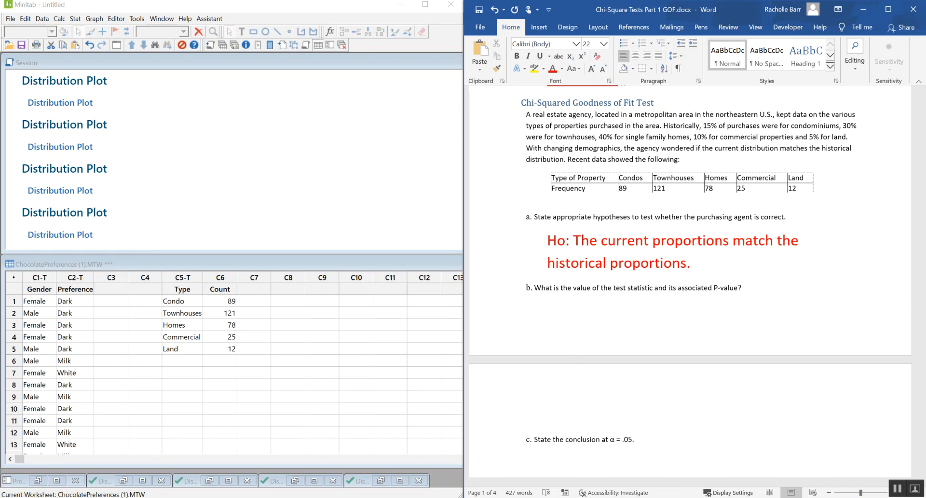
- Start a new line below with the symbolic null hypothesis "Ho: p_condos=0.15, p_TH=0.30,"
key(Return)
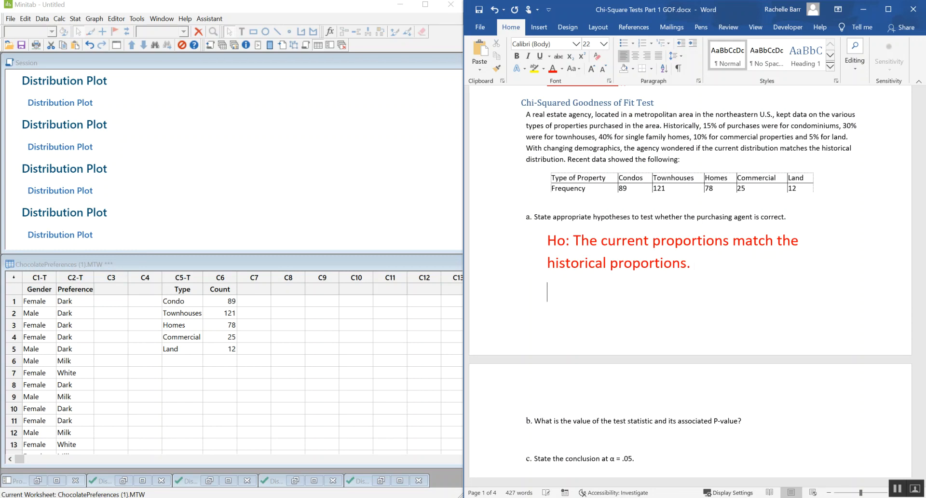
text(Ho:)
text(p_condos=)
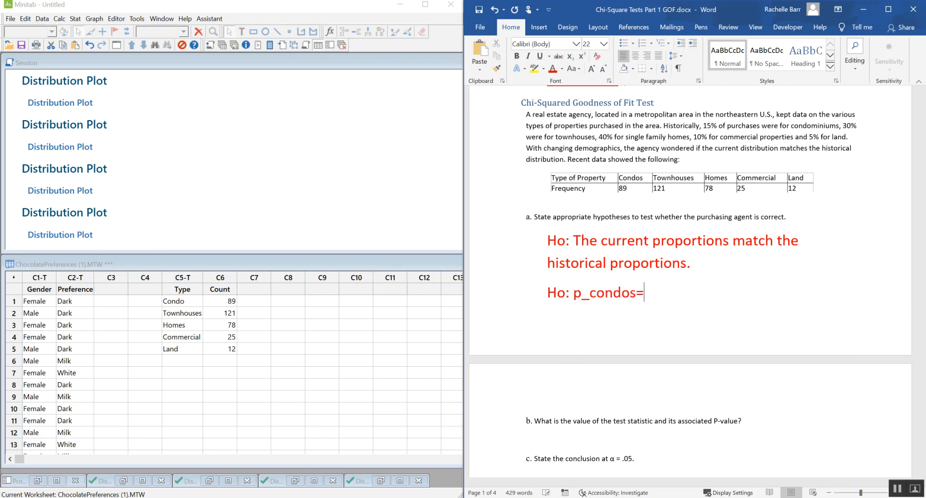
text(0.15, )
text([)
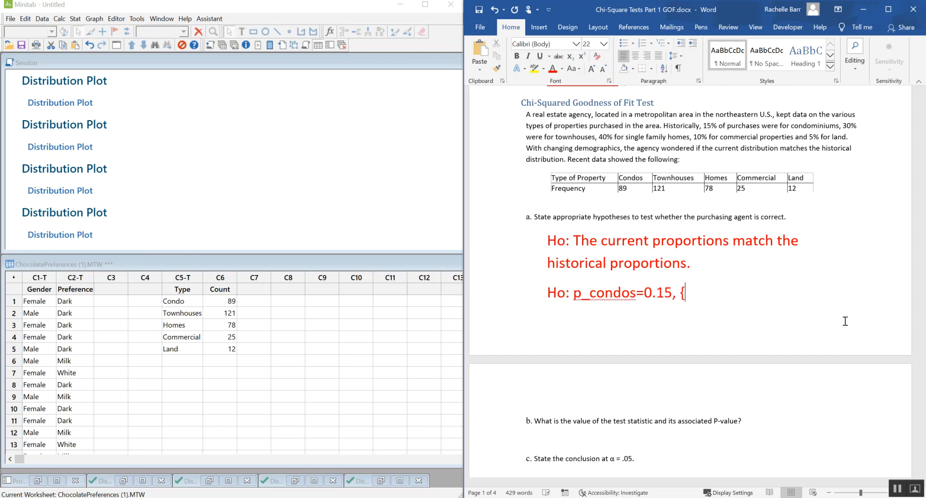
key(BackSpace)
text(p_j)
key(BackSpace)
text(hom)
key(BackSpace)
key(BackSpace)
key(BackSpace)
text(TH=0.30, )
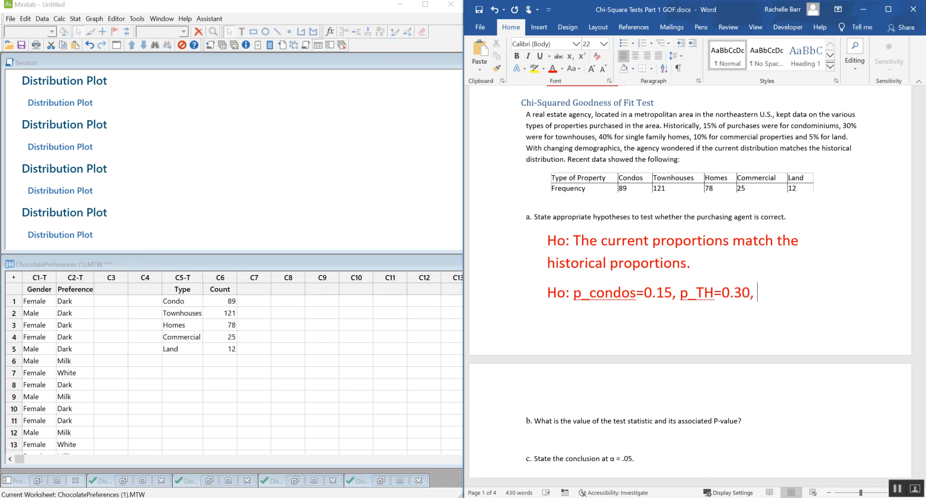
- Append "p_homew=0.10" to the symbolic null hypothesis
text(p_homw)
key(BackSpace)
key(BackSpace)
text(mw)
key(Delete)
text(ew=0.10)
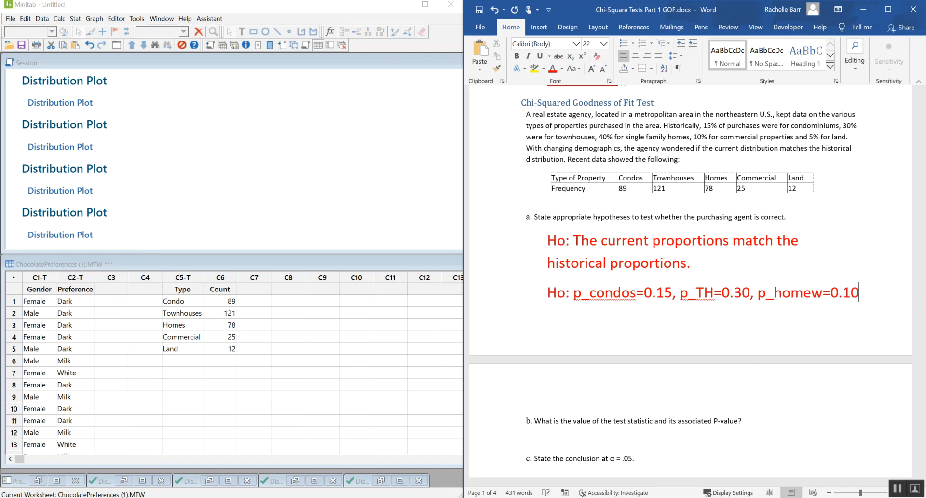
text(,)
key(BackSpace)
- Insert ten blank lines after item d's critical value to push the Chi-Squared Goodness of Fit Test section onto the next page
scroll(696, 285, up, 2)
click(691, 140)
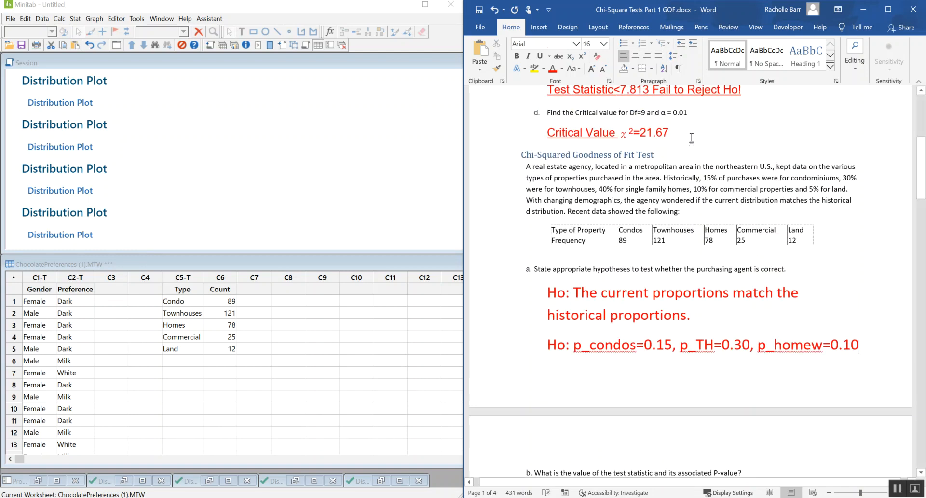
key(Return)
key(Return)
key(Return)
key(Return)
key(Return)
key(Return)
key(Return)
key(Return)
key(Return)
key(Return)
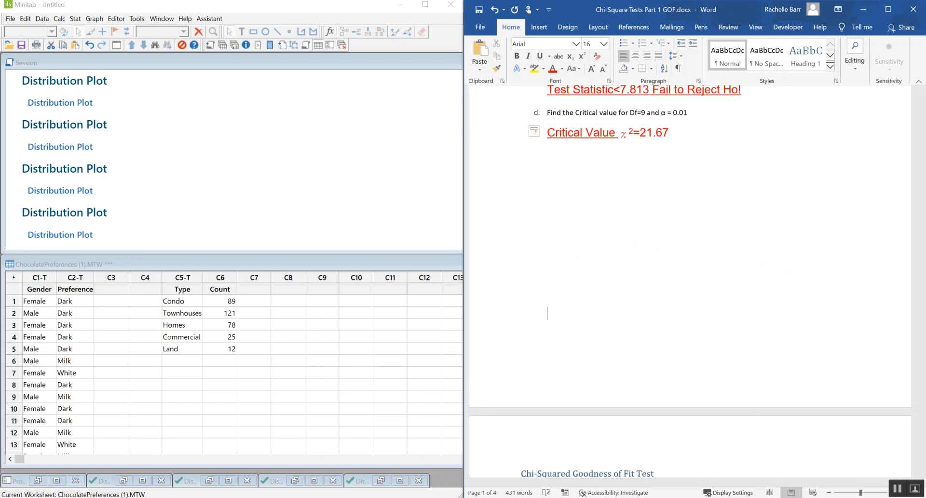
scroll(721, 129, down, 7)
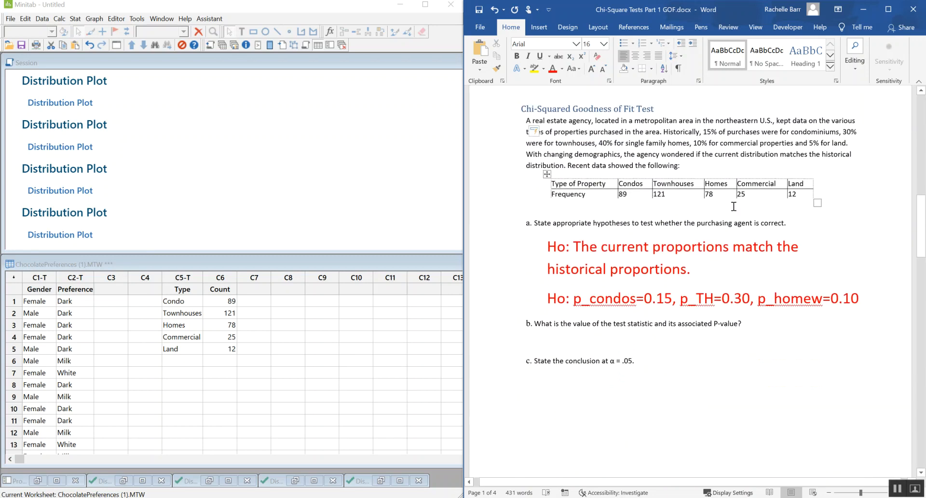
- Change the p_homew proportion in the null hypothesis to 0.40, followed by a comma
click(867, 299)
text(,)
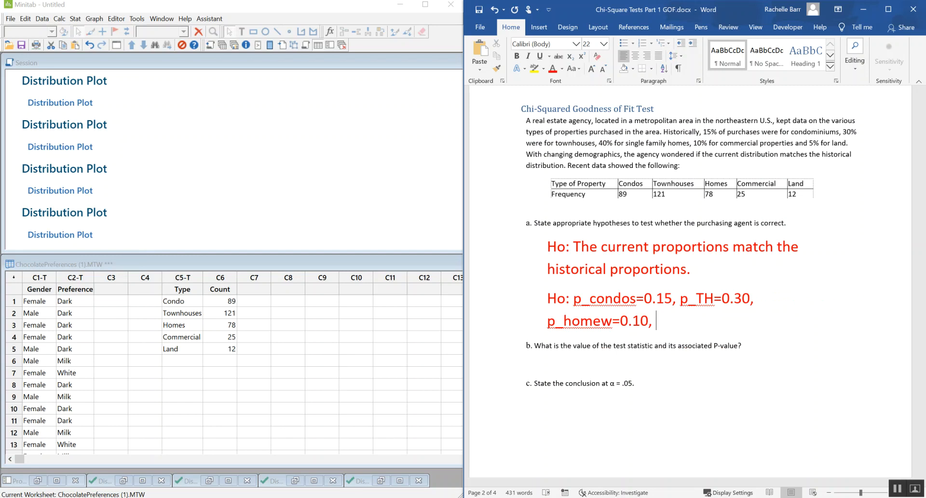
key(BackSpace)
key(BackSpace)
key(BackSpace)
key(BackSpace)
text(40,)
- Complete the symbolic null hypothesis with "p_commercial=0.10, p_land=0.05"
text(p_commercial=0.10,)
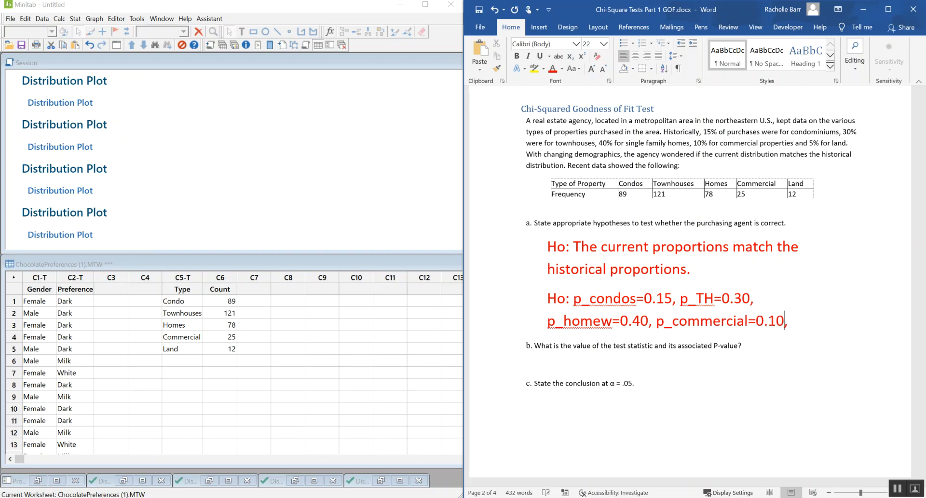
text( p)
key(BackSpace)
text(p_land=)
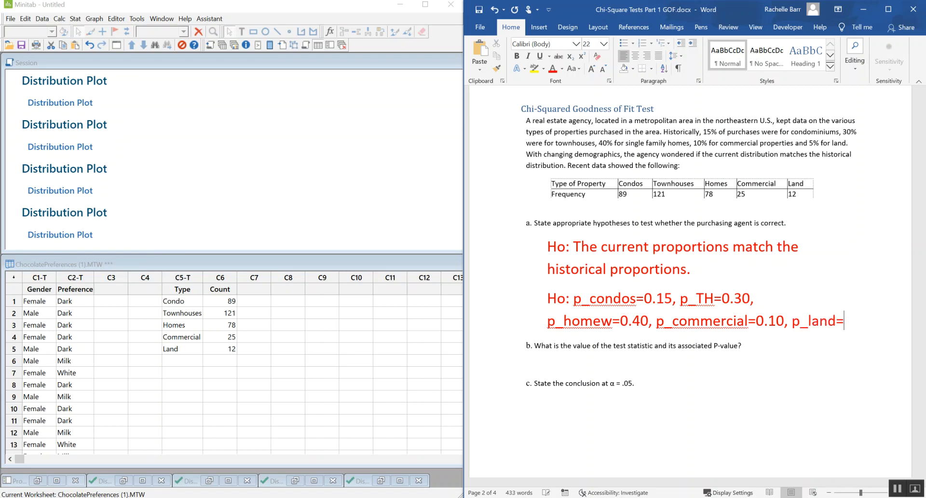
text(0.05)
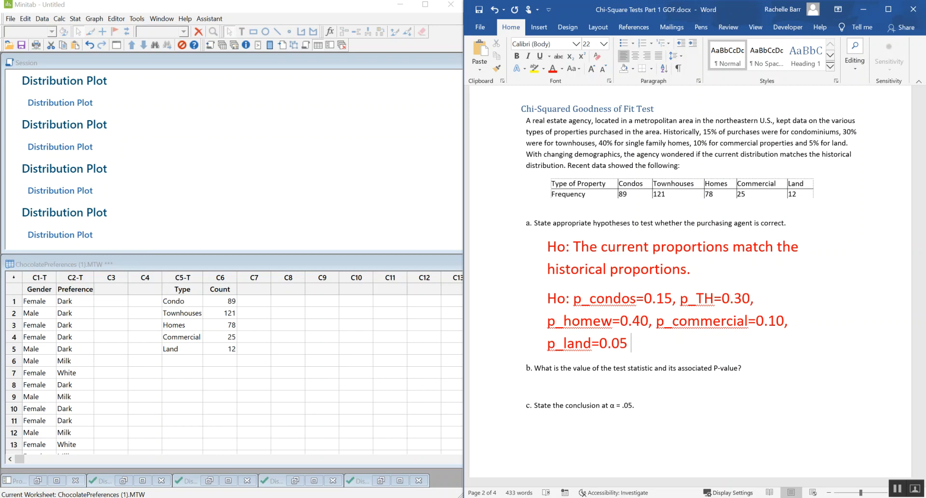
- Begin the alternative hypothesis on a new line with "Ha: At least one proportion is differ"
key(Return)
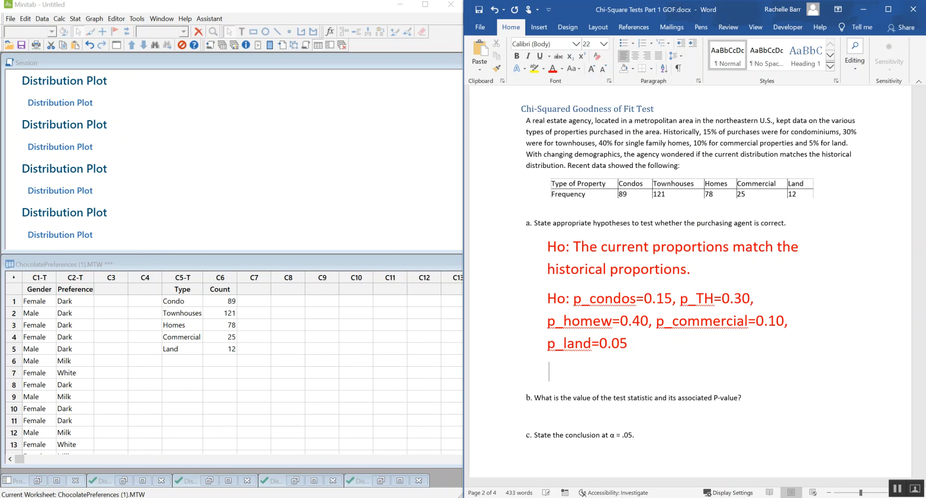
text(Ha: At least one propor)
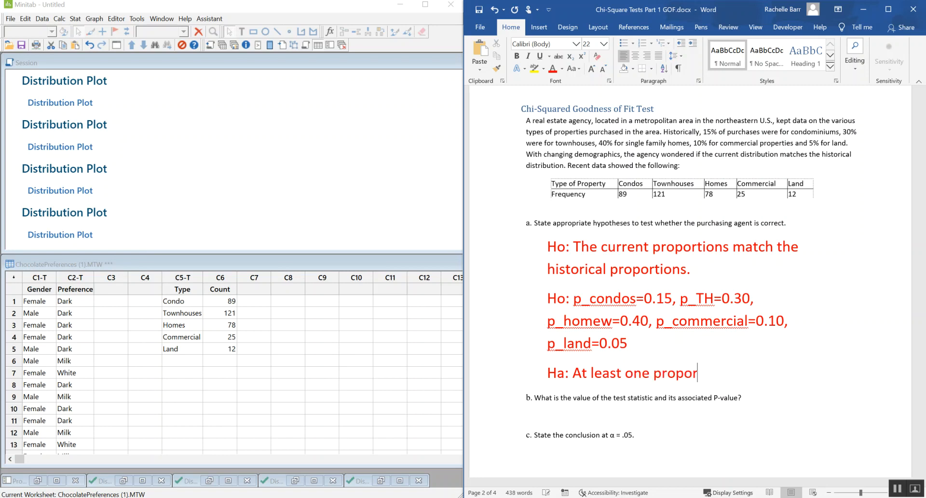
text(tion is differ)
text(e)
key(BackSpace)
- Insert "of the current" after "At least one" in the alternative hypothesis
key(Left)
key(Left)
key(Left)
key(Left)
key(Left)
key(Left)
key(Left)
key(Left)
key(Left)
key(Left)
key(Left)
key(Left)
key(Left)
key(Left)
key(Left)
key(Left)
key(Left)
key(Left)
key(Left)
key(Left)
key(Right)
key(Right)
key(Right)
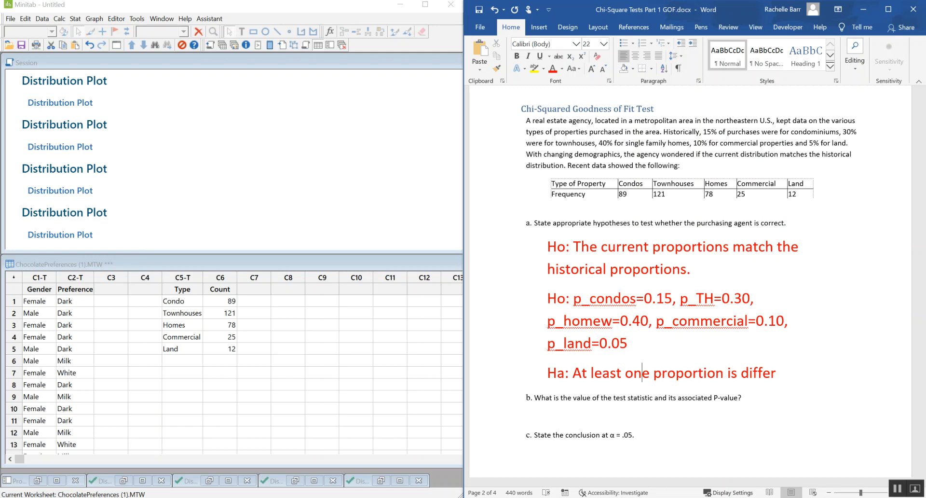
text(of the curre)
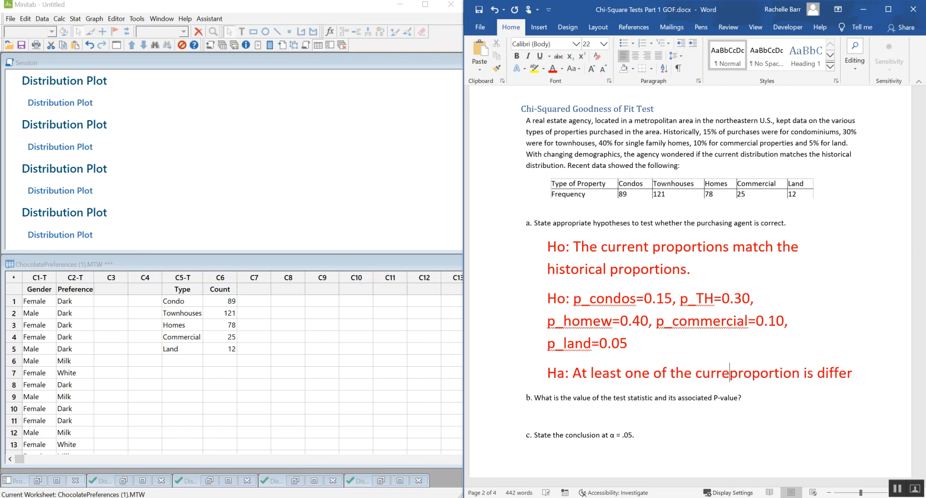
text(nt)
- Complete the alternative hypothesis so it ends with "different from the historical proportions."
key(Down)
text(ent form the)
key(BackSpace)
key(BackSpace)
key(BackSpace)
key(BackSpace)
key(BackSpace)
key(BackSpace)
key(BackSpace)
text(rom the historical proportions.)
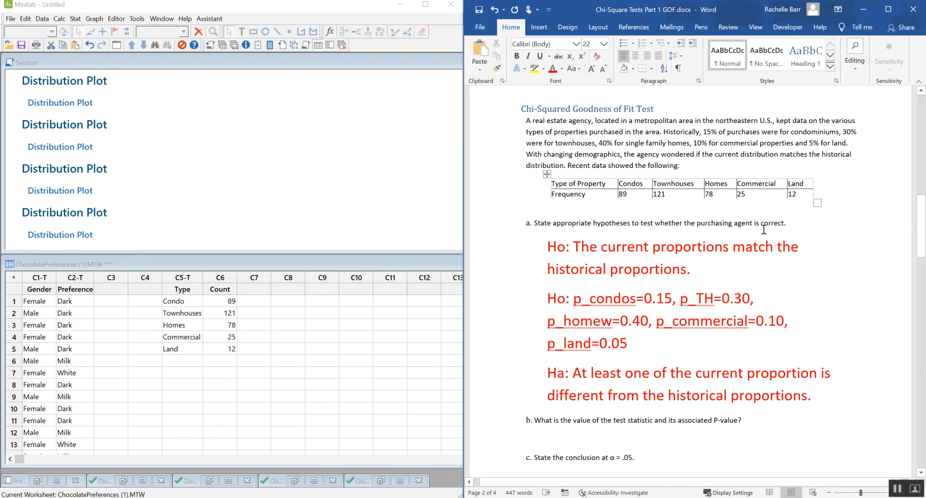
- Place the text cursor on the blank answer line under item b
scroll(763, 230, down, 2)
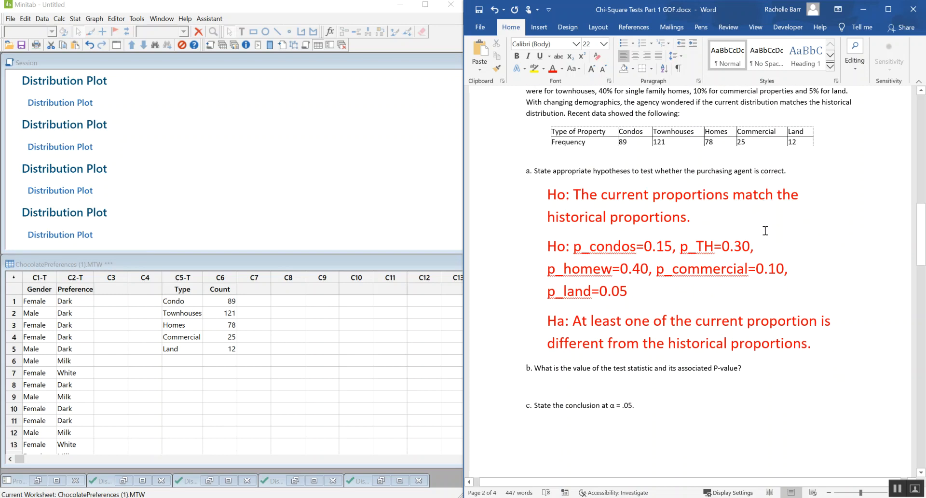
scroll(771, 217, down, 3)
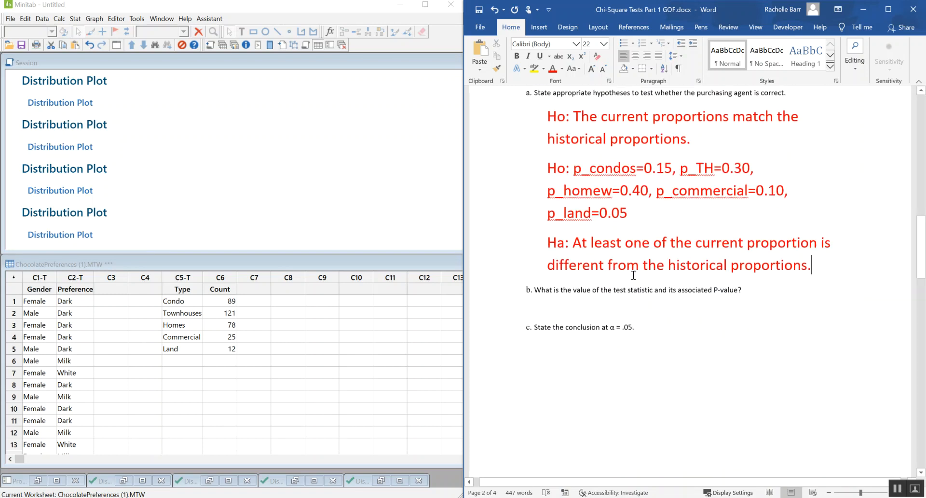
click(573, 309)
scroll(747, 317, up, 1)
scroll(747, 317, up, 1)
scroll(746, 321, up, 1)
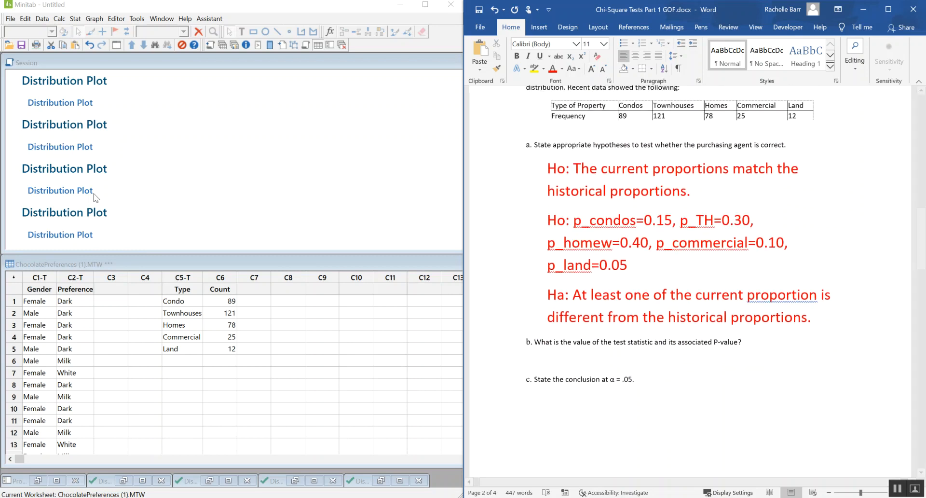
scroll(767, 212, up, 1)
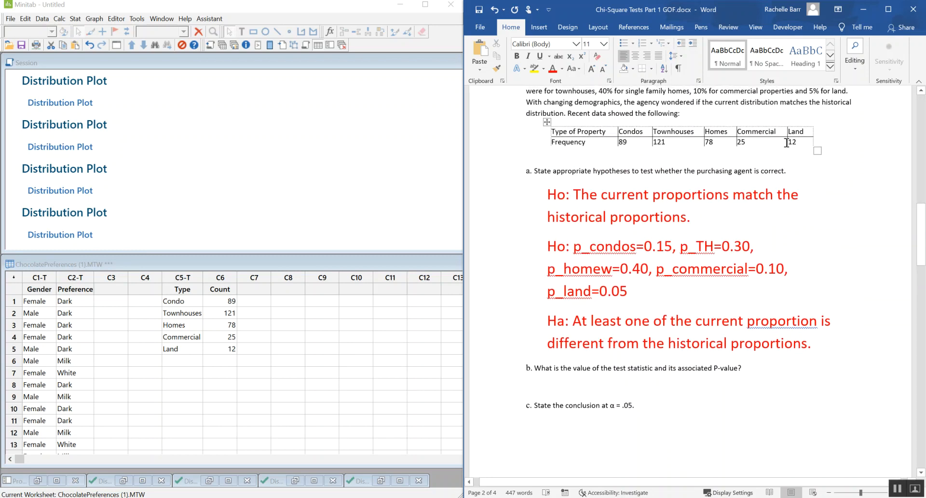
scroll(803, 155, up, 2)
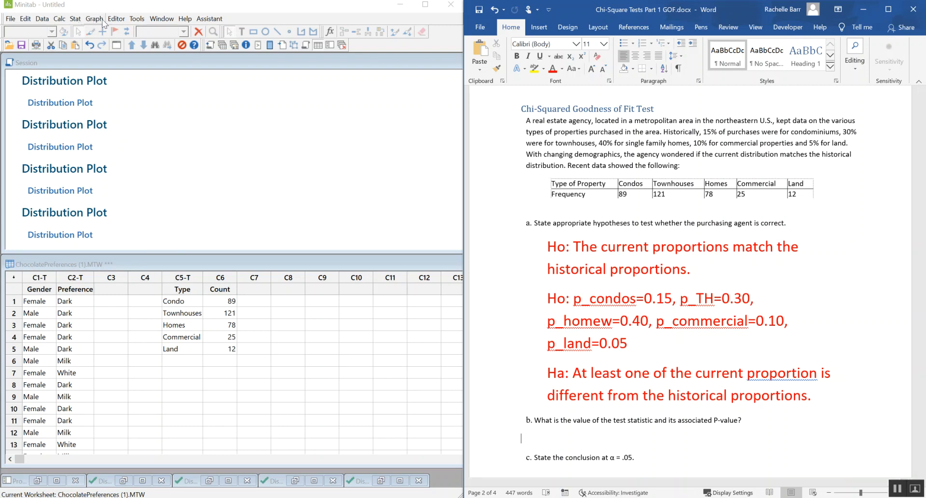
- In Minitab, start a one-variable Chi-Square Goodness-of-Fit Test with Count as observed counts and Type as category names
click(74, 19)
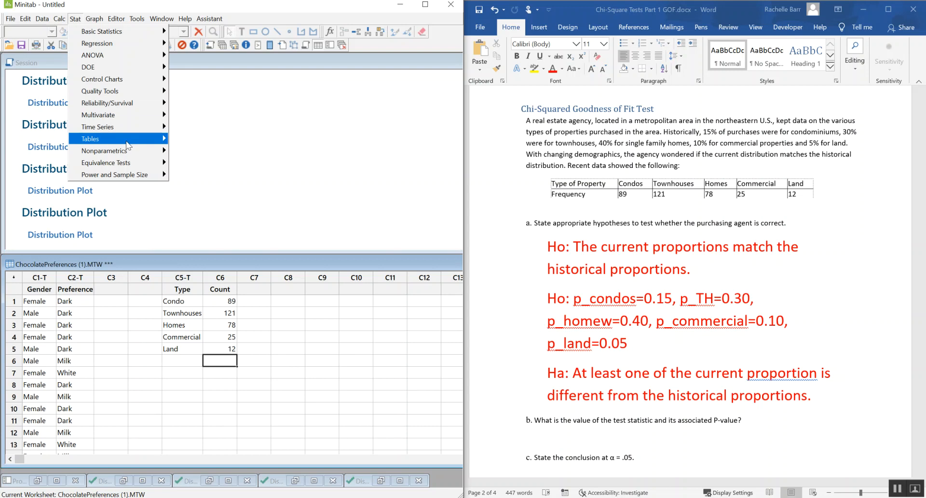
mouse_move(127, 141)
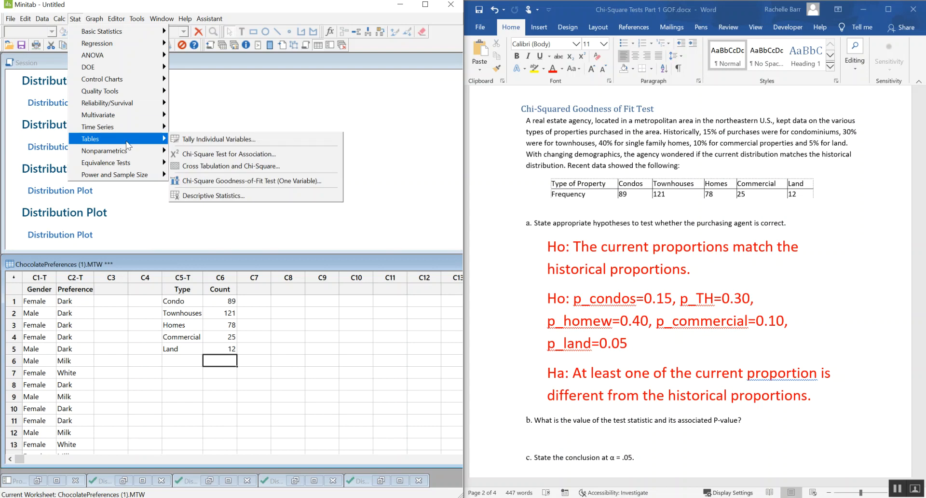
click(324, 189)
drag(276, 151, 259, 71)
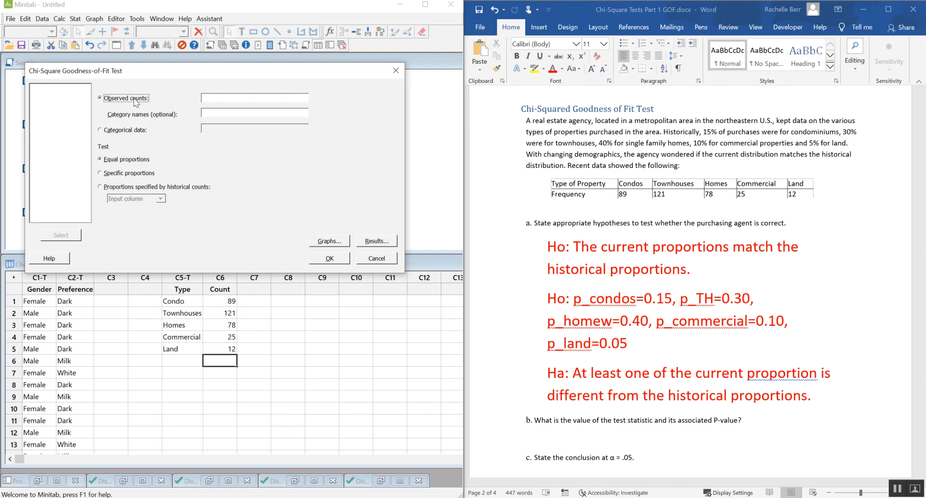
click(219, 98)
double_click(74, 87)
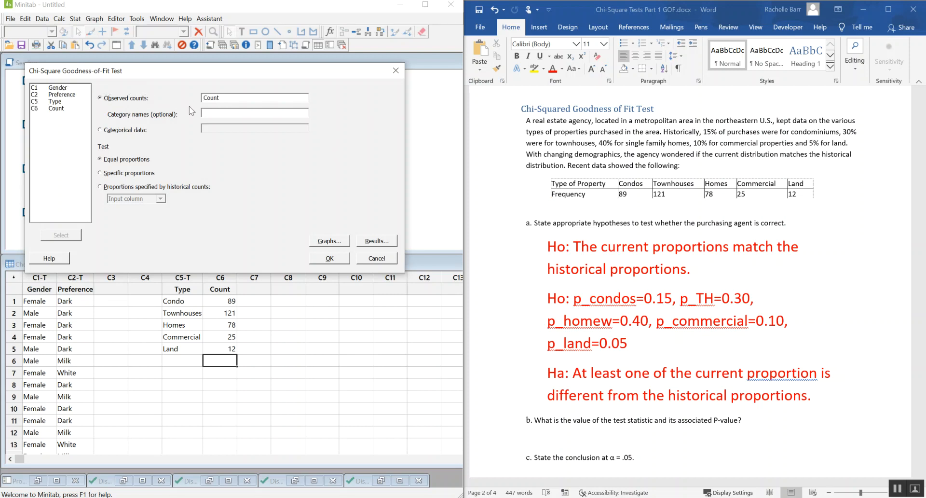
click(233, 115)
double_click(54, 102)
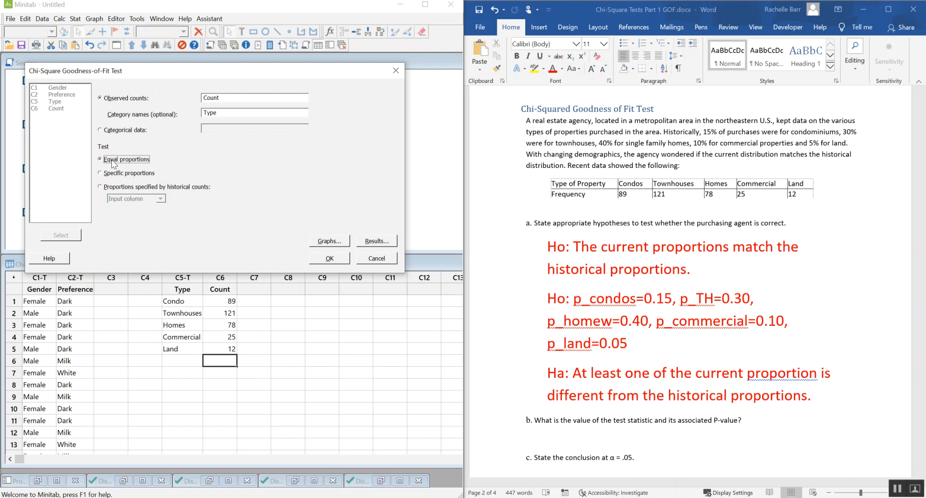
- Specify proportions by historical counts as input constants: Condo 0.15, Townhouses 0.30, Homes 0.40, Commercial 0.10, Land 0.05
click(104, 189)
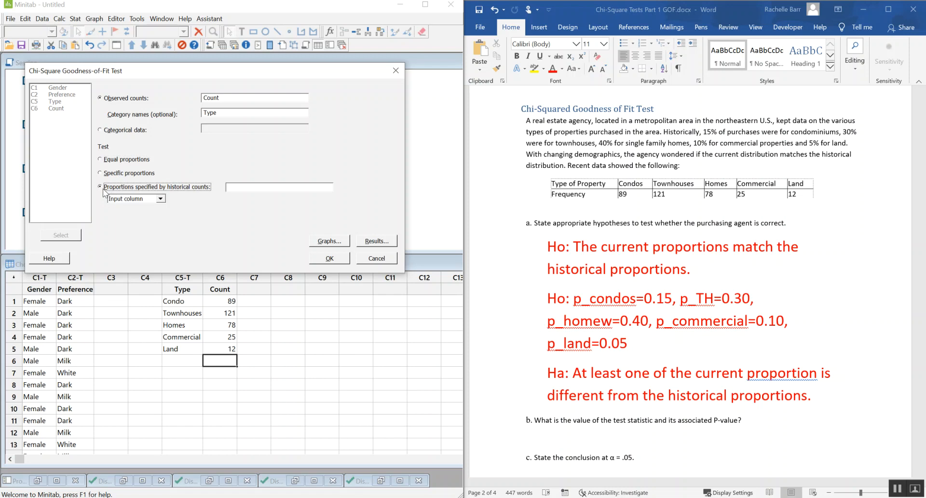
click(143, 201)
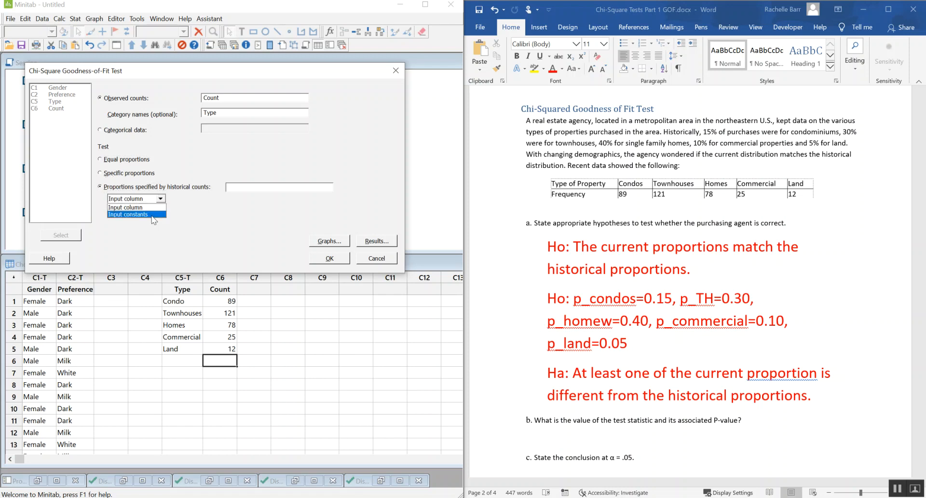
click(144, 215)
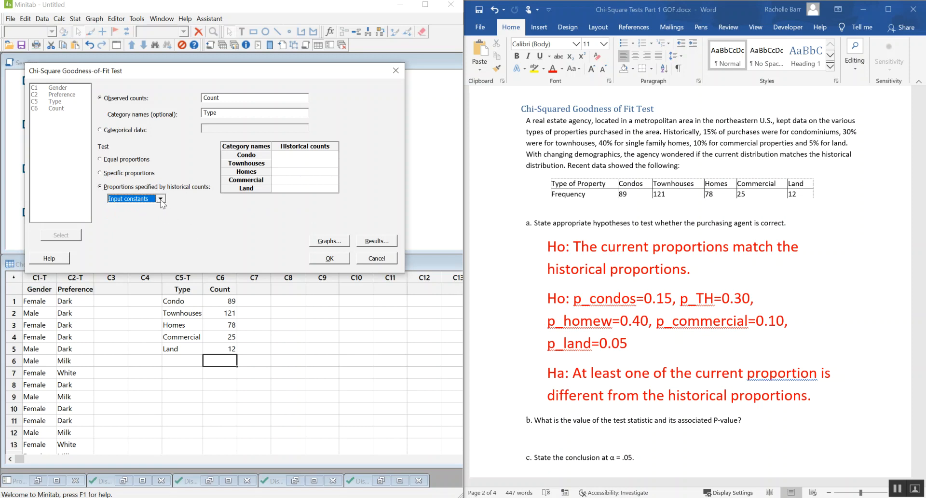
click(316, 155)
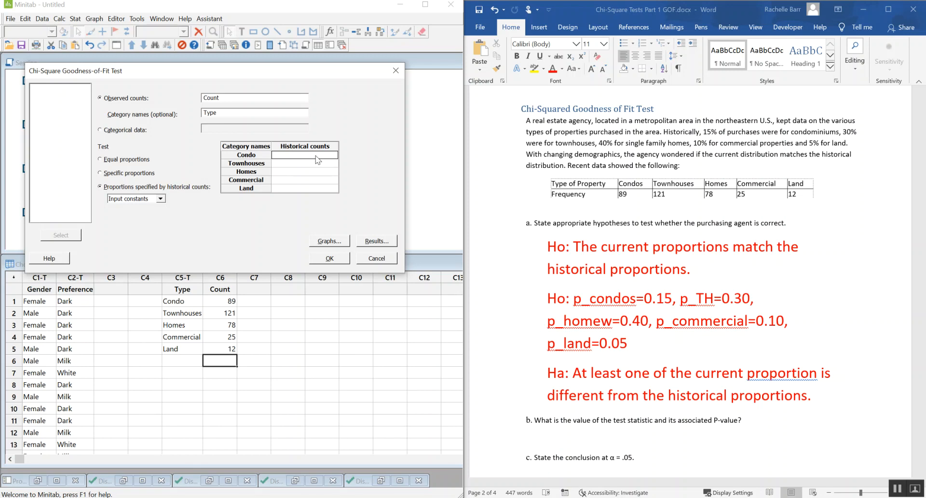
text(0.15)
click(317, 164)
text(0)
key(Return)
text(0.)
key(Return)
text(00.)
- Review the test's graph and results options, keep both bar charts and the test results enabled, and run the test
drag(249, 74, 224, 26)
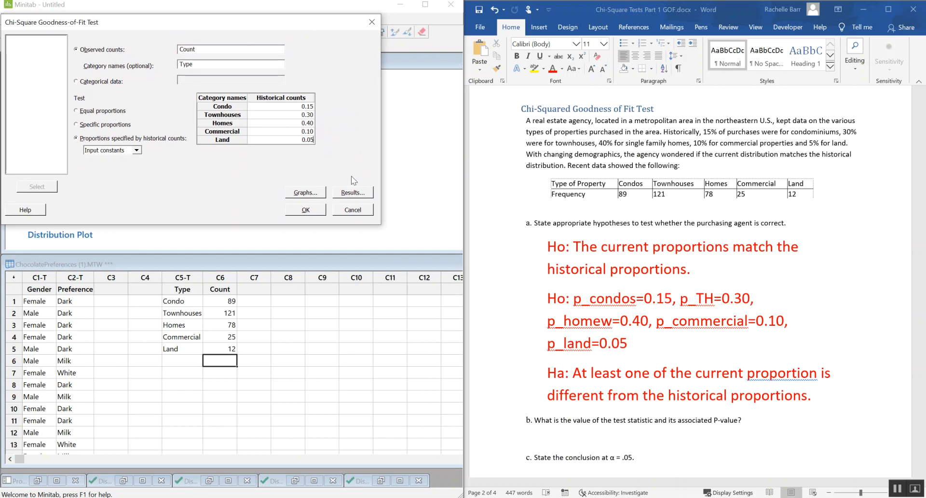
click(303, 193)
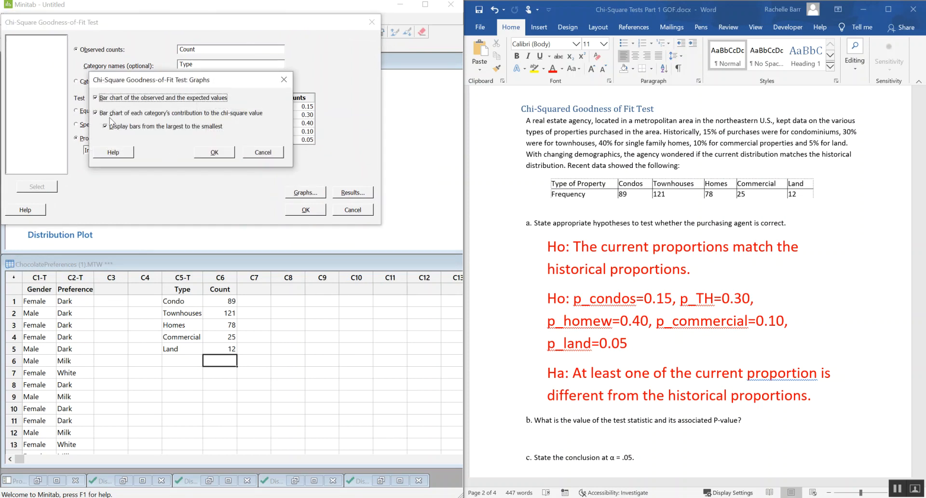
click(214, 153)
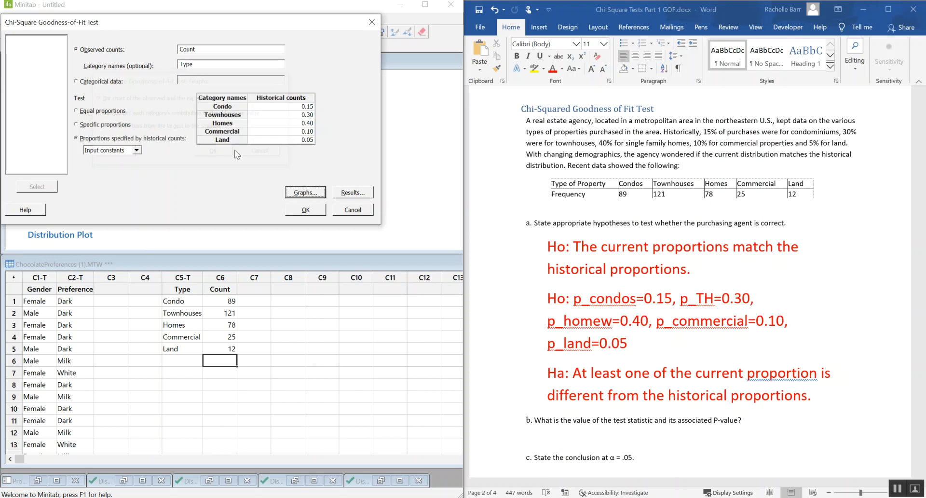
click(356, 193)
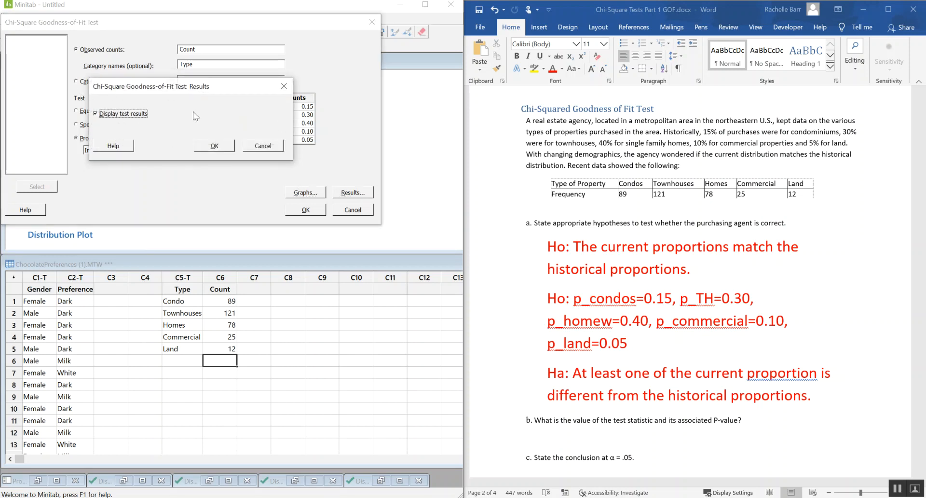
drag(193, 90, 183, 172)
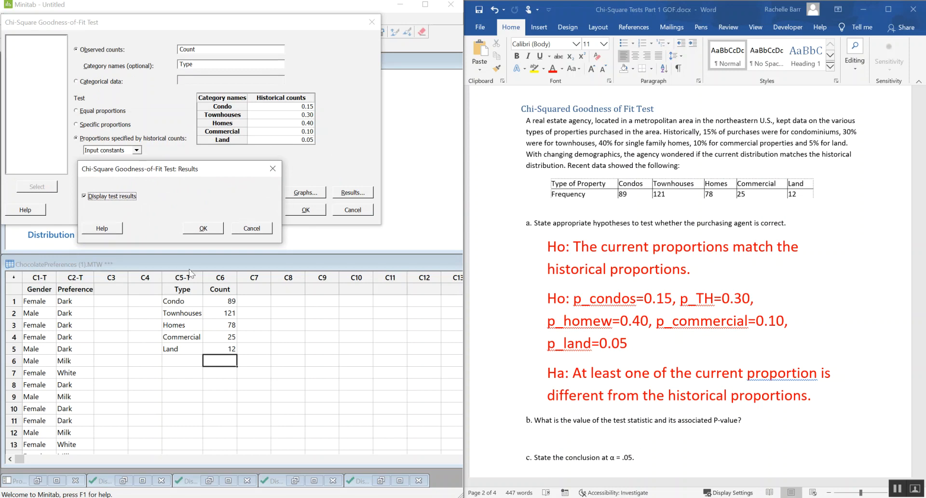
click(211, 230)
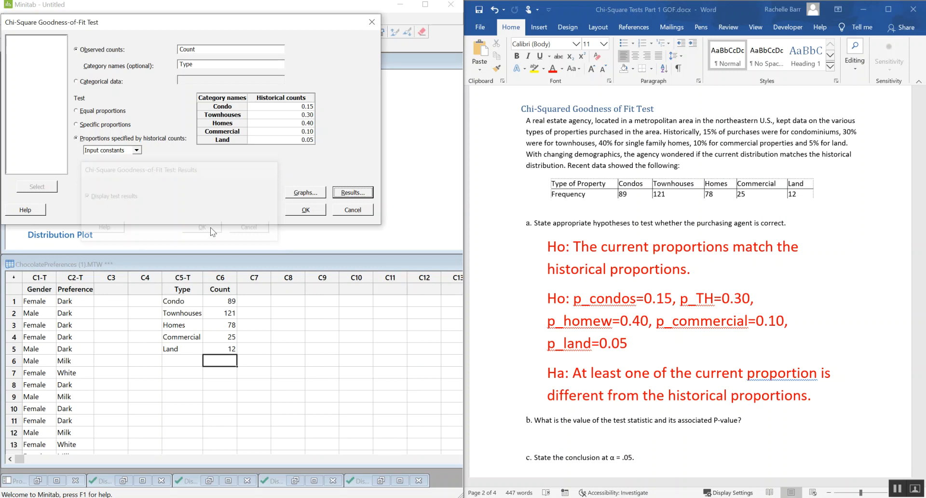
click(301, 212)
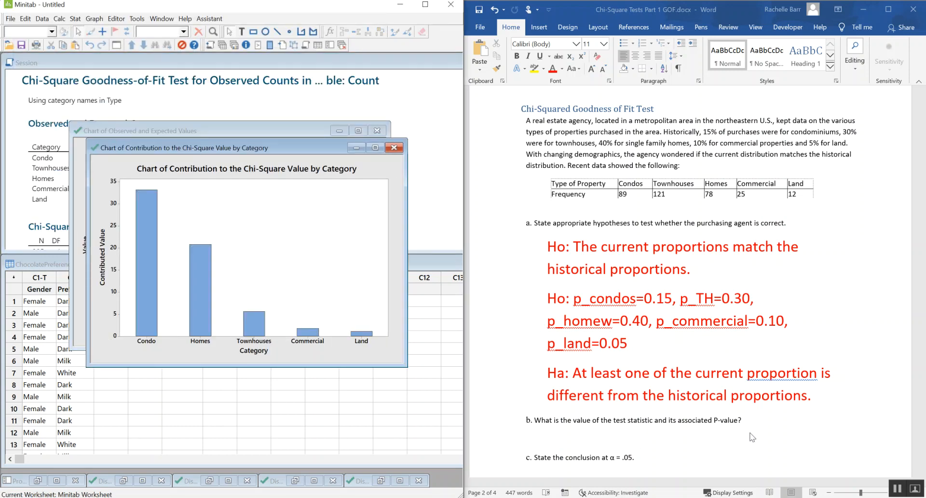
- Move both chart windows aside and bring the Session output with the observed and expected counts to the front
scroll(751, 437, down, 3)
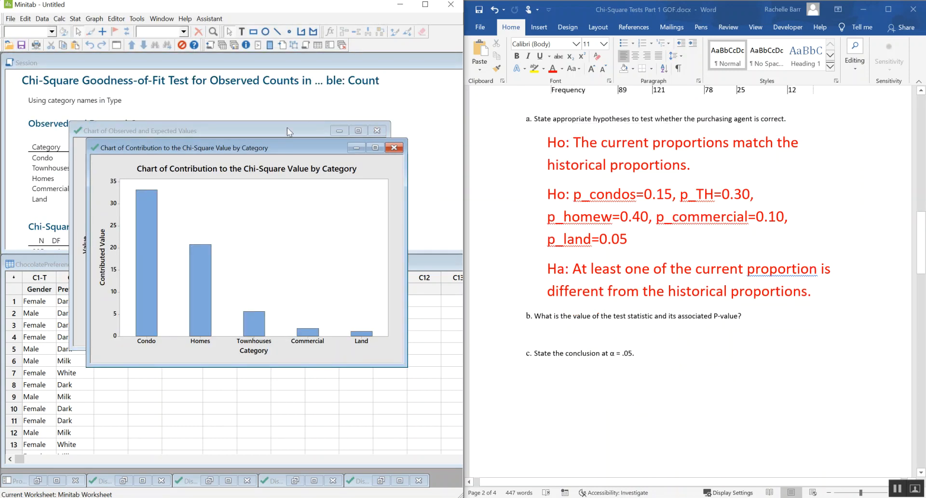
drag(286, 144, 329, 202)
drag(263, 131, 230, 218)
click(350, 137)
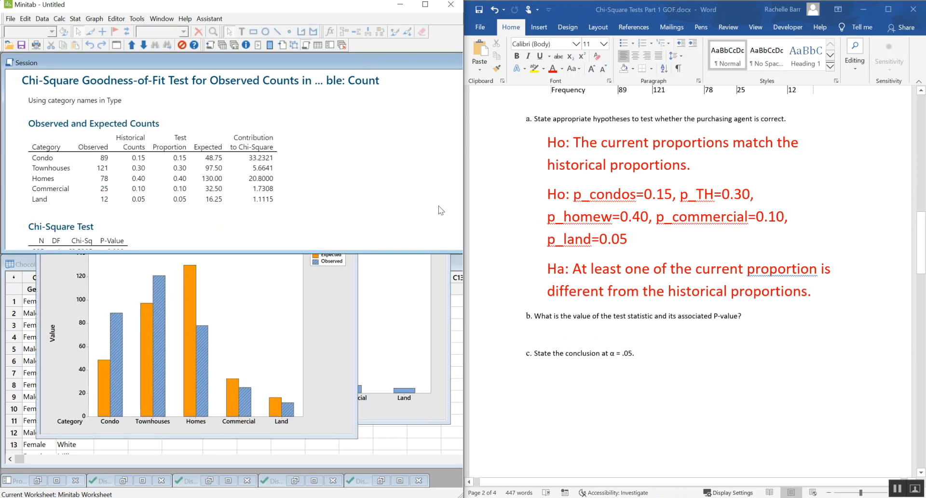
scroll(300, 157, down, 2)
scroll(300, 157, up, 2)
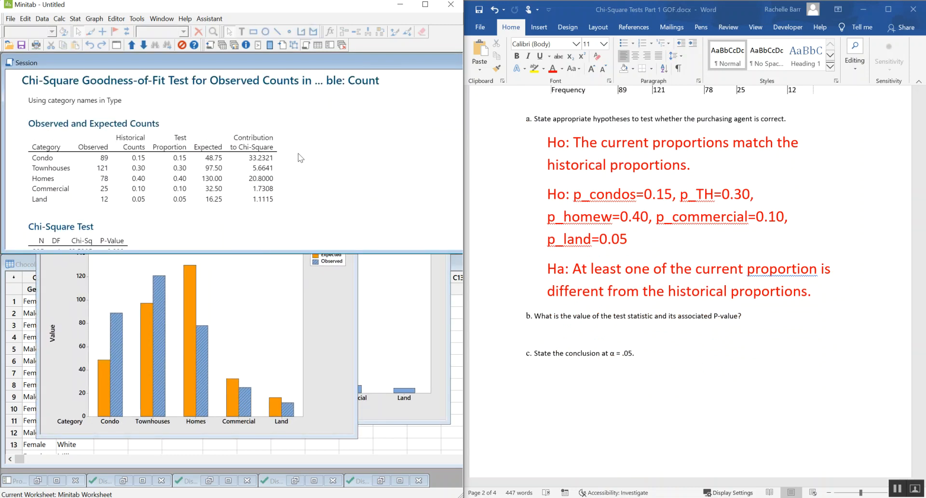
- Examine the Observed, Test Proportion and Expected columns of the goodness-of-fit output
click(643, 340)
click(93, 140)
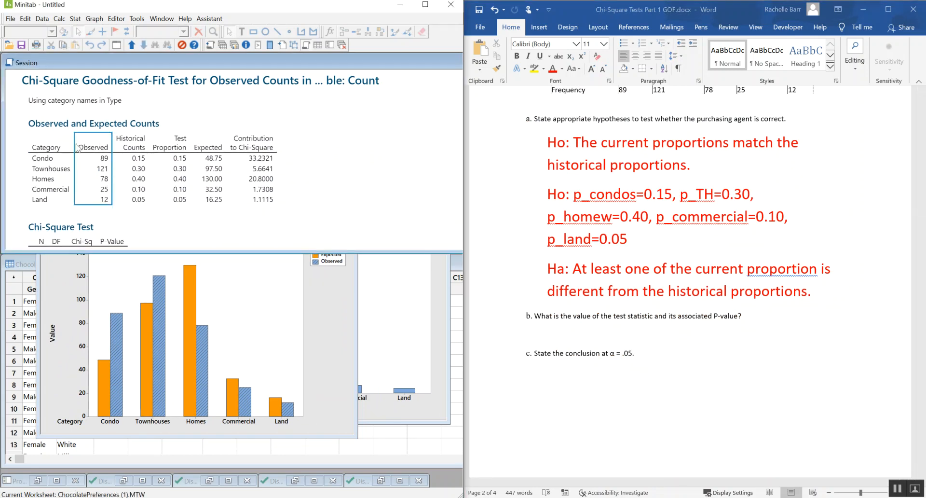
click(137, 191)
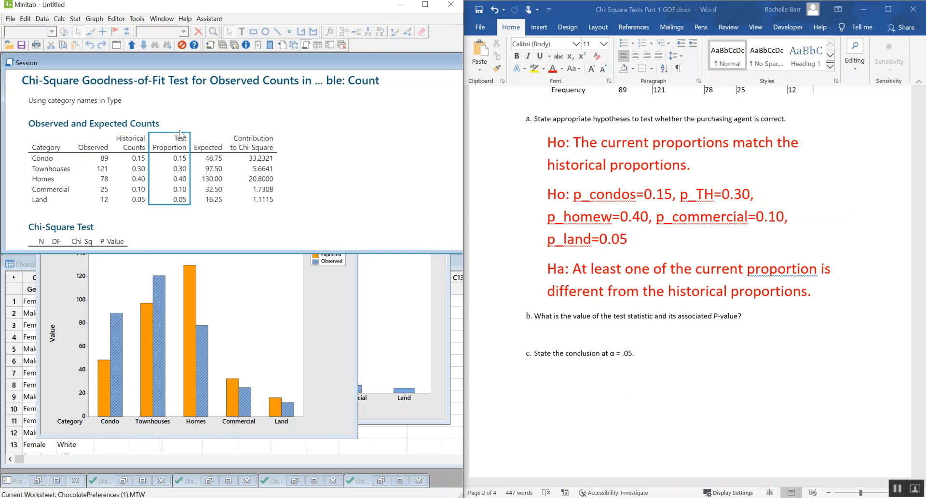
click(209, 144)
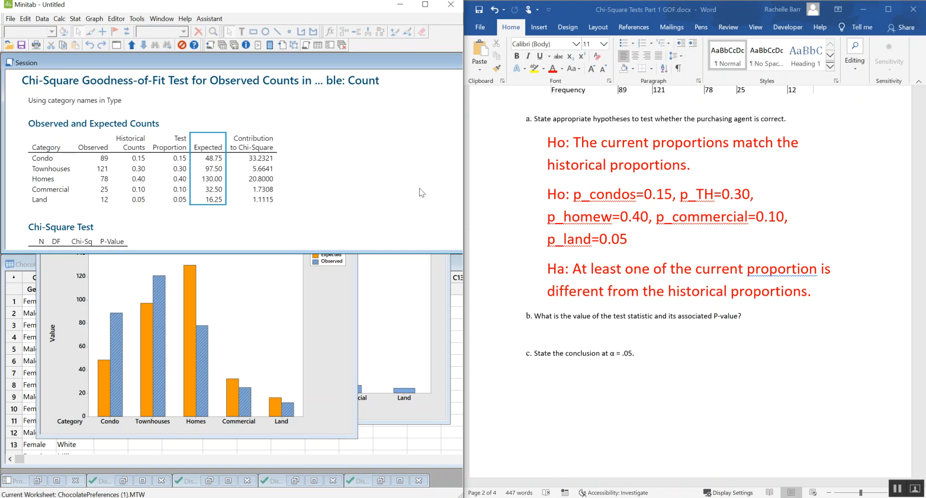
- In Calculator, multiply the total count of 325 by 0.4 to check the expected count for Homes
click(895, 488)
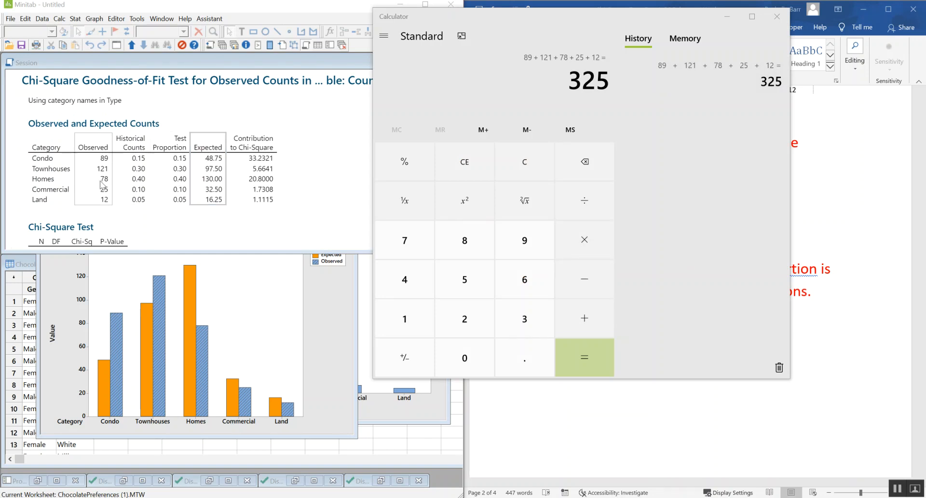
click(577, 241)
click(505, 365)
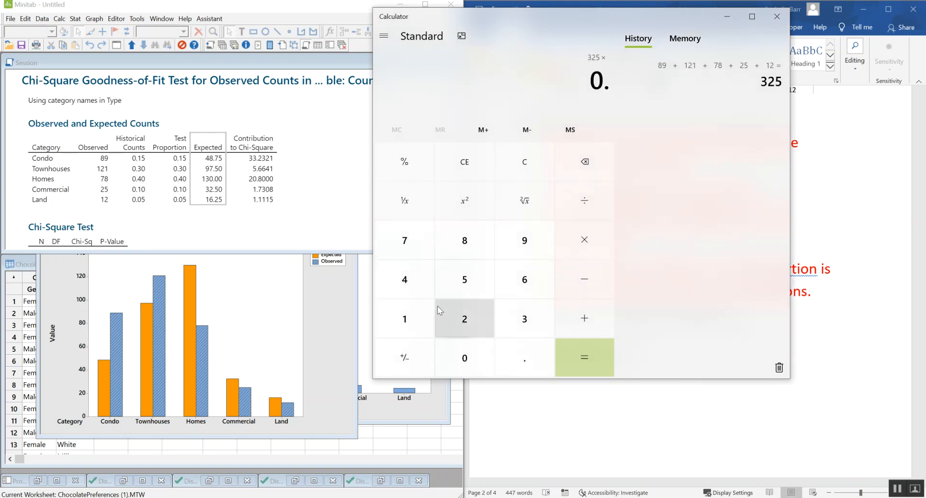
click(415, 290)
click(585, 359)
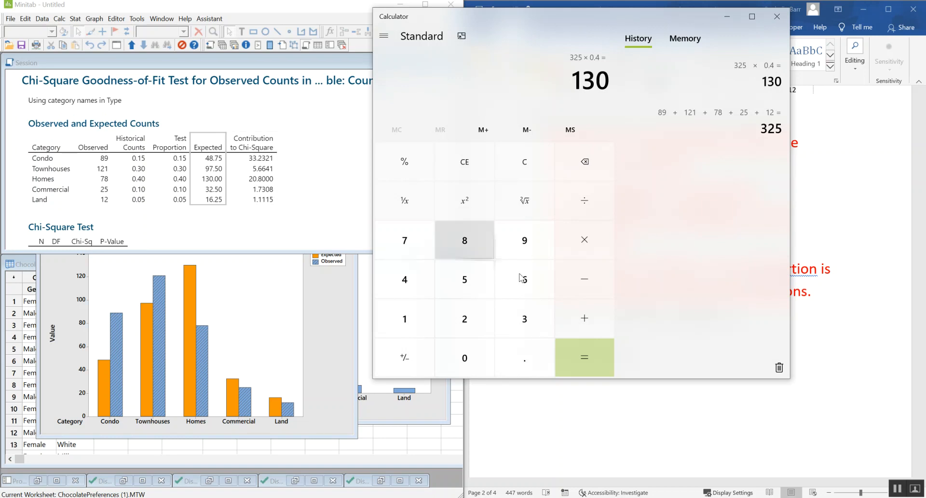
- Clear the calculation and subtract the expected Homes count of 130 from the observed 78
click(526, 170)
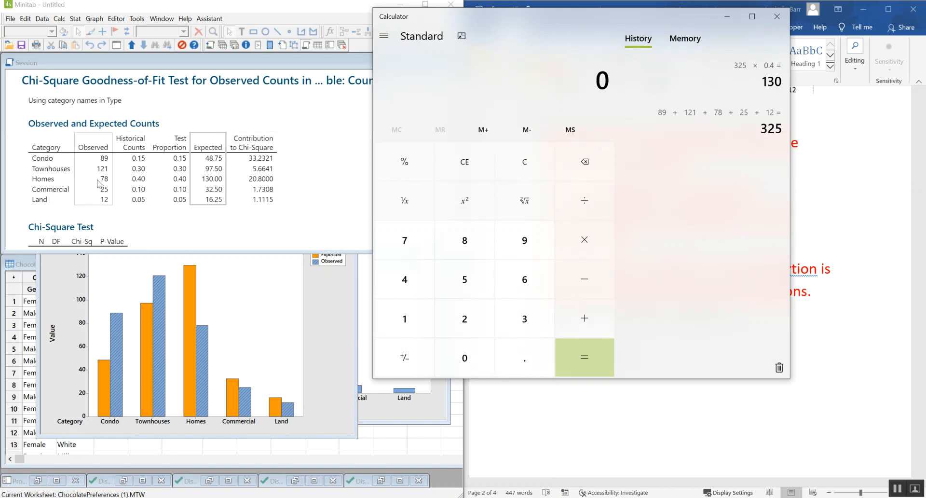
click(423, 242)
click(450, 243)
click(602, 289)
click(413, 320)
click(531, 320)
click(473, 358)
click(588, 363)
- Divide the observed-minus-expected difference for Homes by 130
click(594, 198)
click(416, 323)
click(526, 318)
click(461, 361)
click(577, 362)
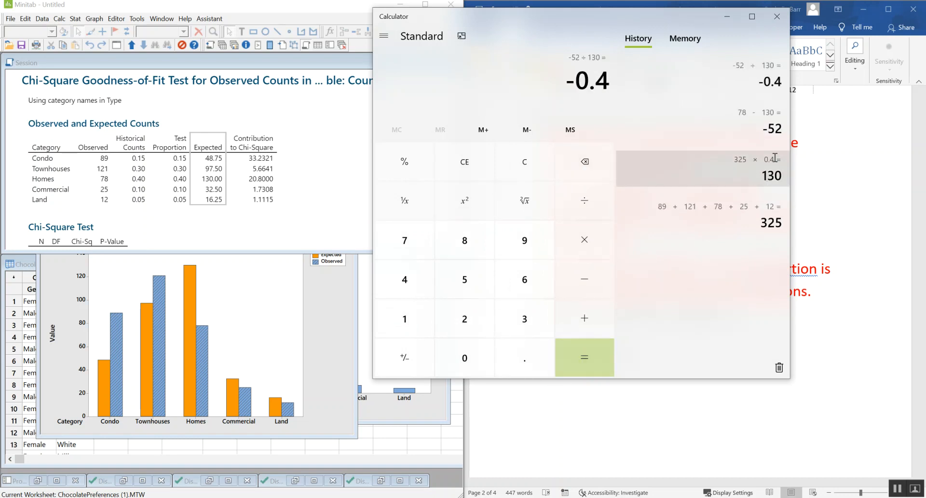
click(740, 125)
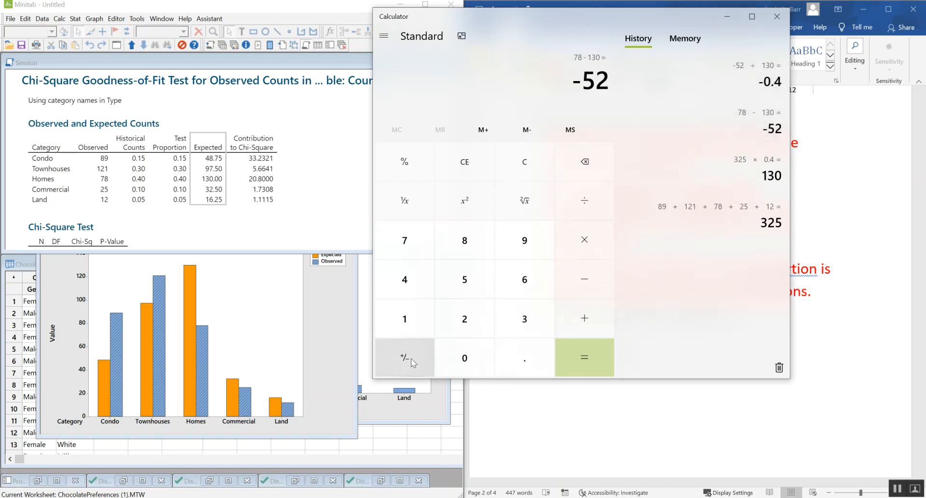
click(464, 204)
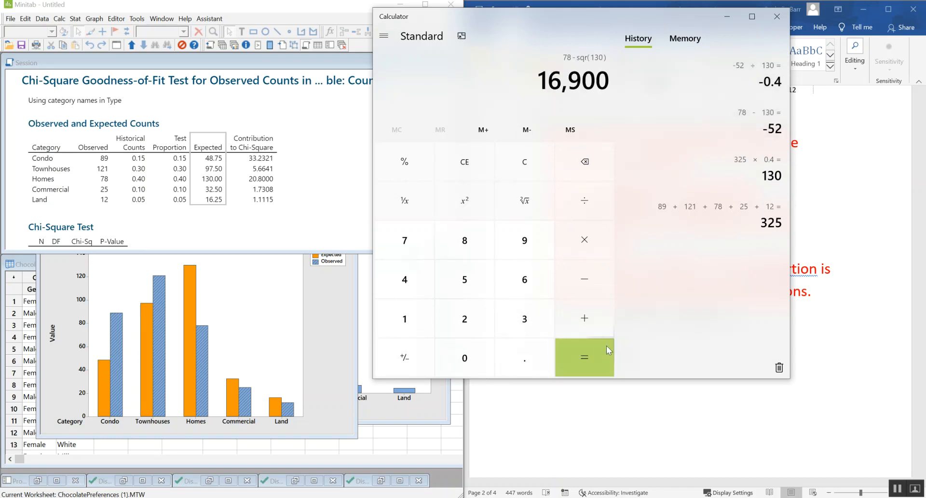
click(530, 166)
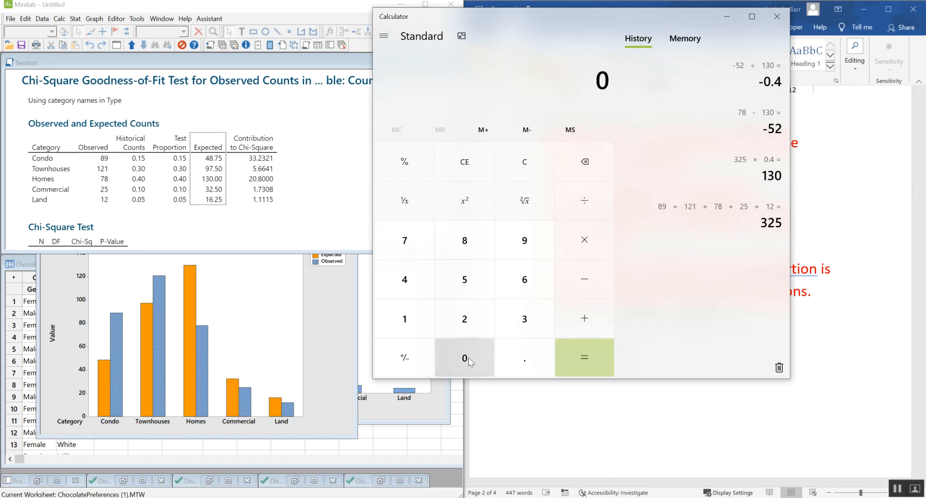
- Square 52 and divide the result by 130 to check the chi-square contribution for Homes
click(464, 279)
click(465, 318)
click(463, 201)
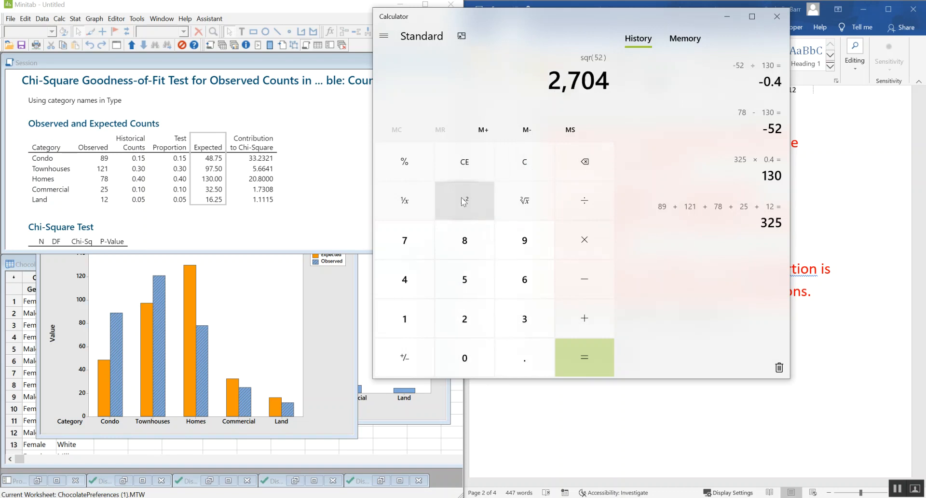
click(586, 203)
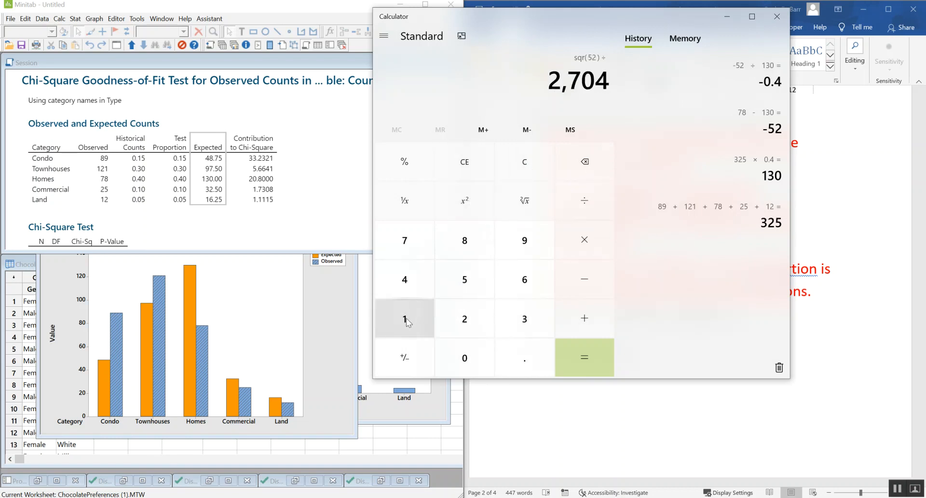
click(406, 317)
click(524, 319)
click(472, 360)
click(583, 356)
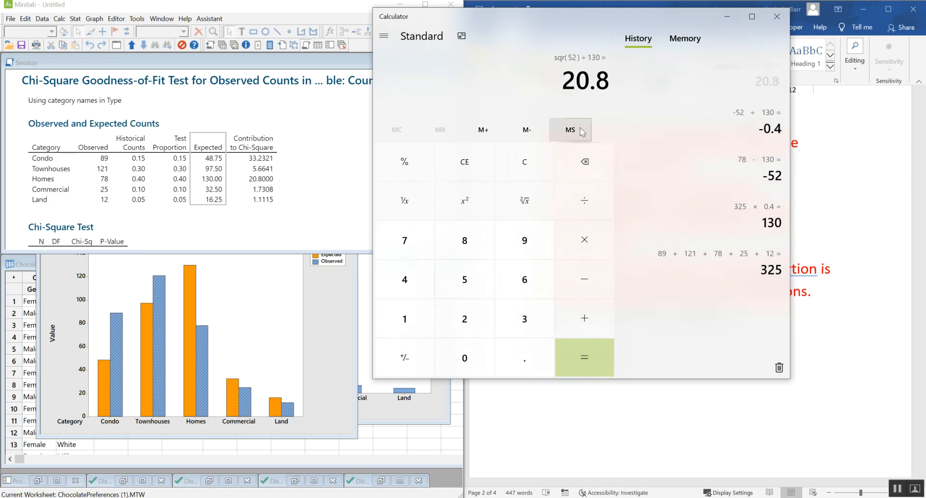
- Compare the calculation with the Contribution to Chi-Square column in Minitab, and minimise Calculator
click(263, 182)
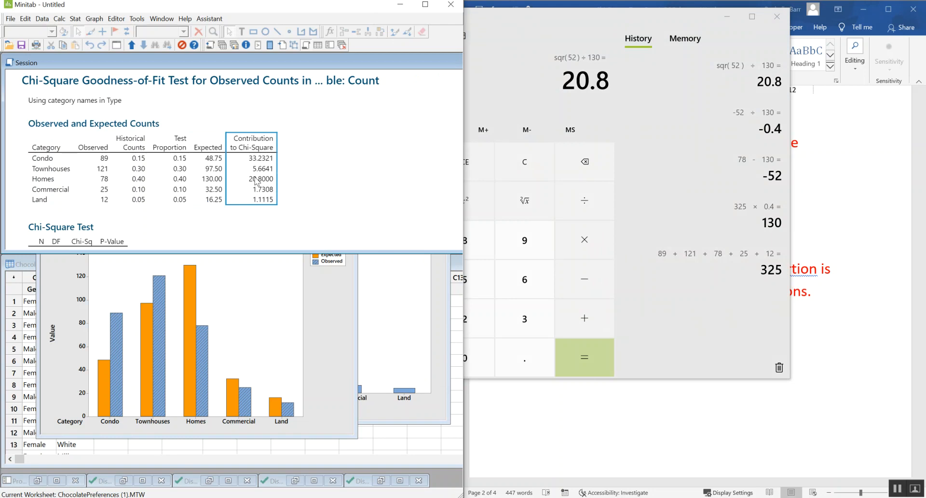
click(731, 25)
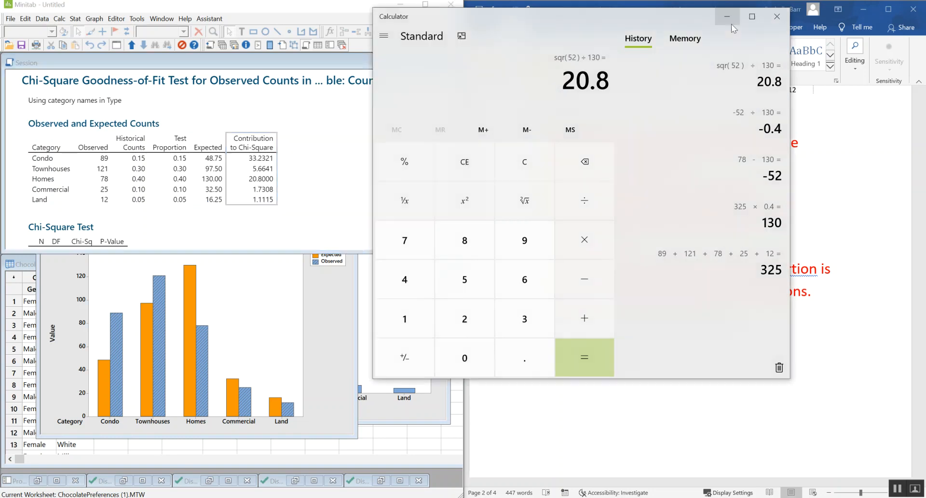
click(727, 17)
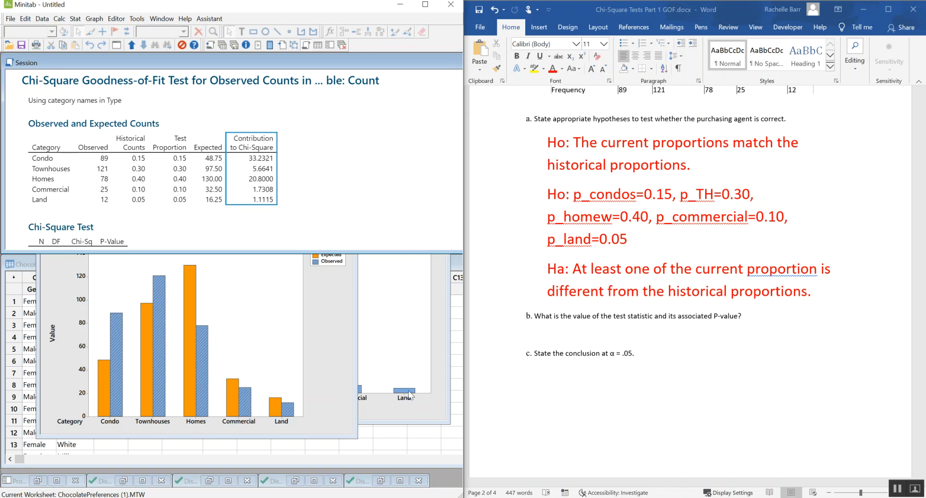
- Copy the Chi-Square Test table from the Minitab session output and paste it under question b in the Word document
click(369, 198)
scroll(371, 199, down, 3)
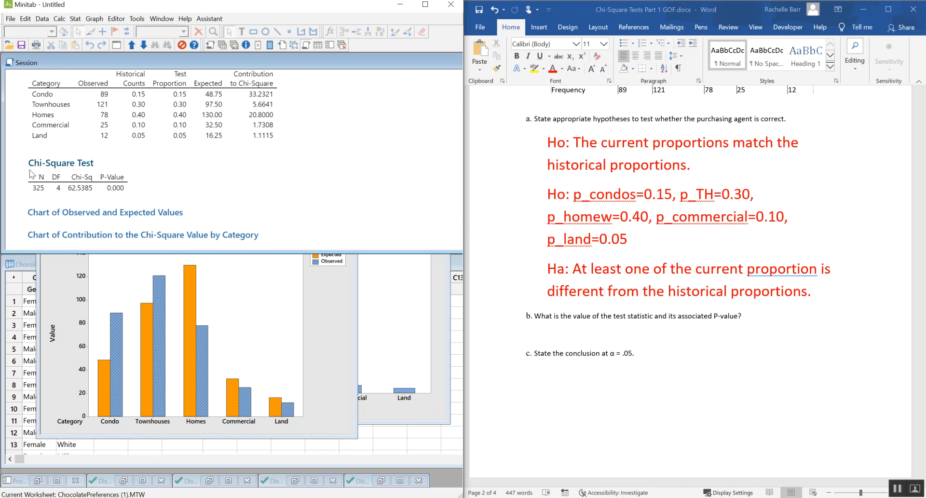
right_click(30, 160)
click(40, 161)
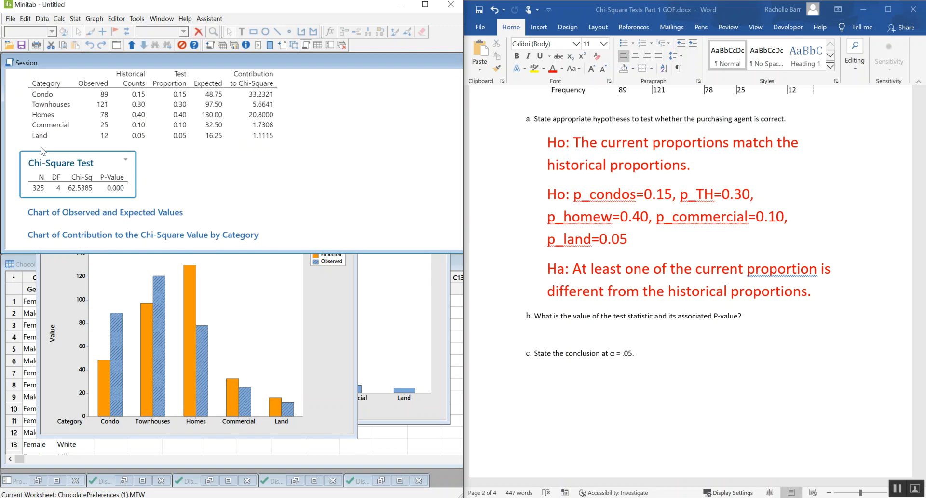
click(560, 329)
key(ctrl+v)
scroll(676, 338, down, 3)
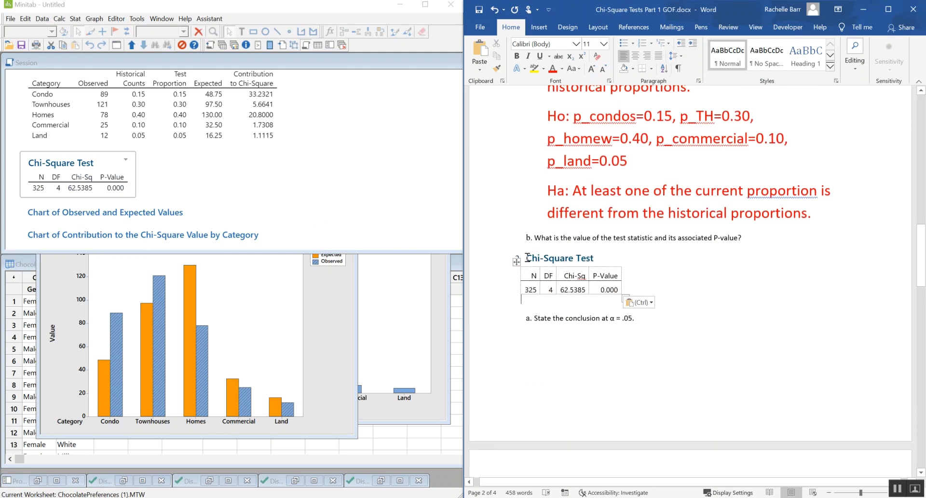
- Add a blank line below the pasted Chi-Square Test table and set its text to 20 point
click(527, 258)
click(587, 305)
key(Return)
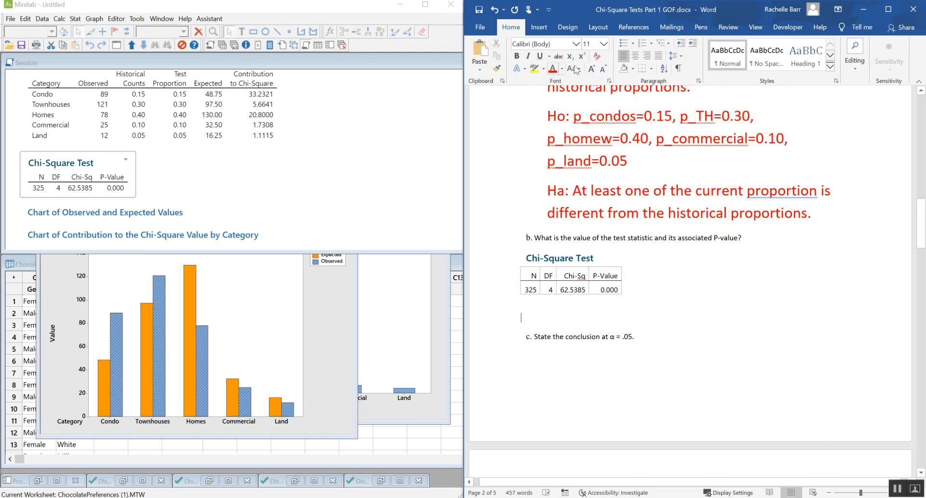
click(593, 70)
click(592, 70)
click(592, 70)
click(593, 70)
click(592, 69)
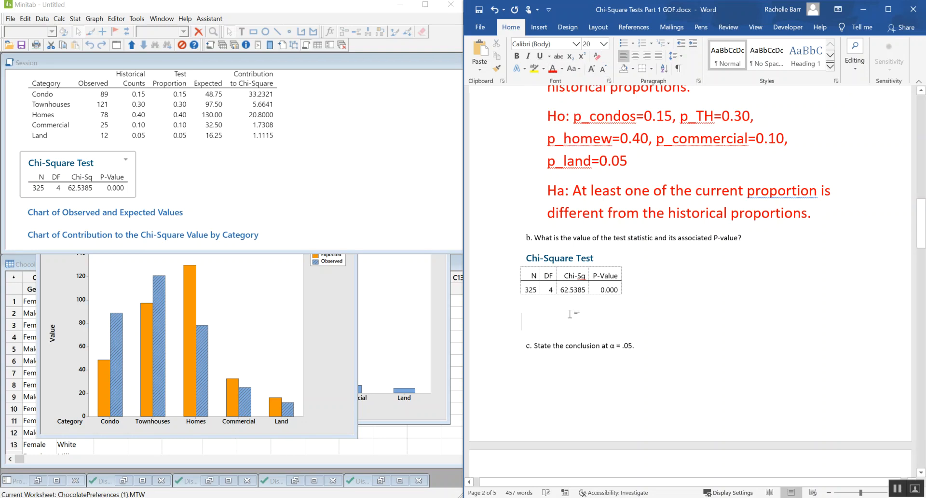
- Write "Test Statistic is 62.5385" below the pasted table and start a new line
text(Test)
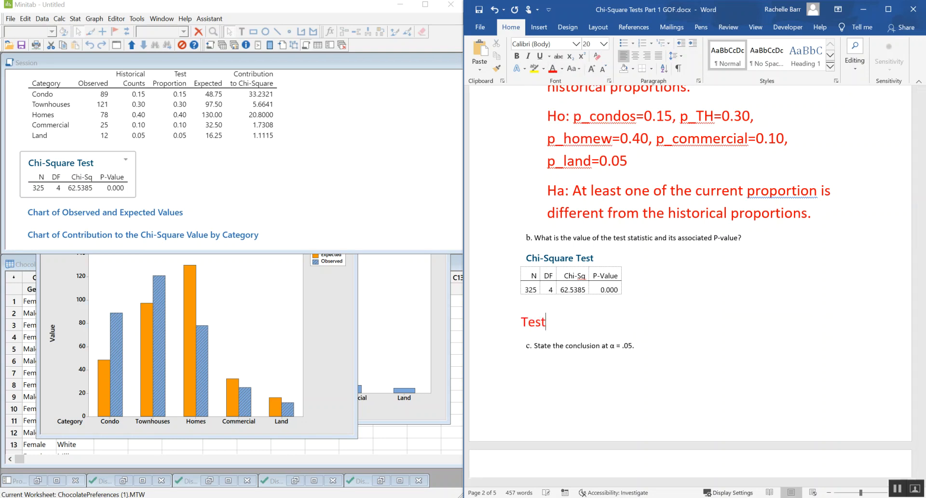
text( Statistic is)
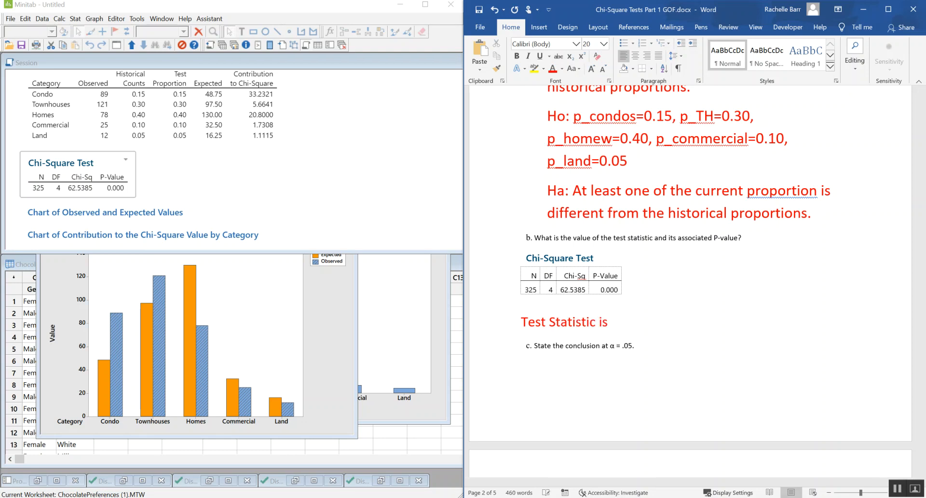
text( 62.538)
text(5)
key(Return)
- Add the line "P-value=0.000" beneath the test statistic, followed by a new paragraph
text(P)
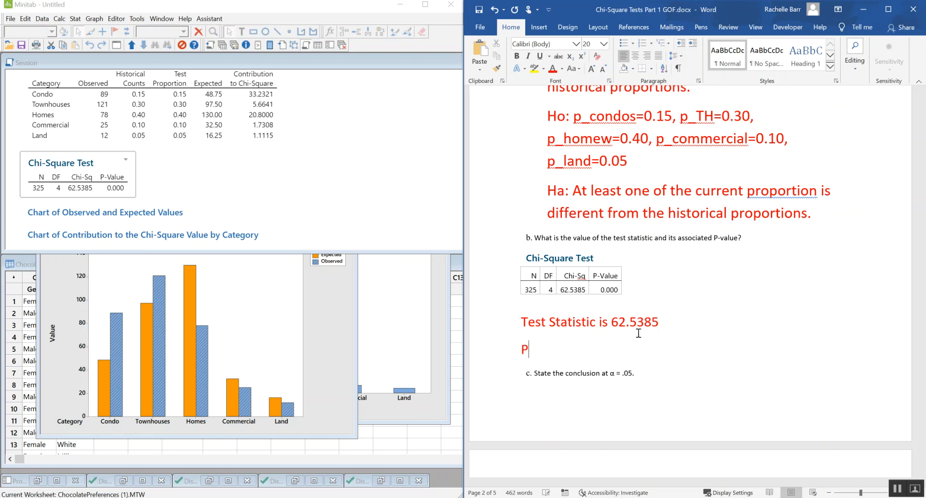
text(value=0.000)
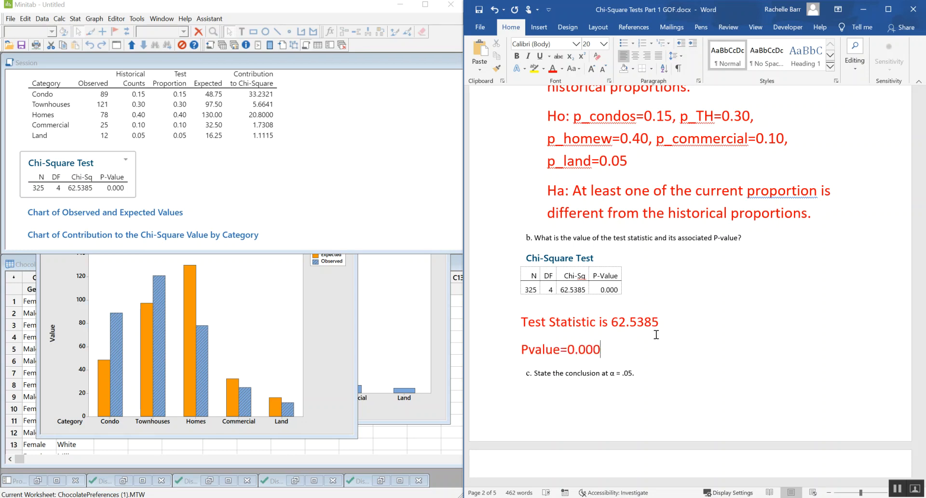
key(Return)
click(529, 350)
text(-)
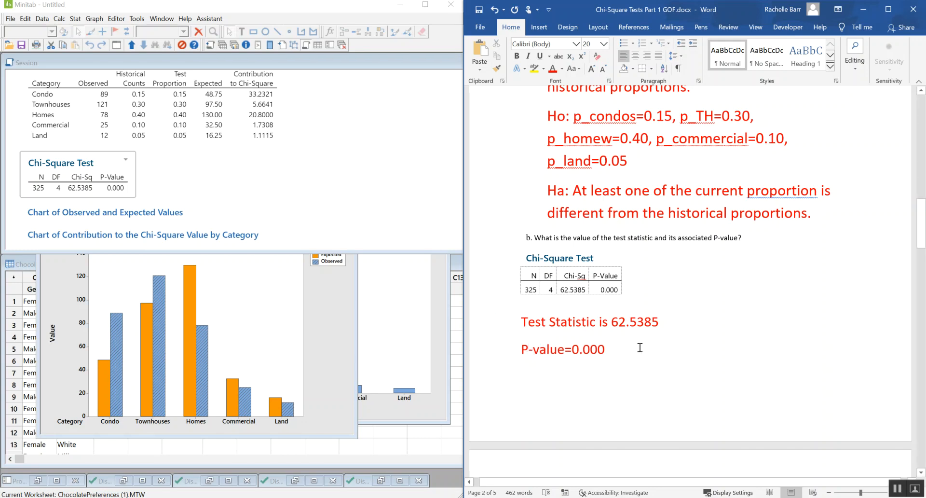
- Extend the P-value line with "<0.05 Reject Ho!"
click(640, 348)
text(<0.)
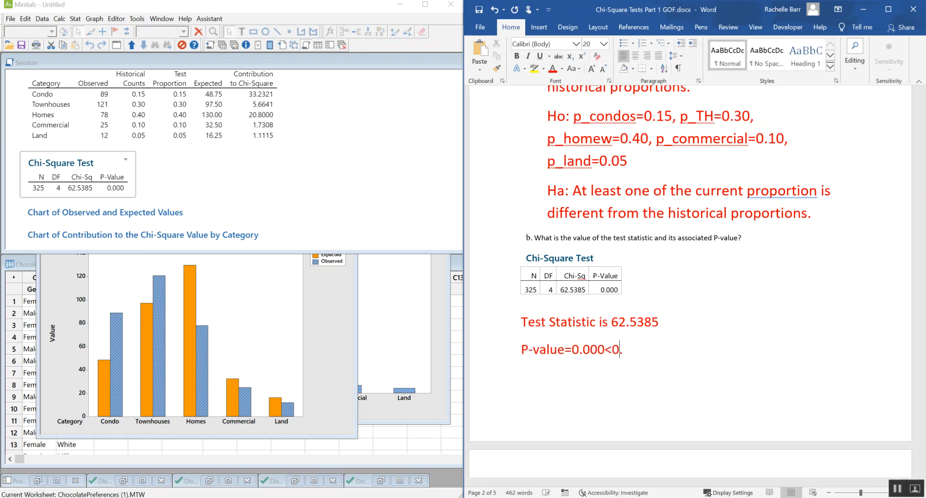
text(05 Rejeect HO!)
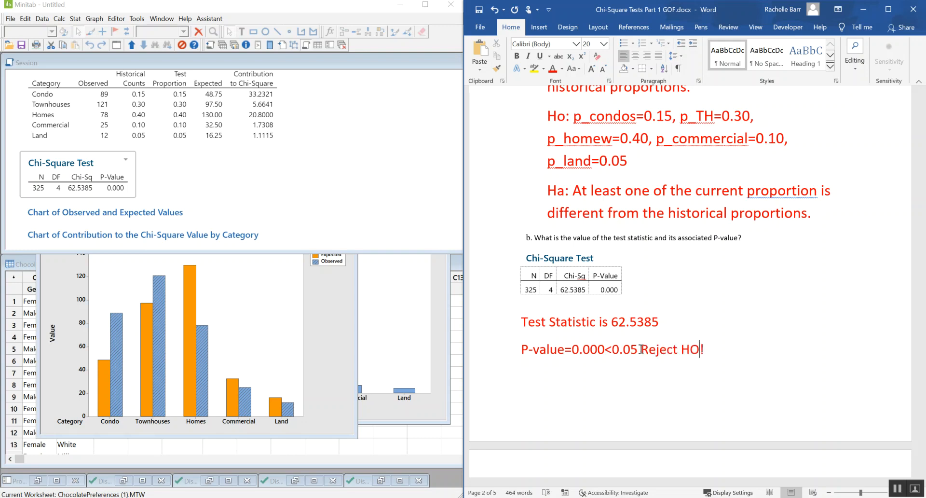
key(Left)
key(BackSpace)
text(o)
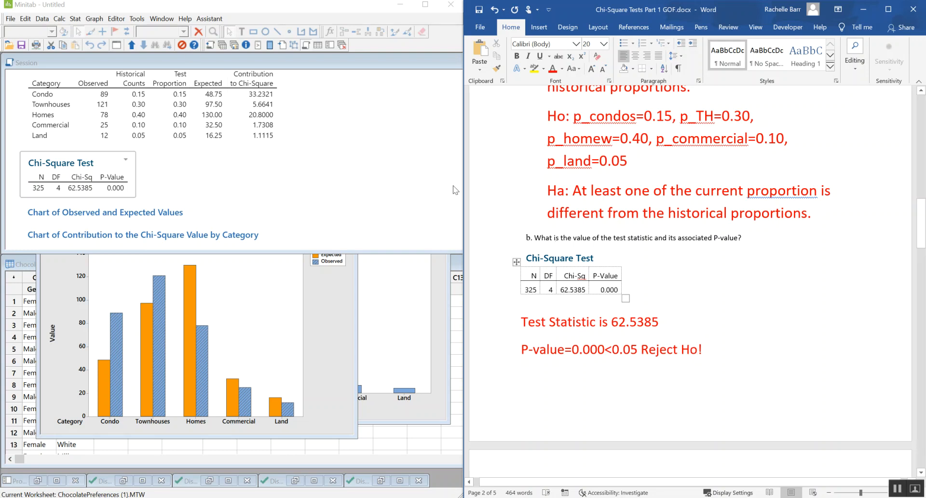
- In Minitab, examine the Chart of Observed and Expected Values and the Chart of Contribution to the Chi-Square Value by Category
click(325, 321)
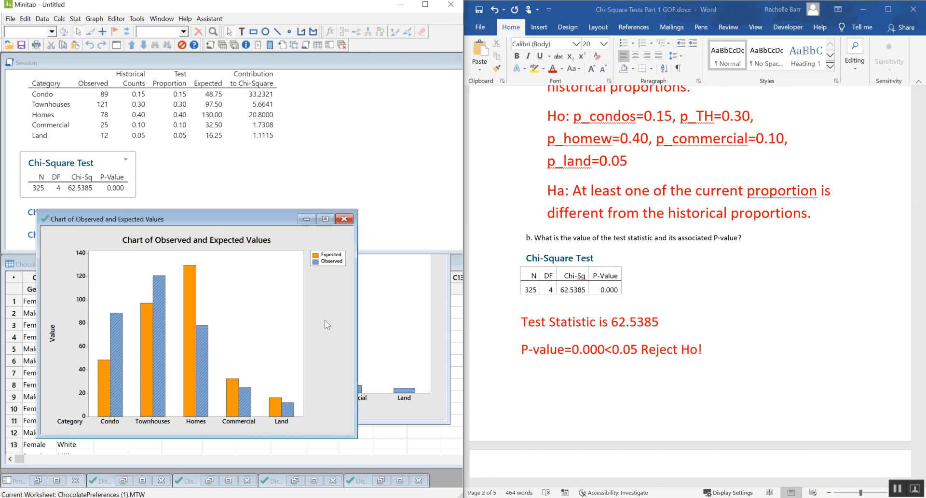
drag(272, 225, 297, 67)
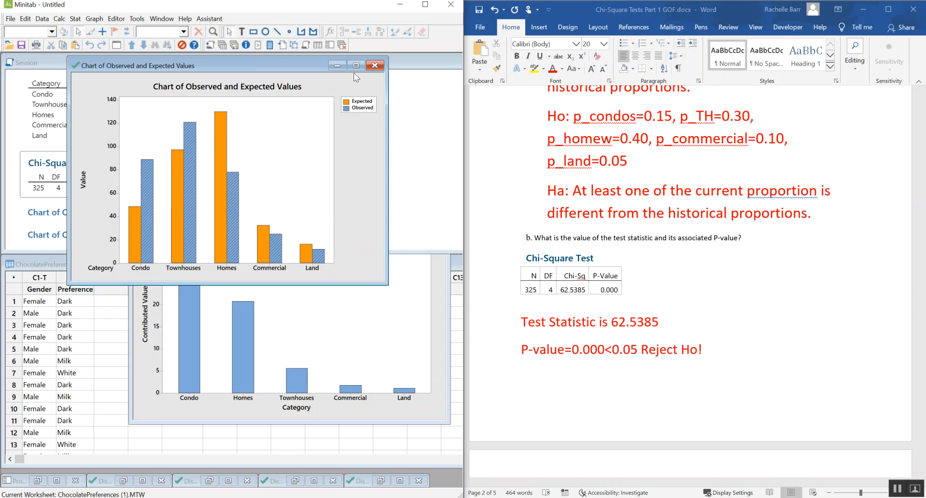
click(337, 66)
click(368, 337)
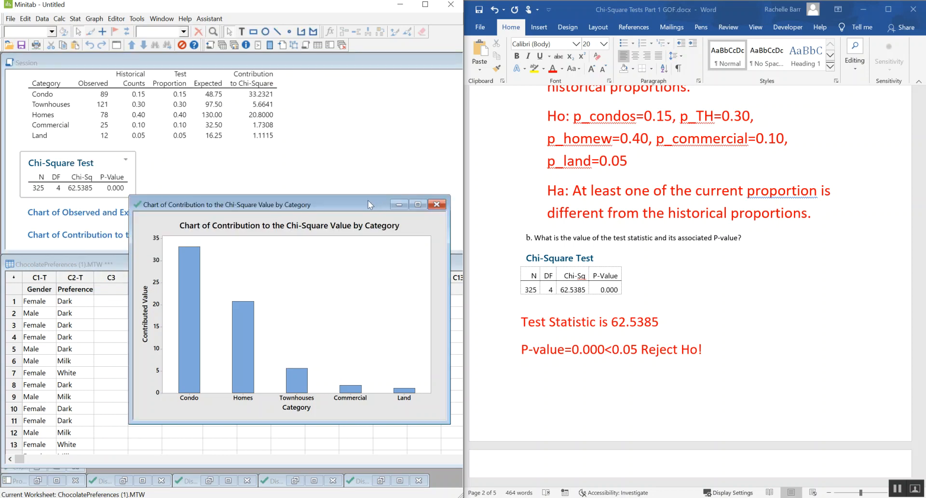
drag(337, 205, 313, 73)
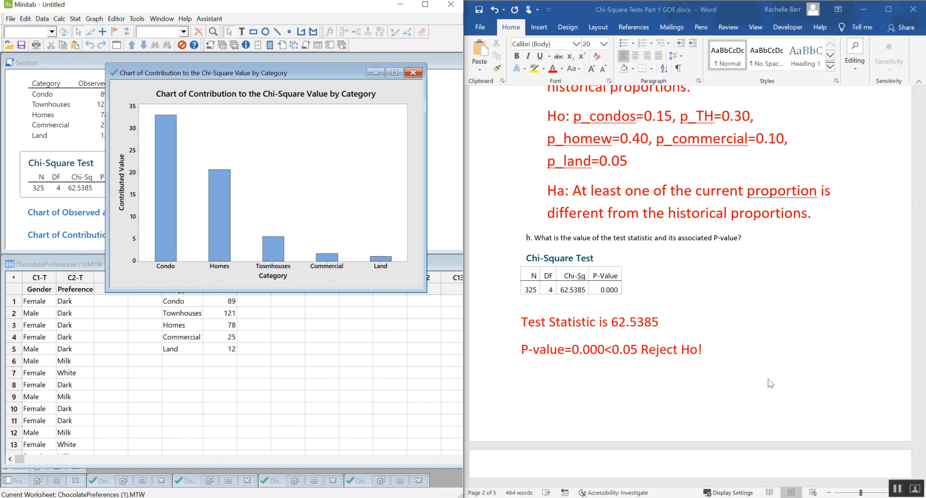
- In Word, place the insertion point below question c and format the answer text as 24 point red
scroll(728, 383, down, 3)
scroll(668, 383, down, 3)
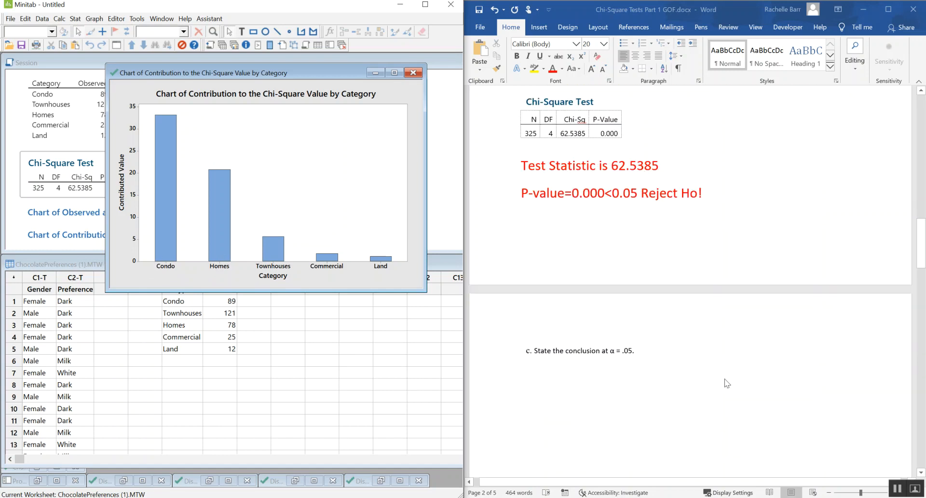
click(566, 374)
click(566, 373)
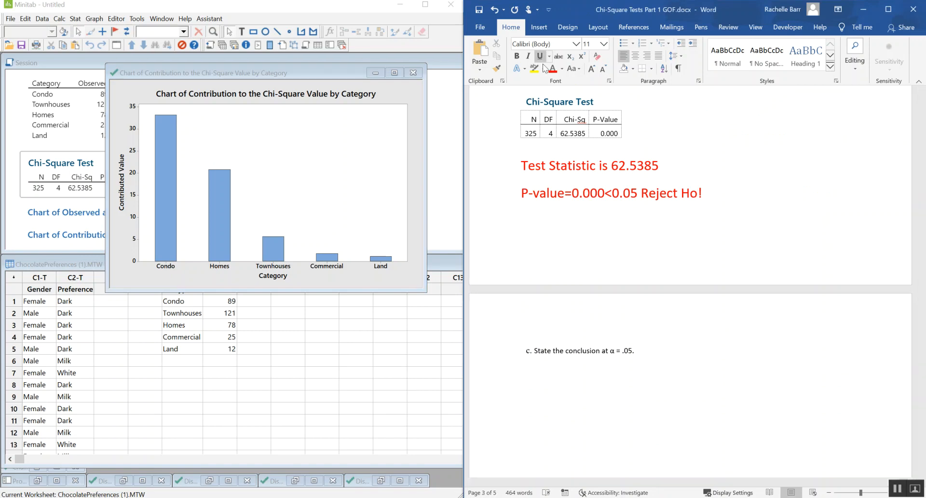
click(592, 69)
click(592, 69)
click(592, 69)
click(591, 69)
click(592, 69)
click(592, 69)
click(591, 69)
click(551, 69)
- Begin the conclusion under question c with "The evidence suggest that there is as significant"
scroll(756, 325, down, 2)
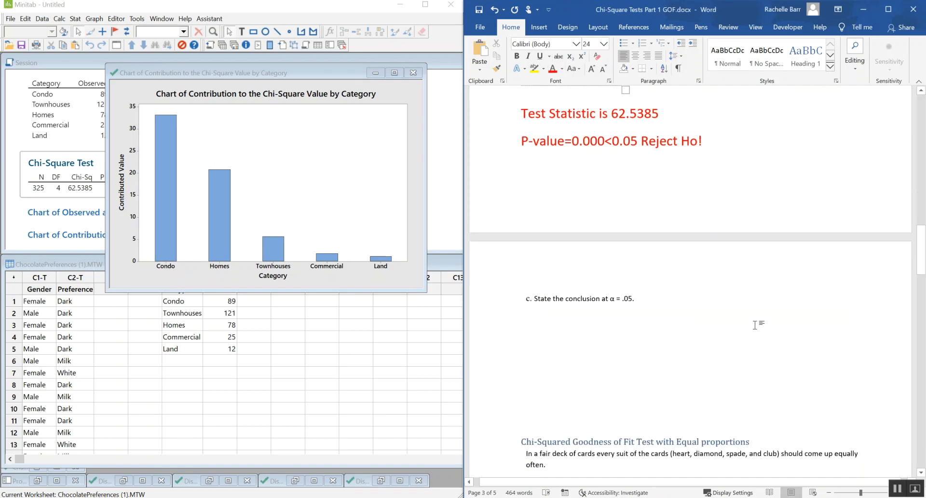
text(The e)
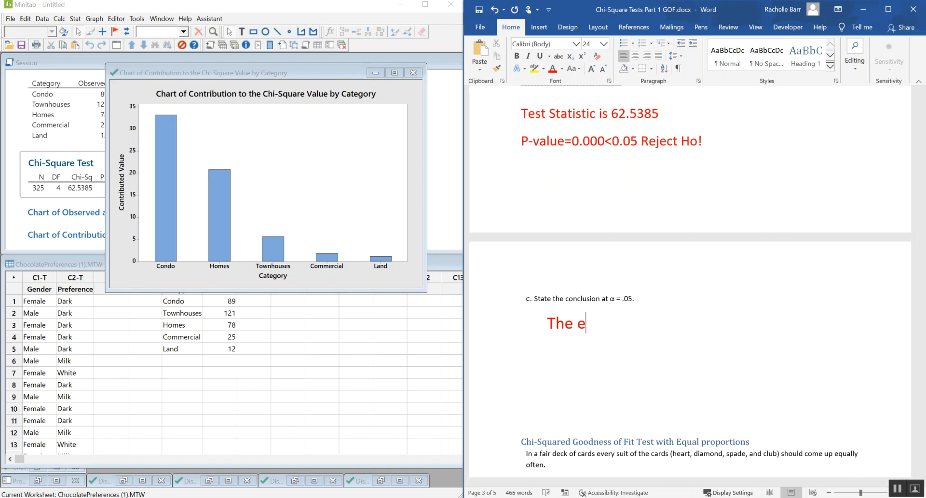
text(vidence sugges)
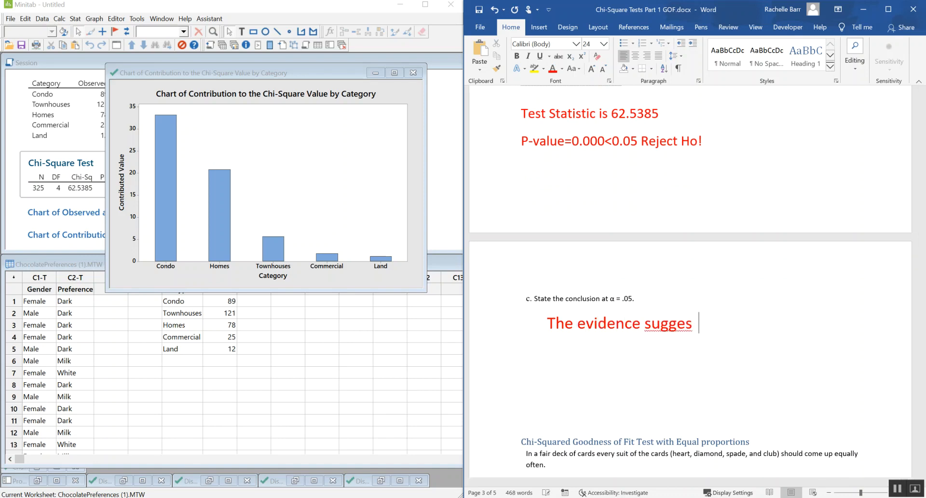
key(BackSpace)
text(t that there is as )
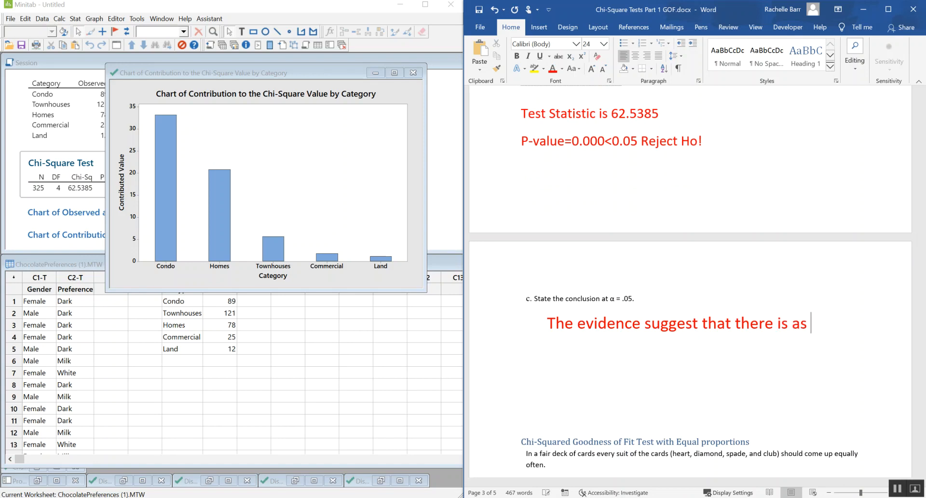
text(signficath)
key(BackSpace)
key(BackSpace)
key(BackSpace)
key(BackSpace)
key(BackSpace)
key(BackSpace)
text(ificant )
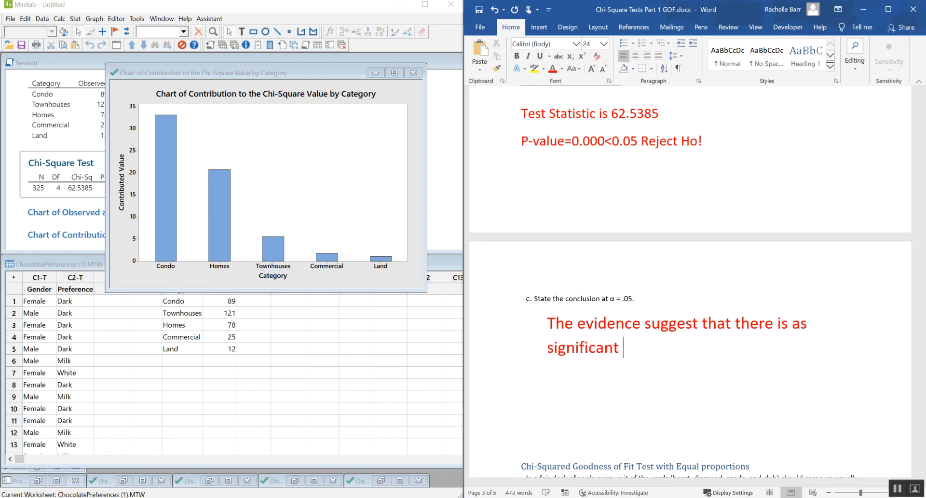
- Continue the conclusion under question c with "difference in the historical sales of"
text(difference in th)
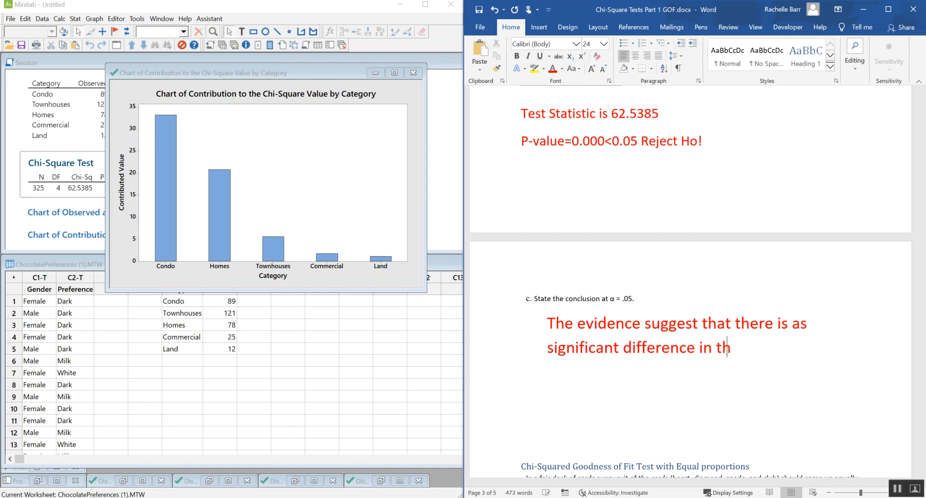
text(e the)
key(BackSpace)
key(BackSpace)
key(BackSpace)
text(historical sal)
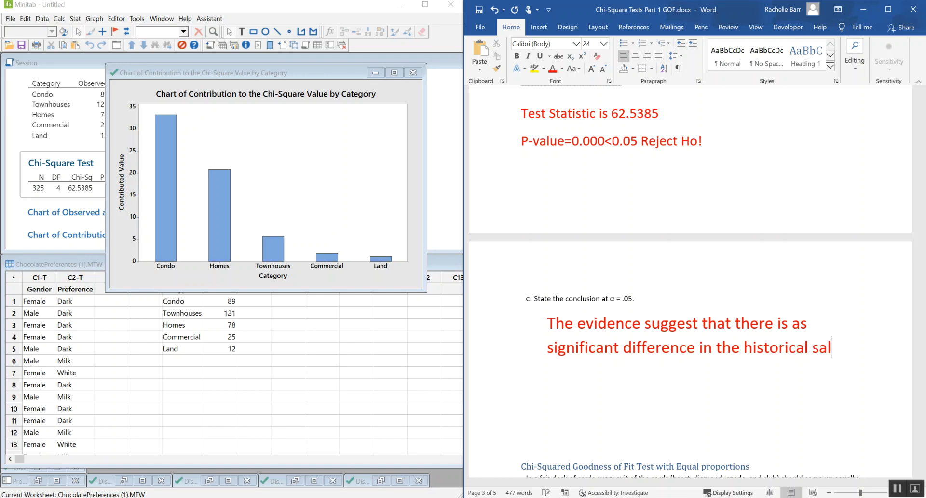
text(es of rel)
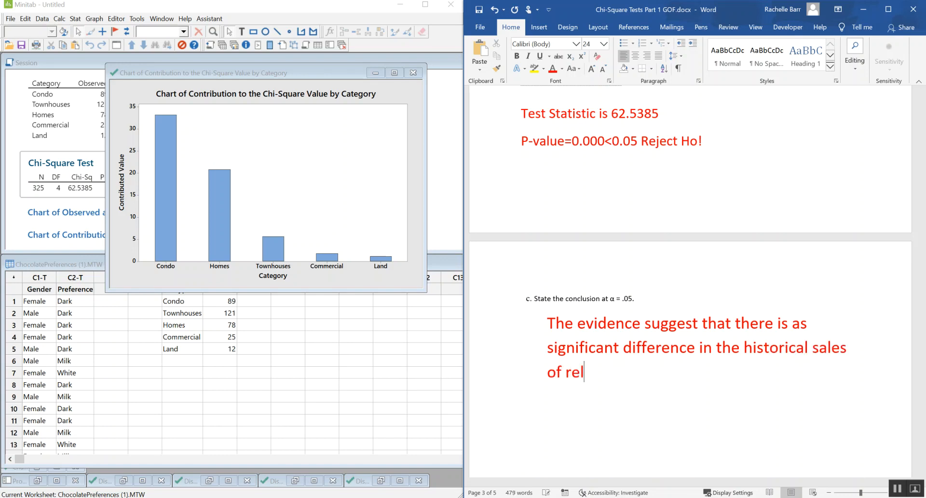
- Extend the conclusion with "realestate and the sales now in these categories,"
text(al)
key(BackSpace)
key(BackSpace)
text(le)
key(BackSpace)
key(BackSpace)
text(alestate f)
key(BackSpace)
text(and the sales now)
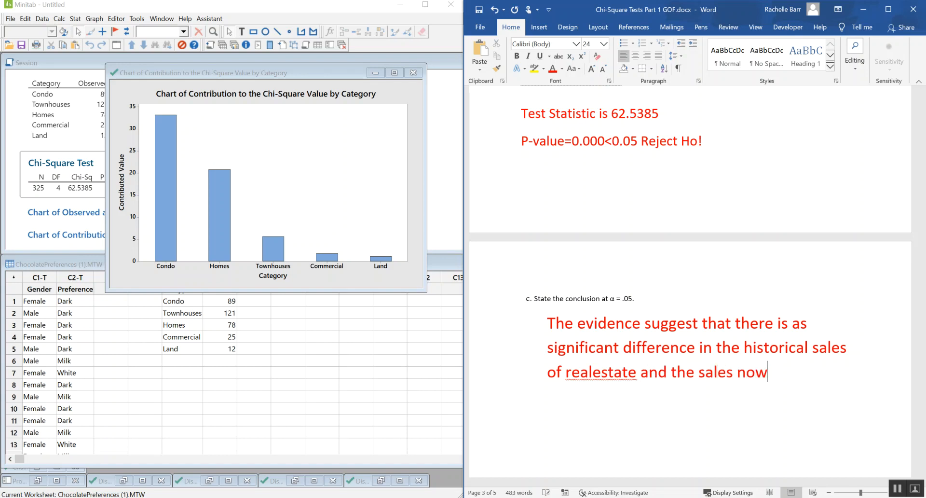
text( in)
key(BackSpace)
key(BackSpace)
text(n these ca)
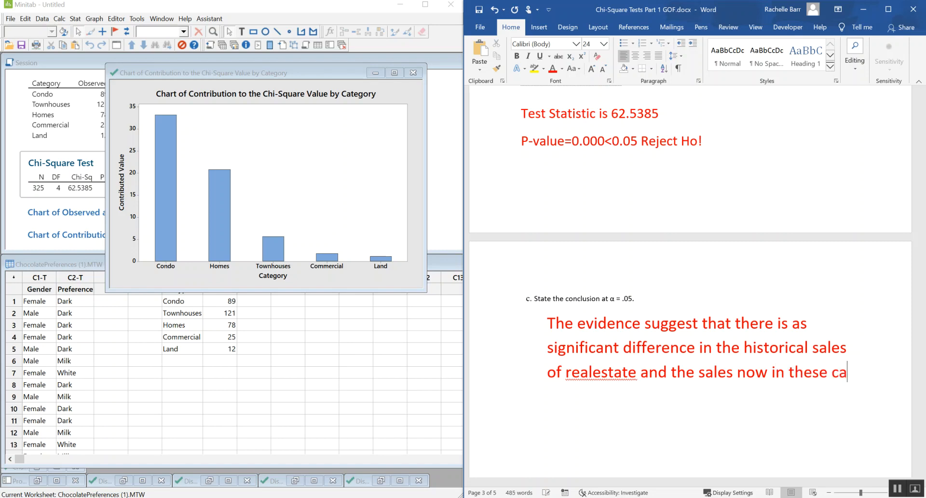
text(tegories, )
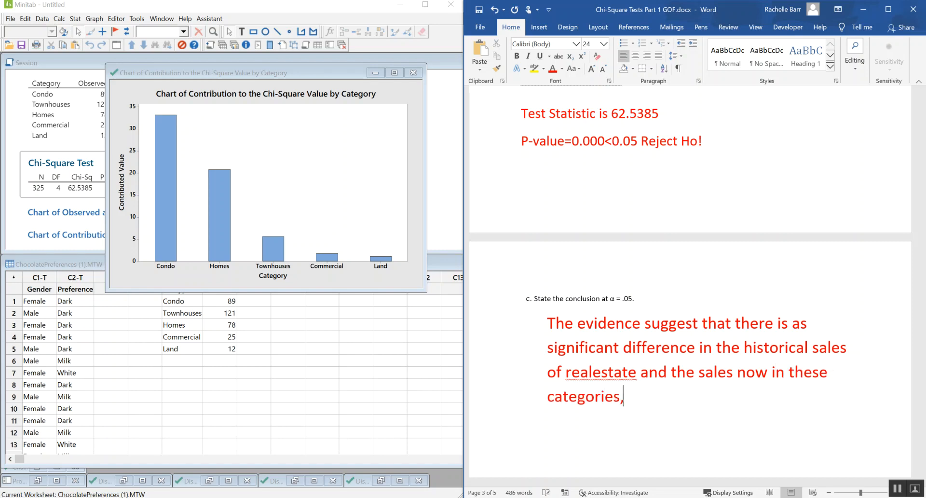
- Finish the conclusion with "with the biggest change in Condos and Homes."
text(with the )
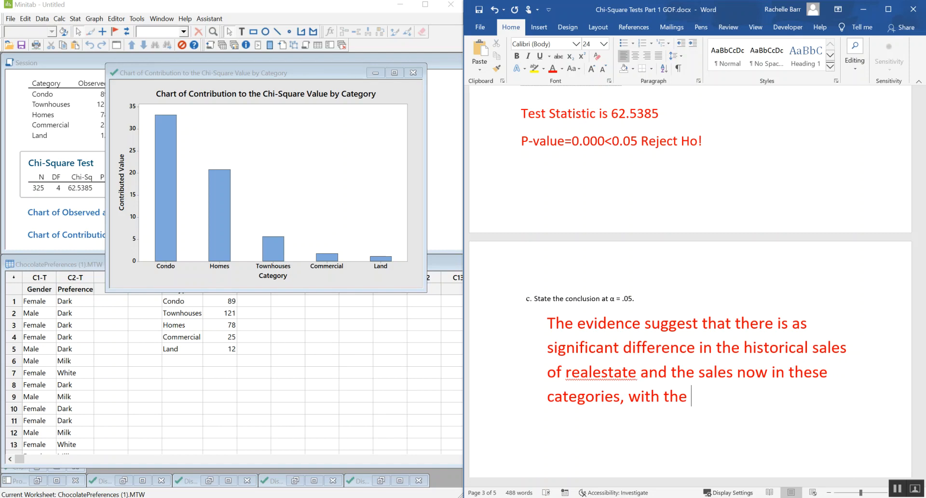
text(bid)
key(BackSpace)
text(ggest)
key(BackSpace)
text(t change in)
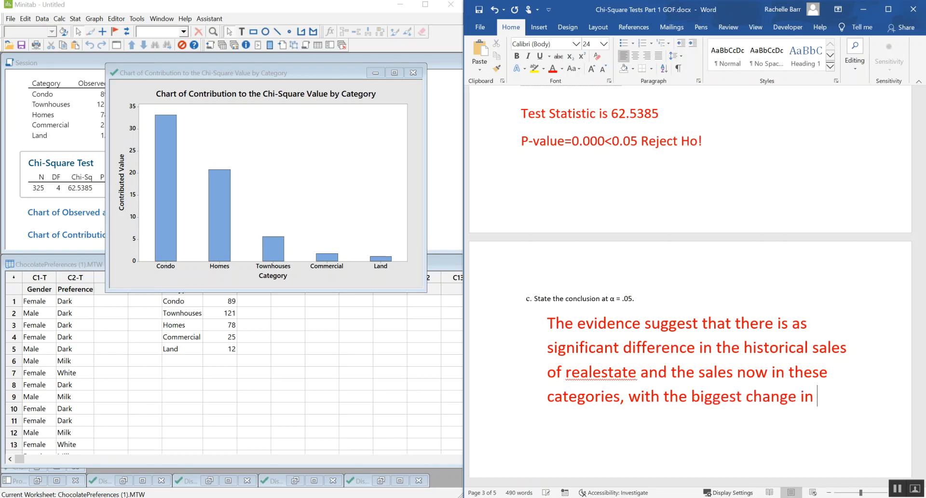
text( Condos and Homes.)
- Remove the surplus blank lines between the conclusion and the Equal proportions heading, leaving one empty line after the conclusion
scroll(790, 317, down, 1)
scroll(786, 318, down, 4)
click(803, 307)
key(Delete)
key(Delete)
key(Delete)
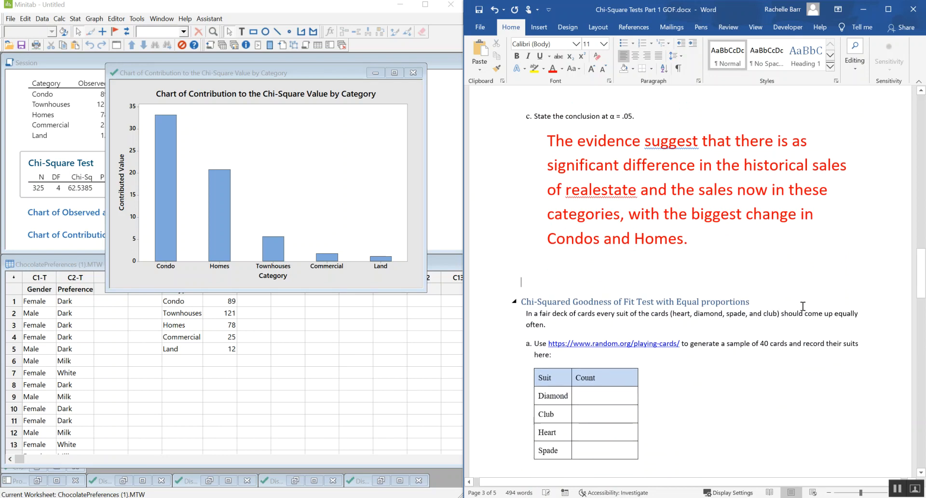
key(BackSpace)
key(Delete)
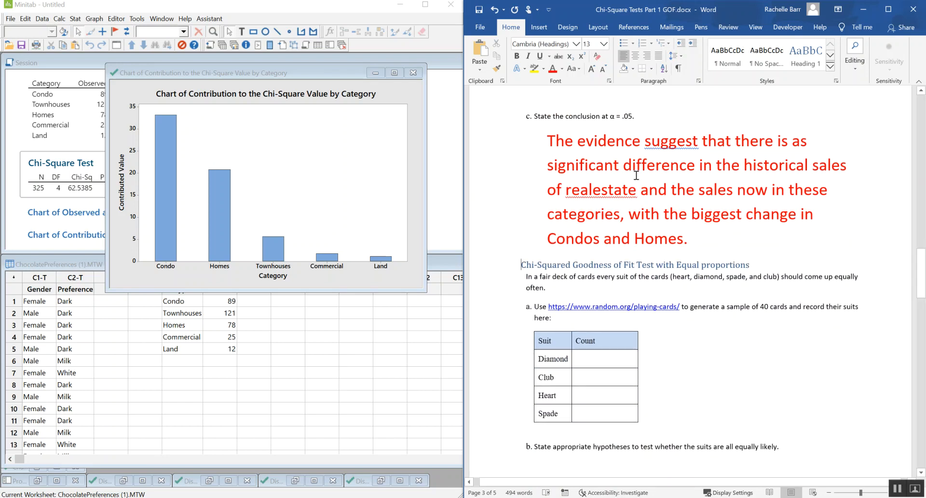
click(753, 230)
key(Return)
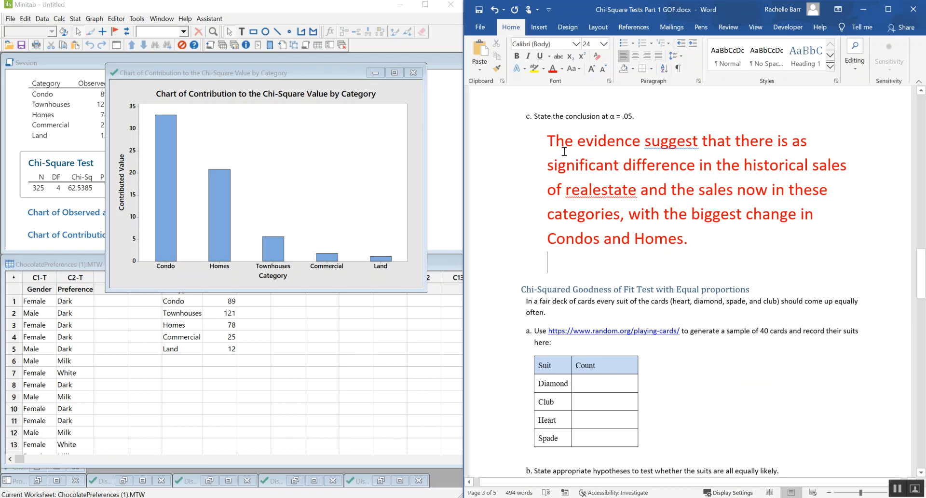
- Minimize the contribution chart in Minitab and open the random.org playing-cards link from question a of the card exercise in Word
click(374, 74)
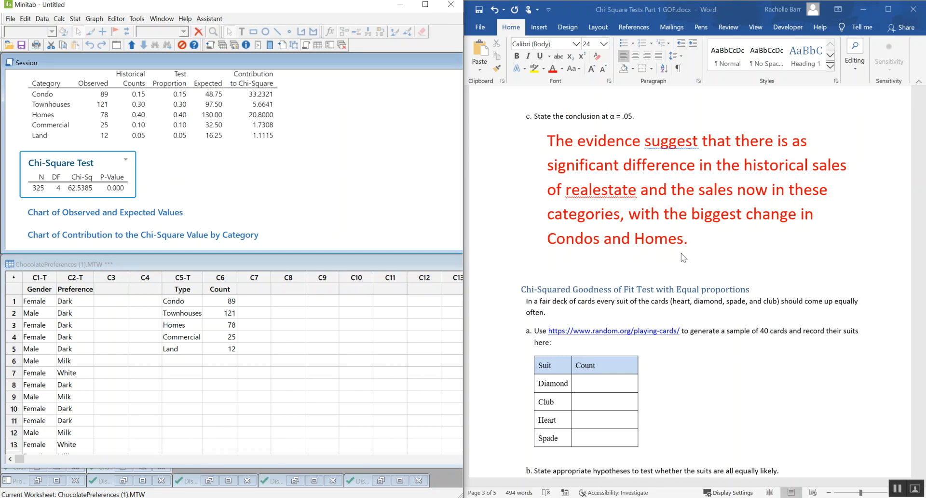
scroll(682, 260, down, 4)
scroll(695, 254, down, 2)
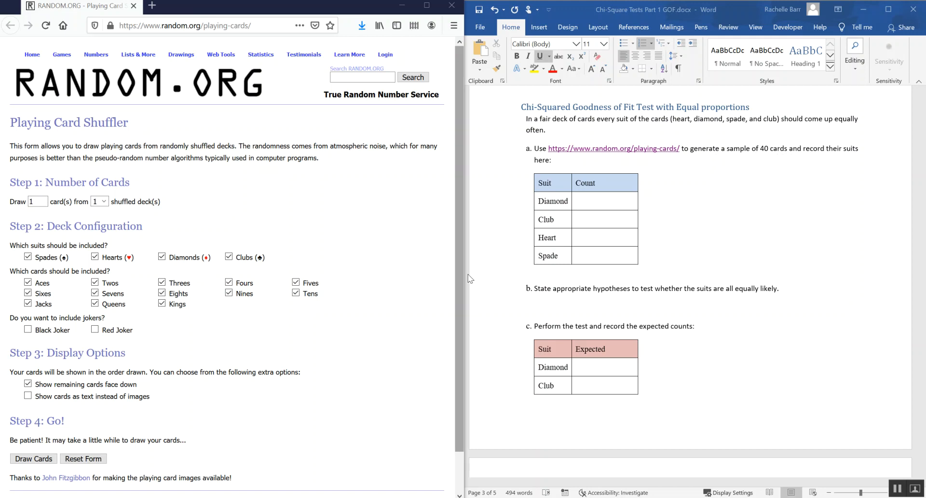
- On the Playing Card Shuffler page, set the draw to 40 cards from 1 shuffled deck and draw the cards
drag(38, 202, 30, 203)
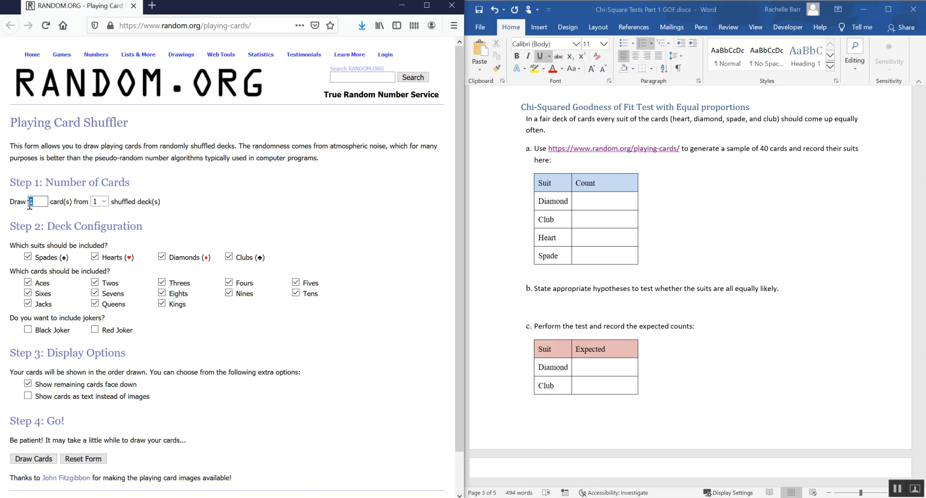
text(40)
click(229, 256)
scroll(229, 256, down, 2)
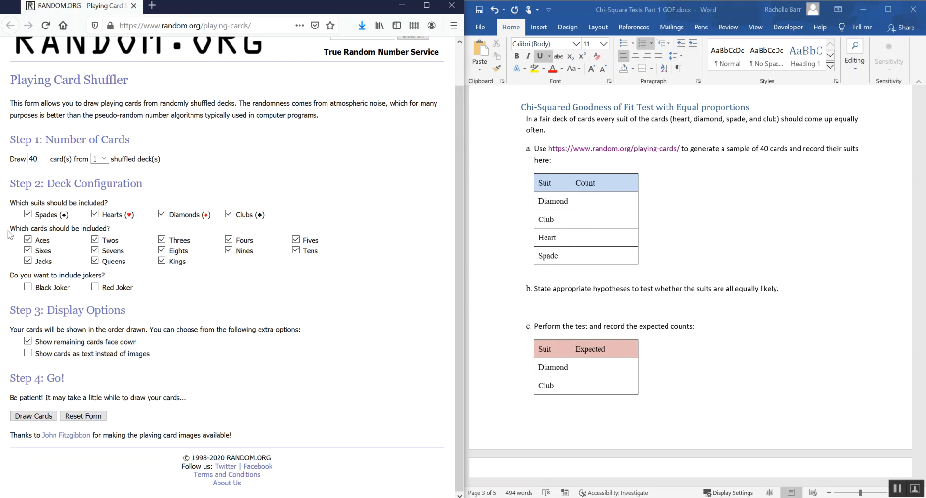
scroll(341, 293, up, 2)
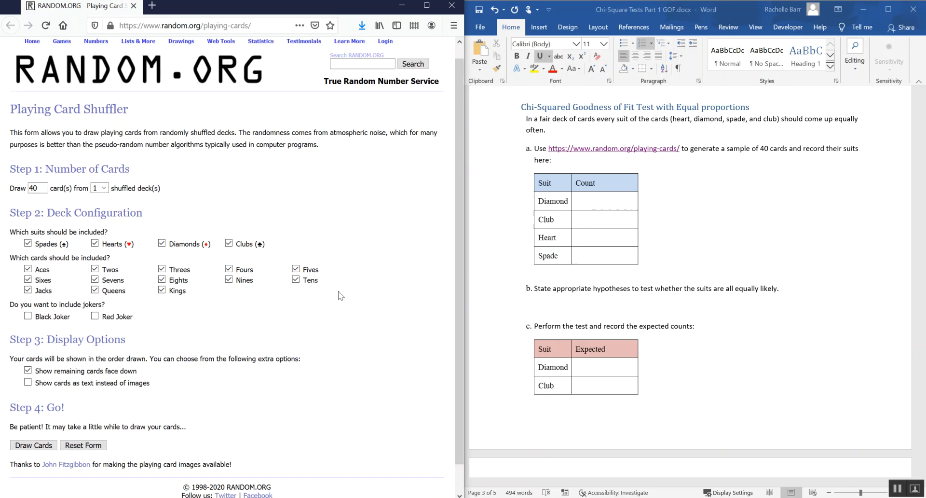
scroll(357, 290, down, 2)
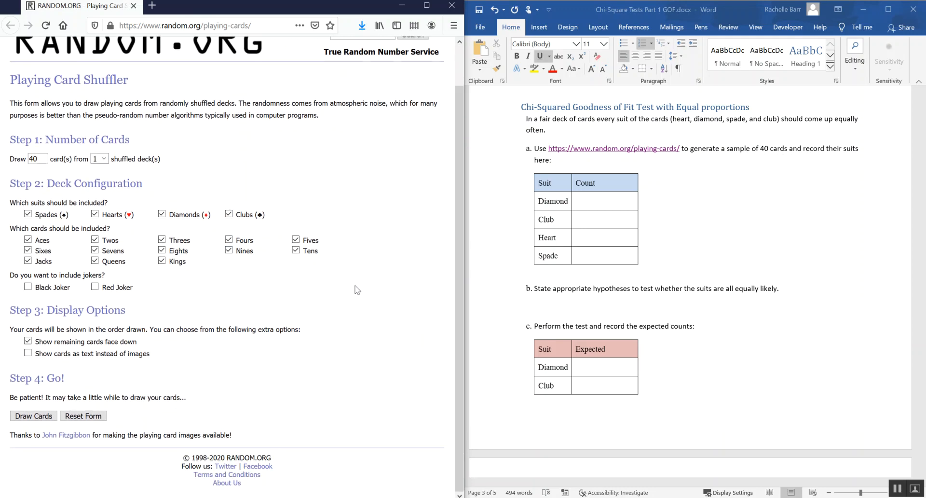
click(33, 417)
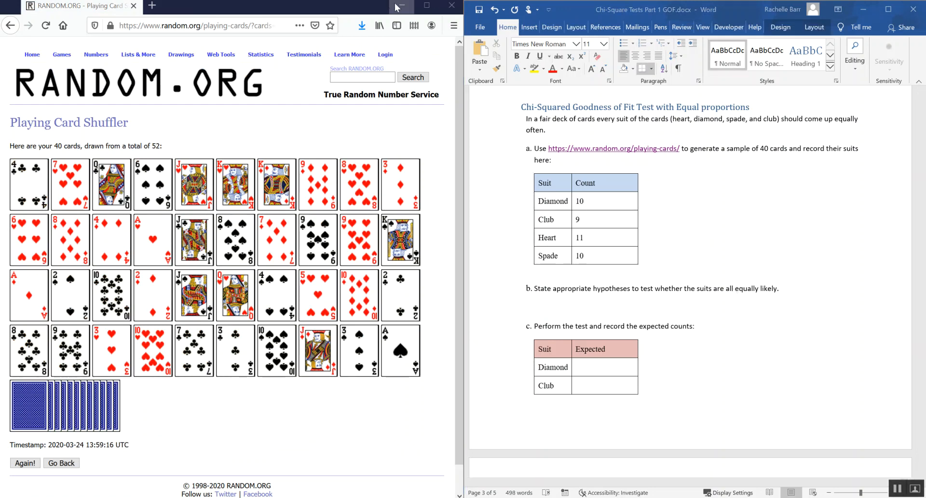
- Minimize the browser and, in Word, set the answer line below question b to 20 point red text
click(398, 6)
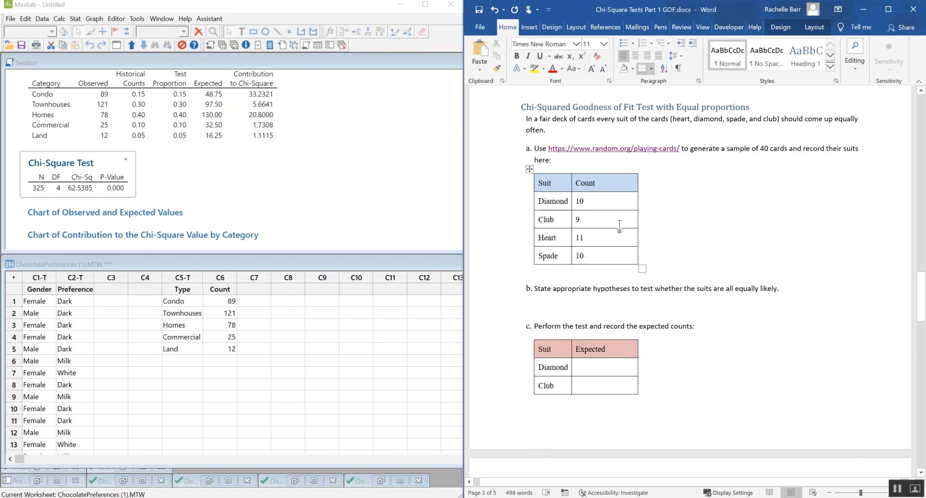
click(569, 301)
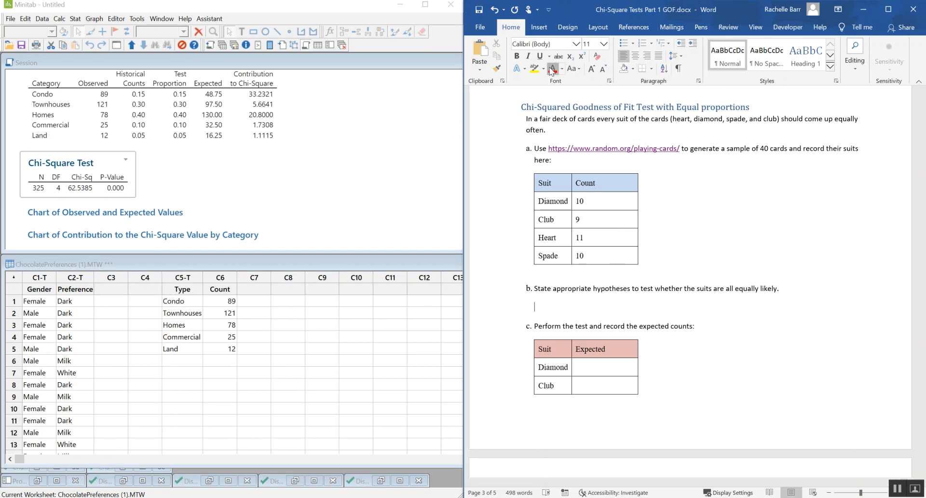
click(591, 69)
click(590, 69)
click(591, 69)
click(590, 69)
click(591, 69)
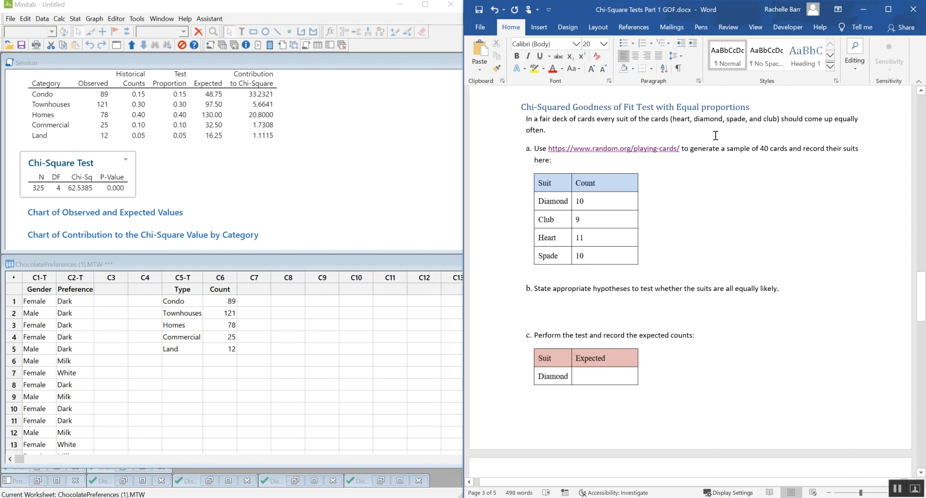
- Write the null hypothesis "Ho: The proportion of each suit is all the same at 25%." under question b
text(Ho)
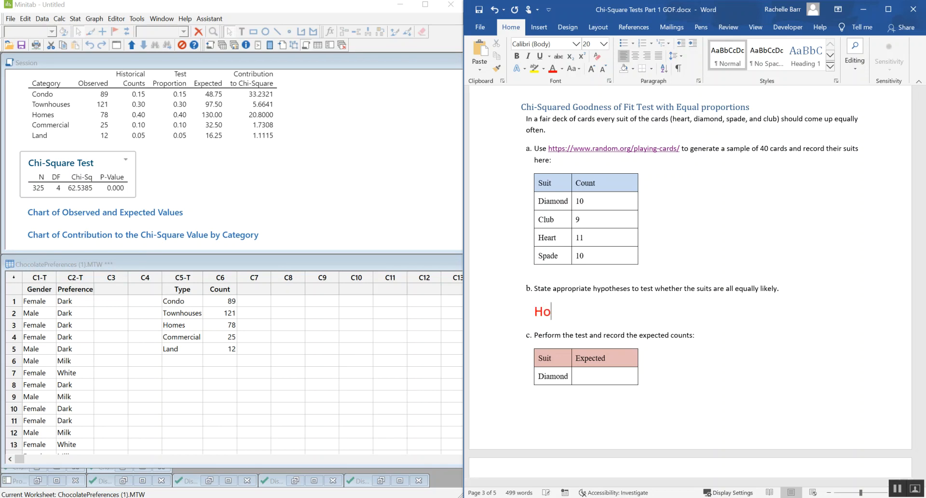
text(: the)
key(BackSpace)
key(BackSpace)
key(BackSpace)
key(BackSpace)
text(The propo)
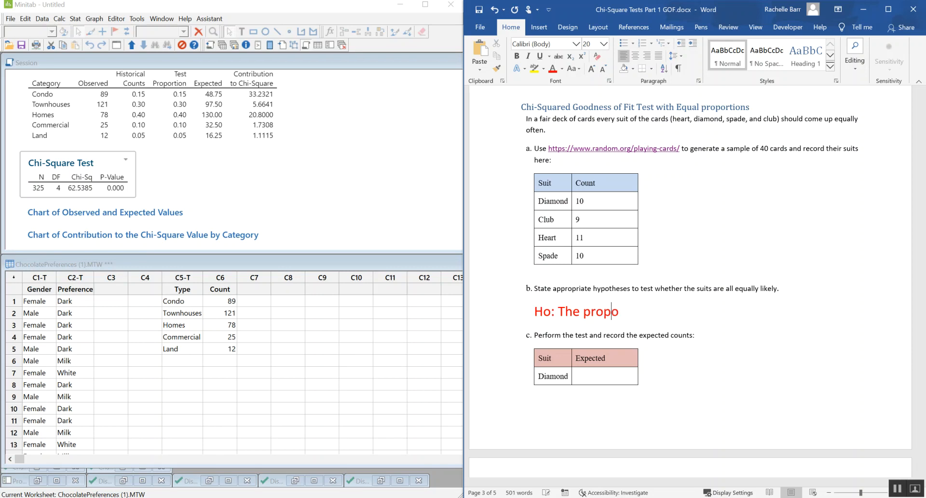
text(rtion of each)
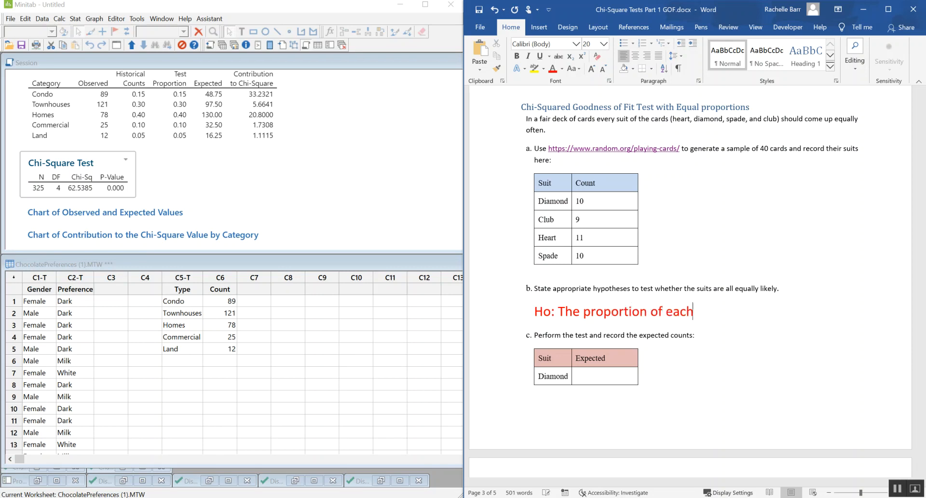
text( suit is all)
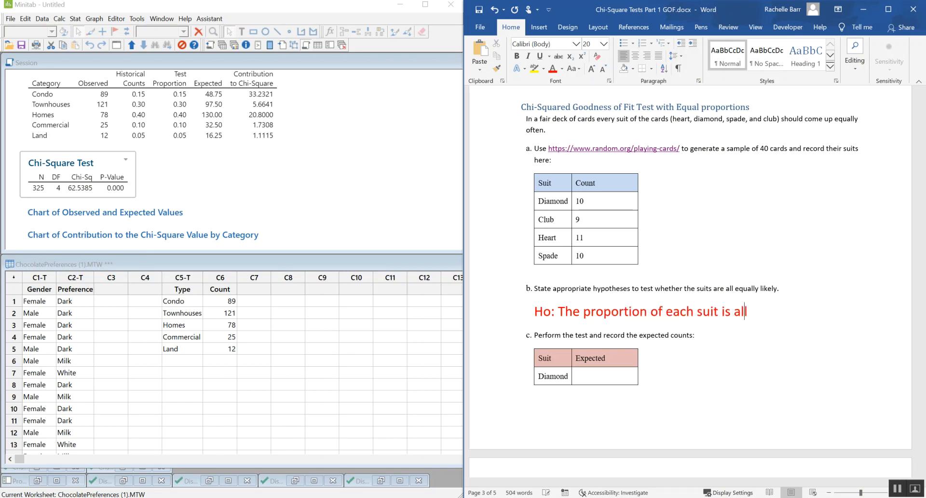
text( the same at )
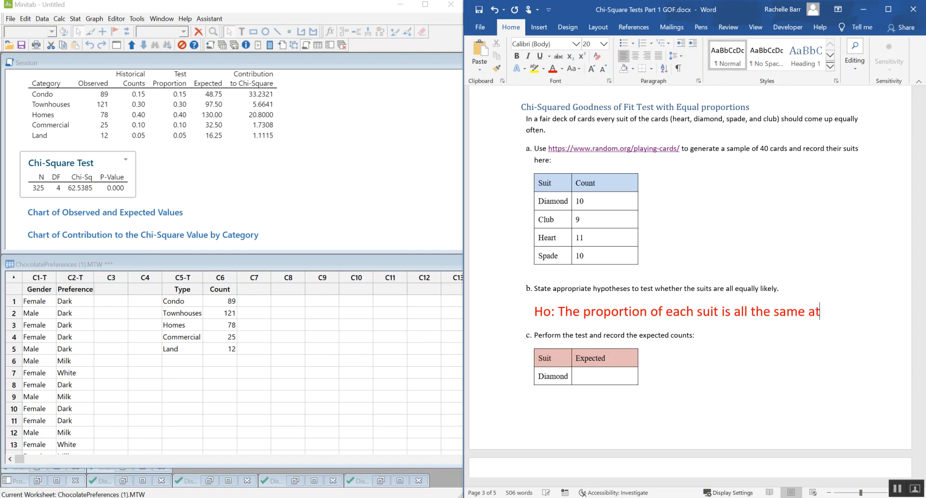
text(25%.)
- Start a second null hypothesis line with "Ho: p_spades=p_clubs+p_diamonds="
key(Return)
text(Ha)
key(BackSpace)
text(o: )
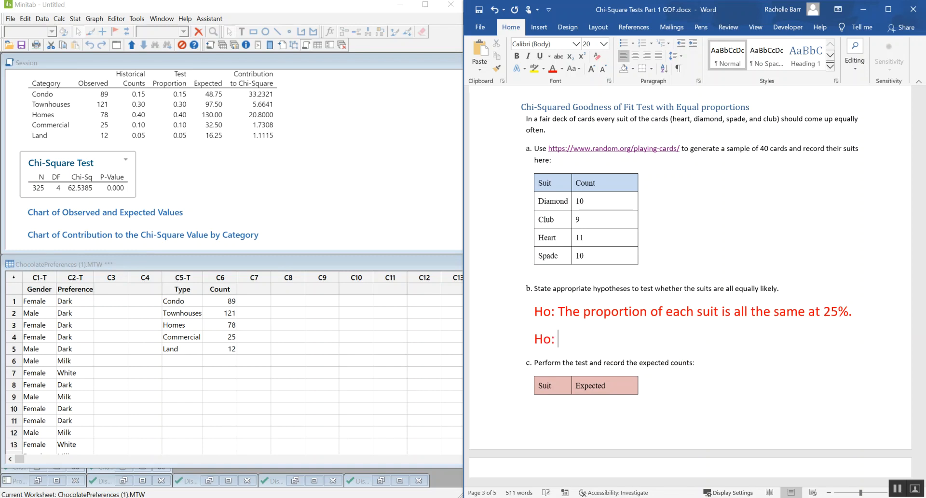
text(p_spac)
text(es)
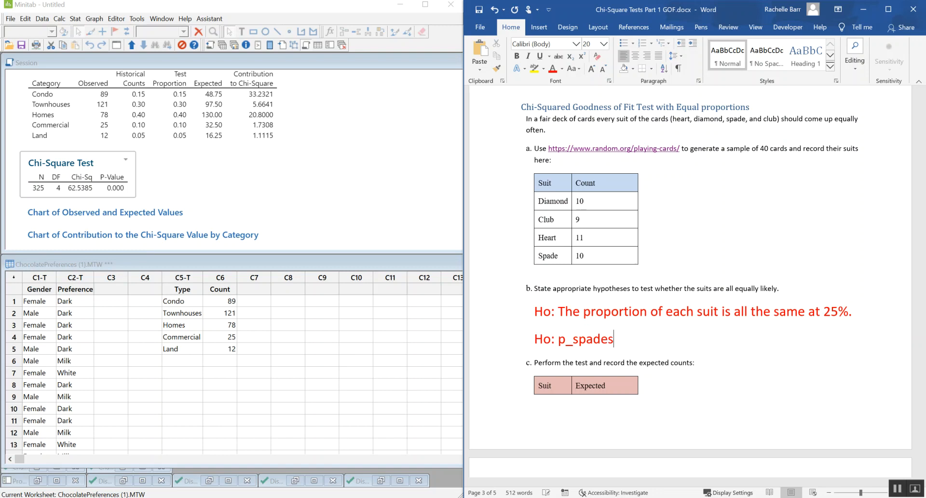
text(=p_clubs+p_diaom)
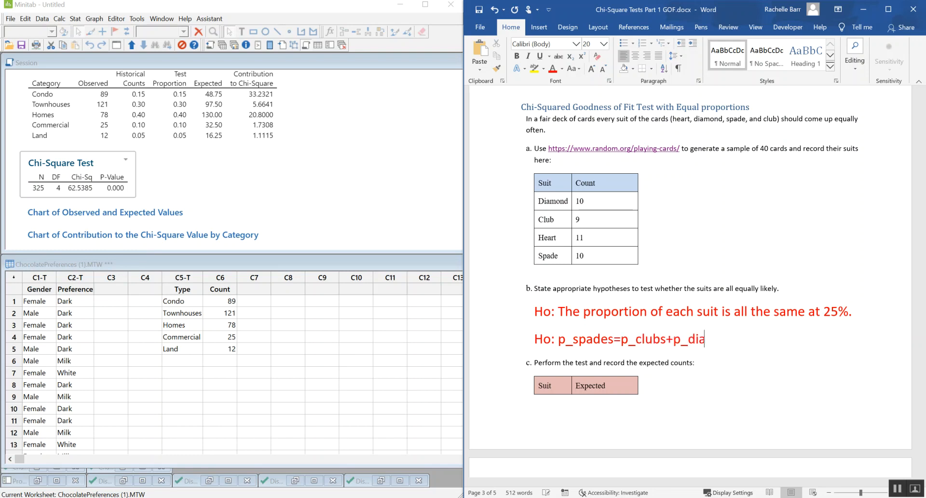
key(BackSpace)
key(BackSpace)
text(monds=)
- Replace the plus sign after p_clubs with an equals sign and complete the line with "p_hearts=0.25"
key(BackSpace)
text(=)
key(Right)
key(Right)
key(Right)
key(Right)
key(Right)
text(p_heardt)
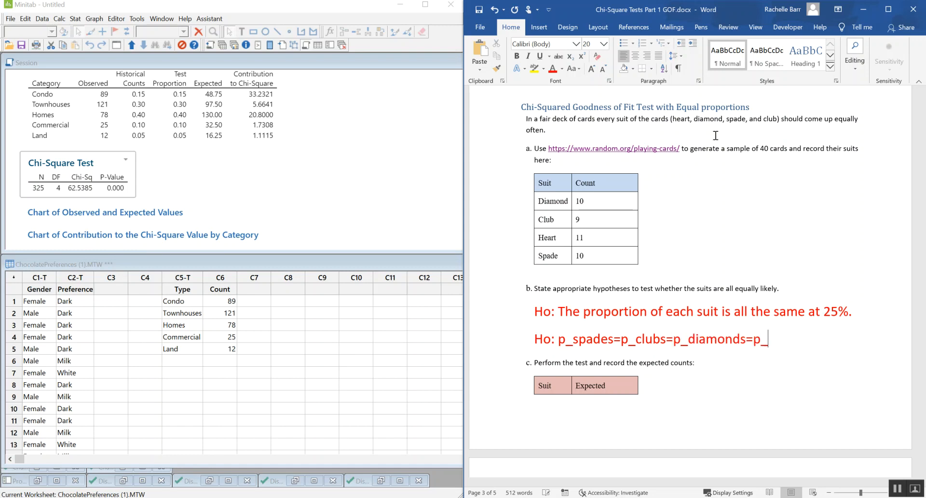
key(BackSpace)
key(BackSpace)
text(ts=0.25)
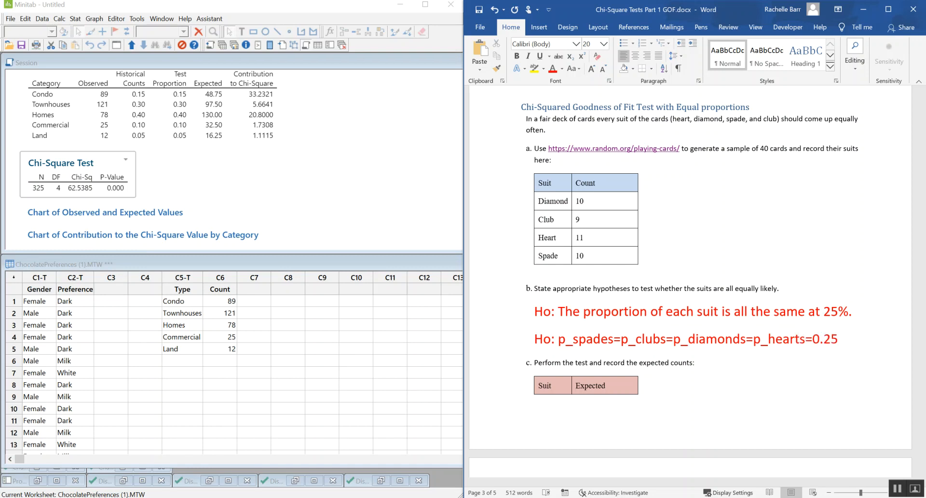
- Add the alternative hypothesis "Ha: At least one suit of the cards is different" on a new line
key(Return)
text(H)
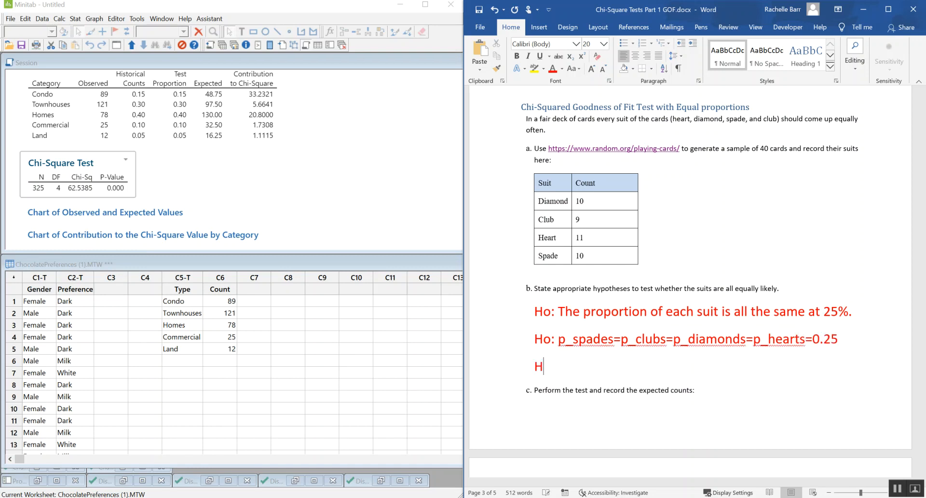
text(a: At least one su)
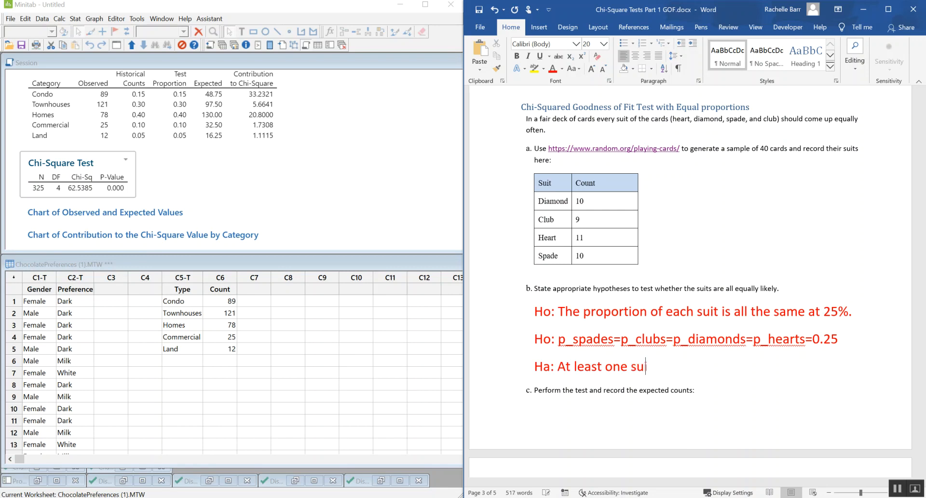
text(it of the card)
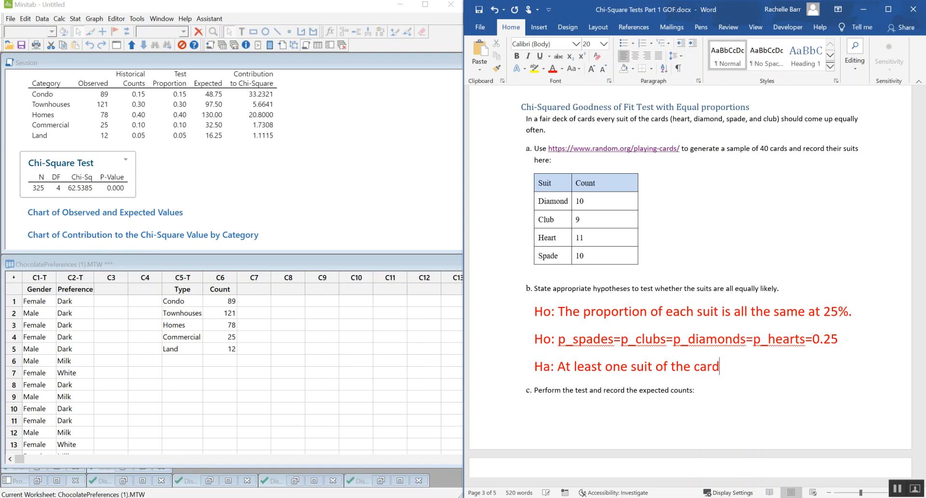
text(s is different)
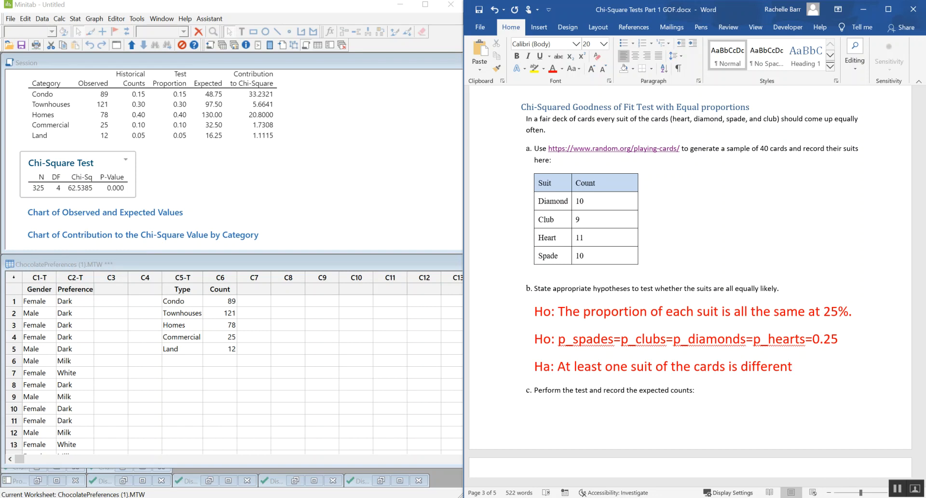
- Replace the word "different" at the end of the alternative hypothesis with "not equally proportionate."
key(BackSpace)
key(BackSpace)
key(BackSpace)
key(BackSpace)
key(BackSpace)
key(BackSpace)
key(BackSpace)
key(BackSpace)
key(BackSpace)
text(not equally )
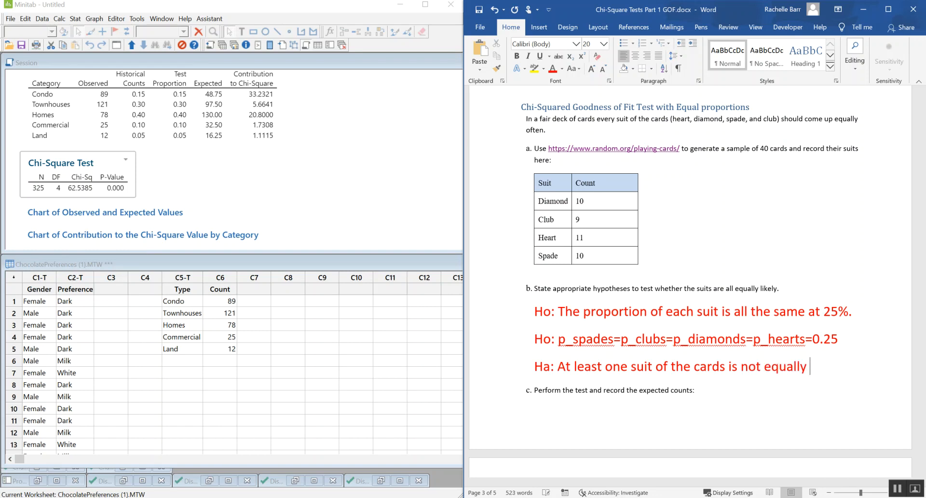
text(proportionate.)
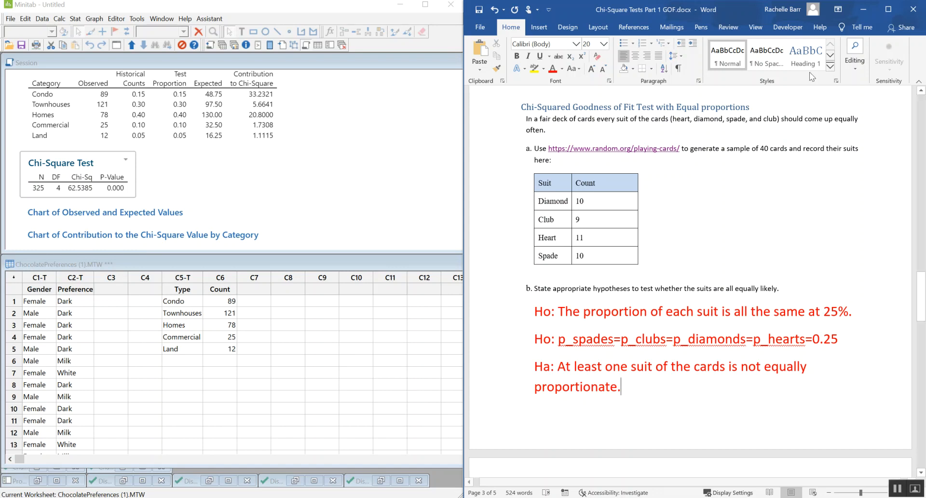
- Enter an expected count of 10 for Diamond, Club, Heart and Spade in the table under question c
scroll(664, 251, down, 3)
scroll(669, 256, up, 2)
scroll(627, 288, down, 2)
click(545, 377)
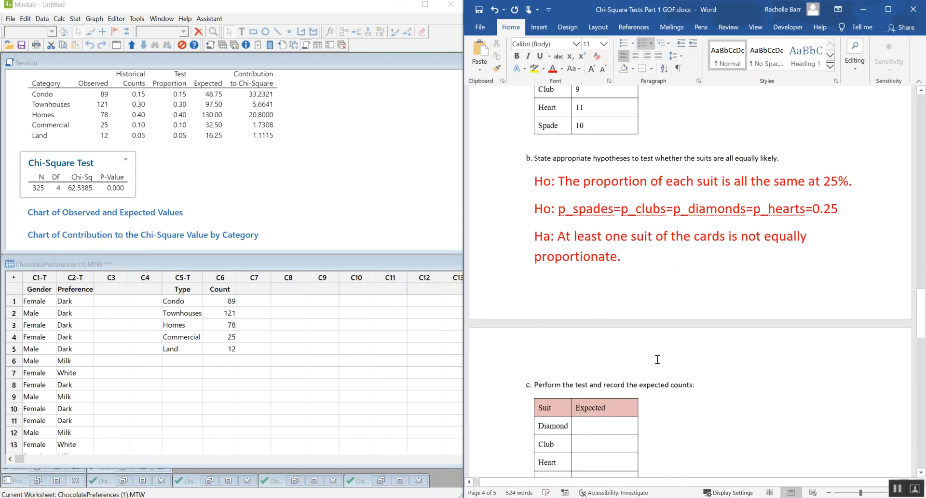
scroll(662, 344, up, 3)
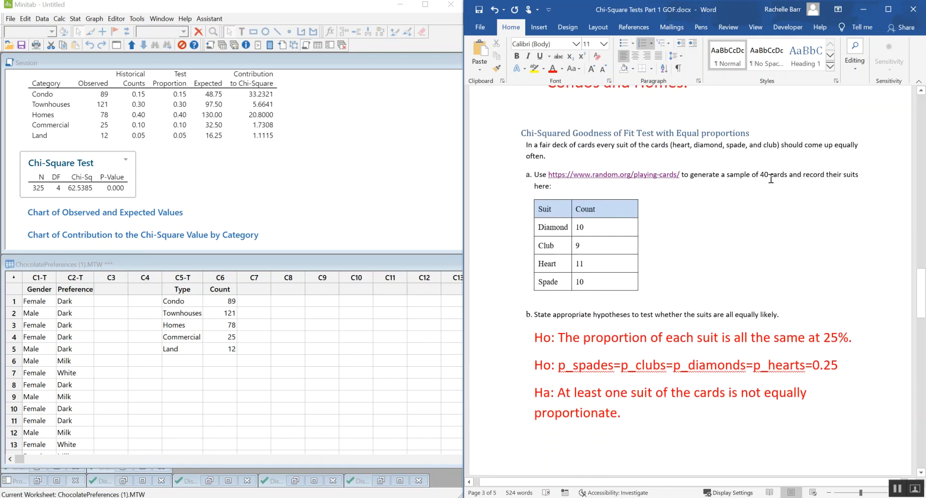
scroll(791, 267, down, 4)
scroll(854, 309, down, 2)
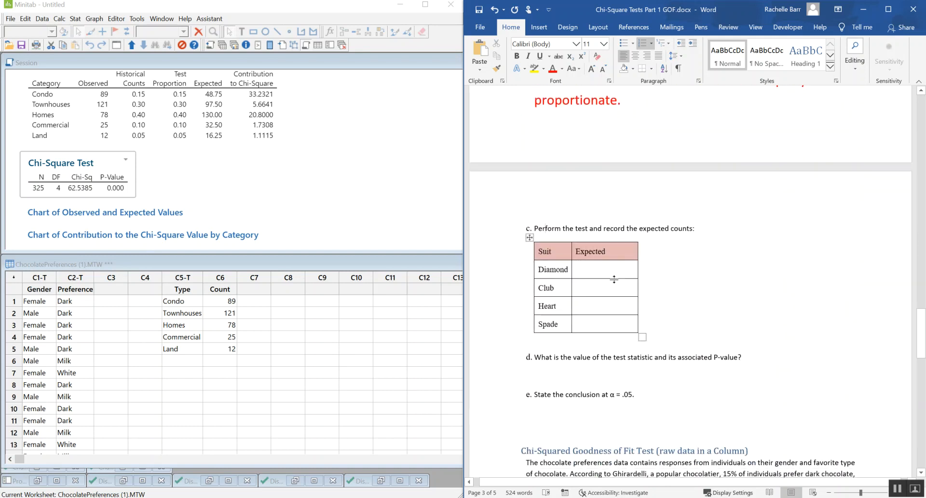
click(602, 268)
text(1010)
key(Down)
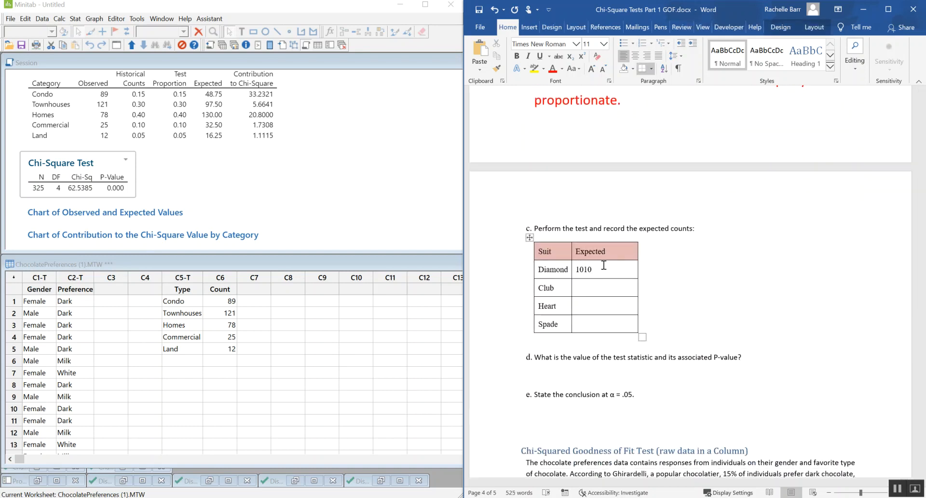
key(BackSpace)
key(BackSpace)
text(10)
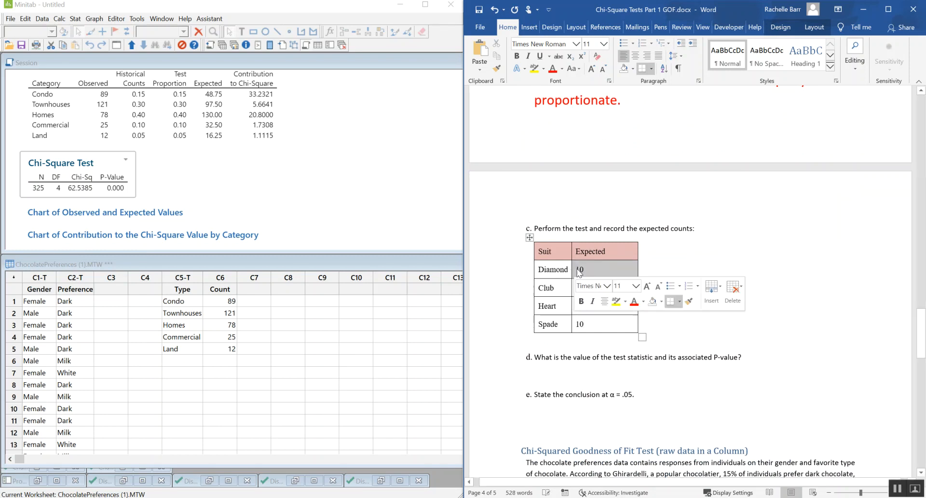
- Format the four expected counts in red at font size 16
drag(578, 270, 613, 322)
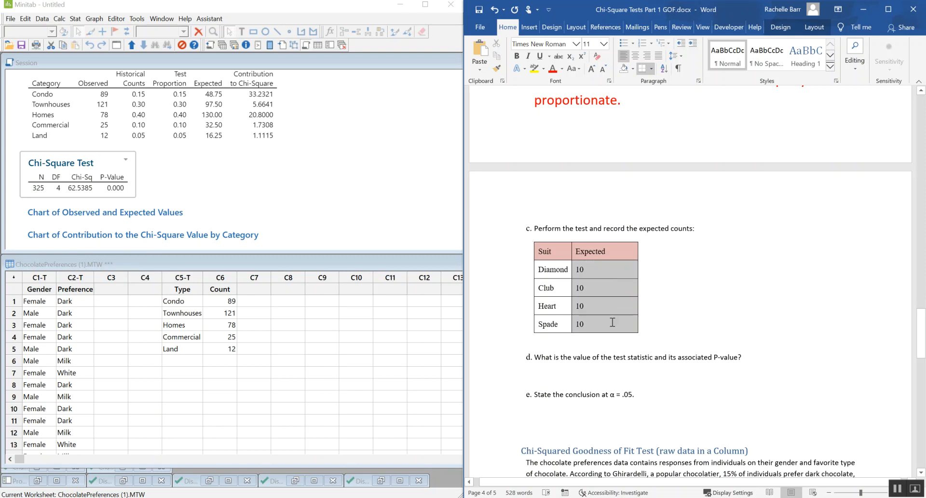
click(555, 72)
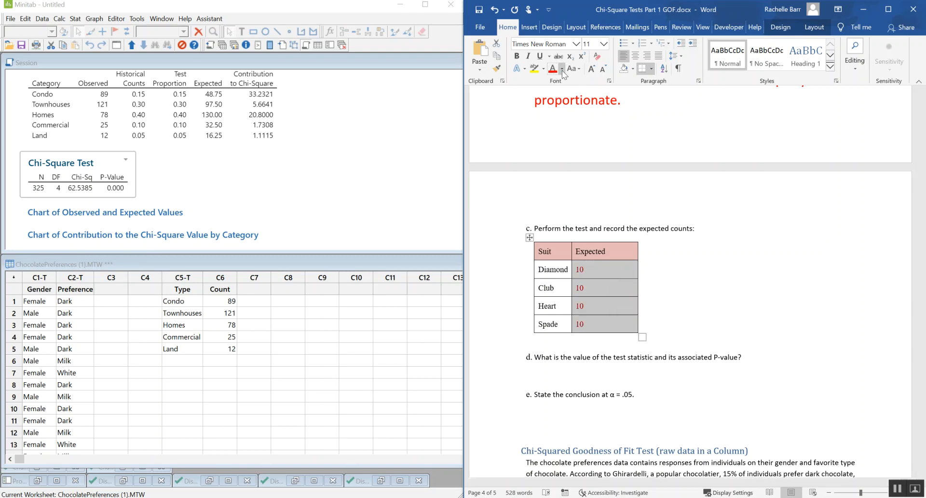
click(591, 69)
click(592, 68)
click(591, 68)
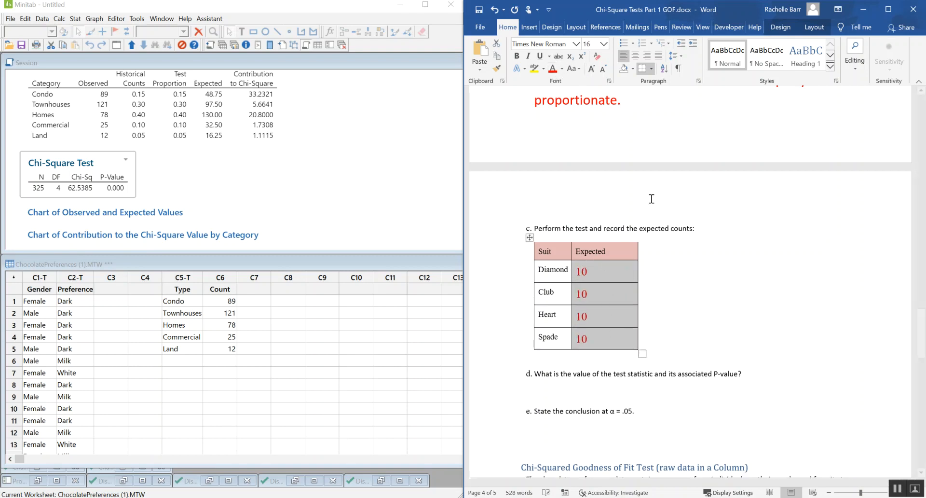
- Switch to Minitab and name worksheet column C8 "suit" and column C9 "number of cards"
click(634, 392)
scroll(680, 393, down, 3)
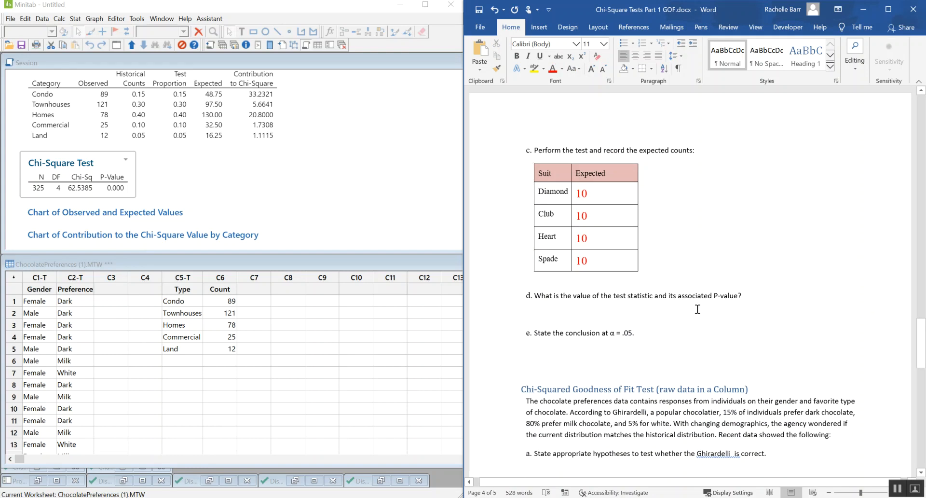
scroll(699, 311, up, 6)
scroll(701, 311, up, 7)
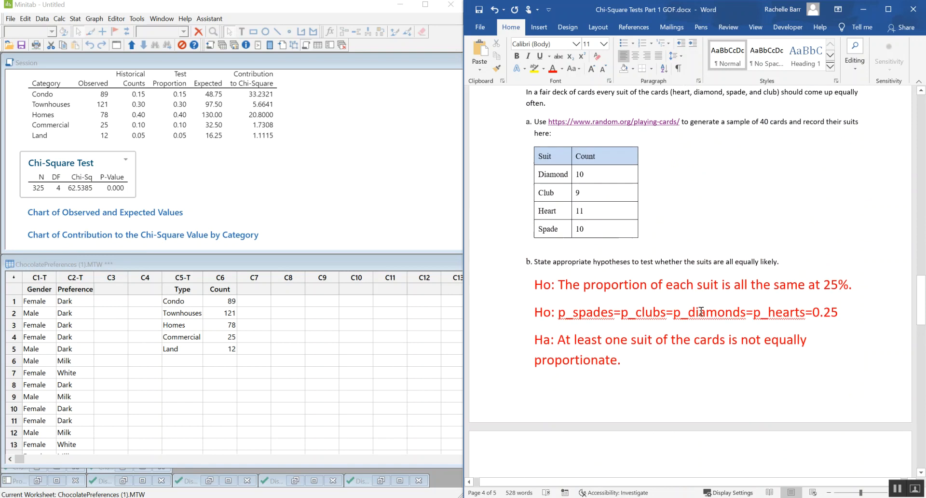
click(298, 290)
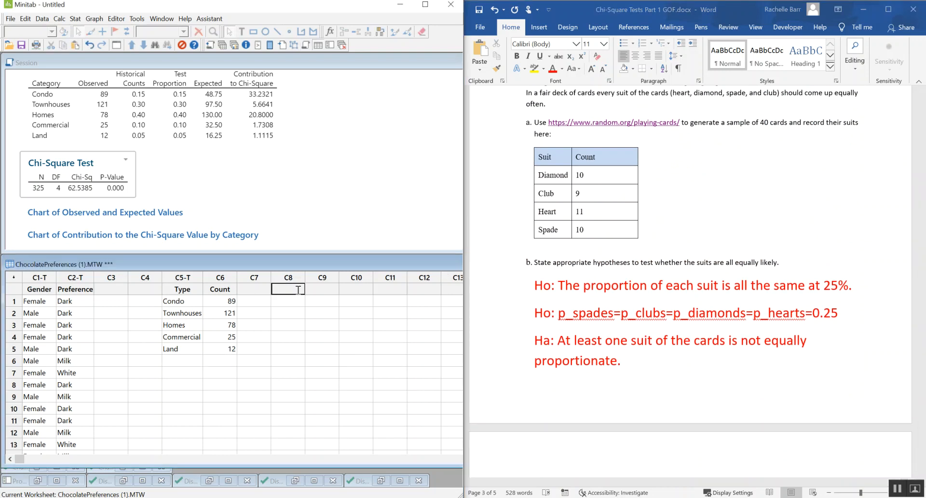
key(Tab)
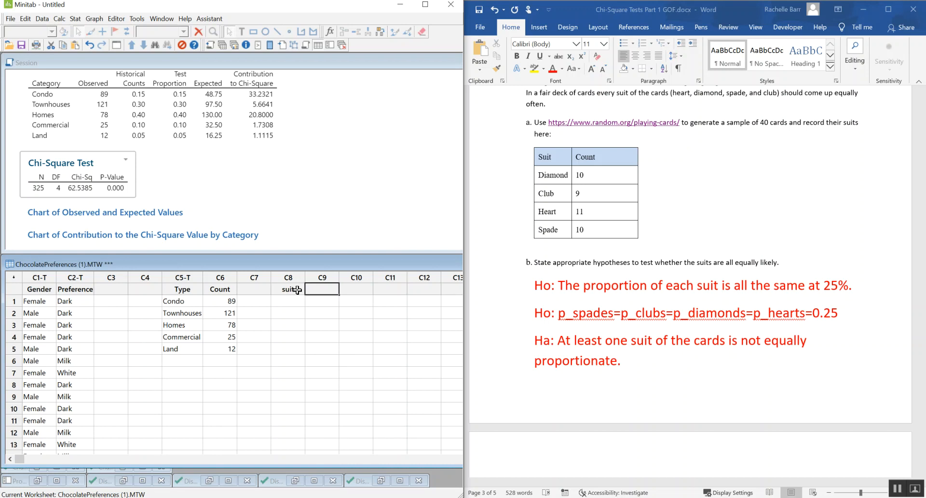
text(C)
key(BackSpace)
key(BackSpace)
text(number of cards)
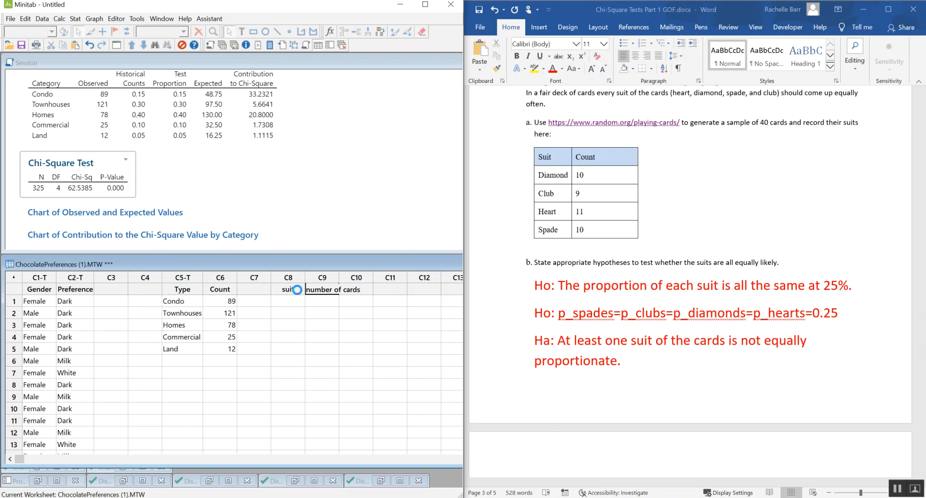
key(Return)
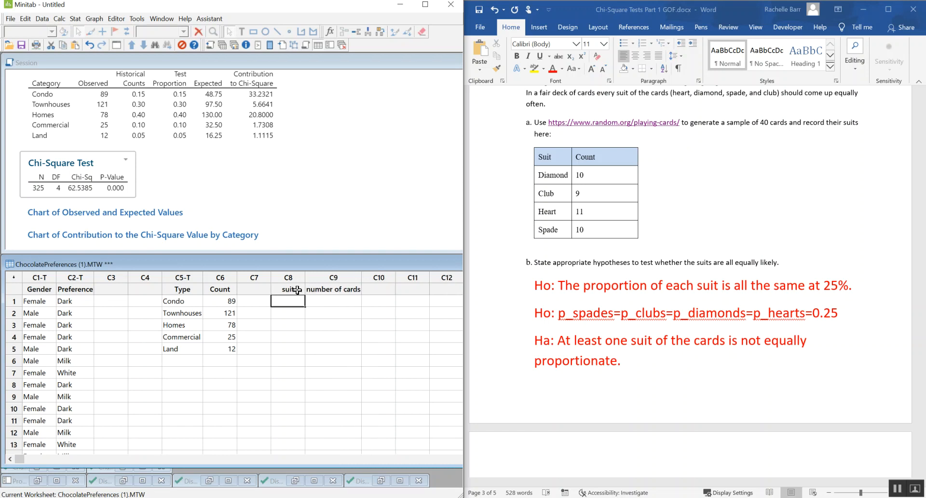
- List Diamond, Club, Heart and Spade in rows 1 to 4 of the suit column
text(Diamond)
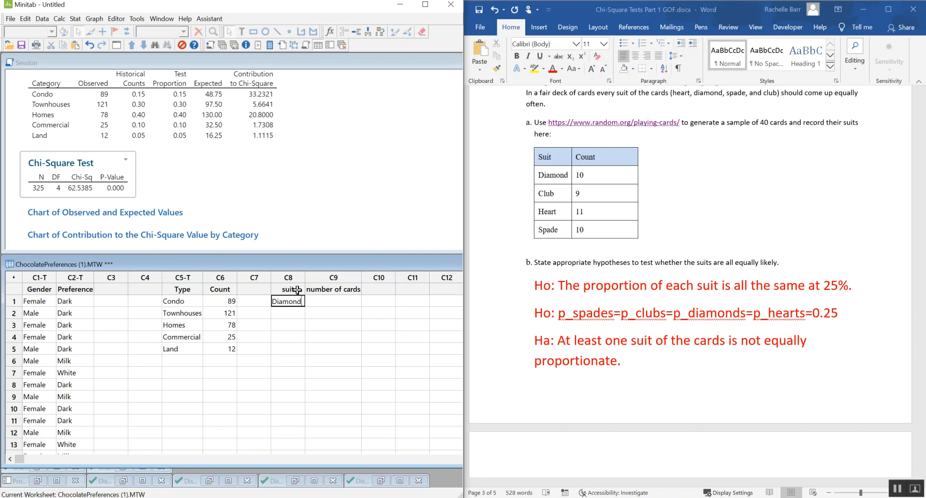
key(Return)
text(Club)
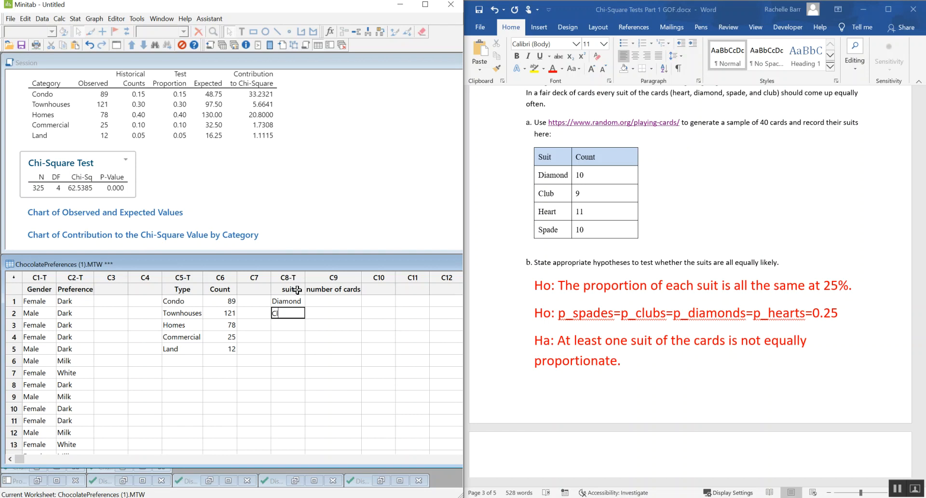
key(Return)
text(Heart Space)
key(BackSpace)
key(BackSpace)
text(de)
key(Right)
key(Left)
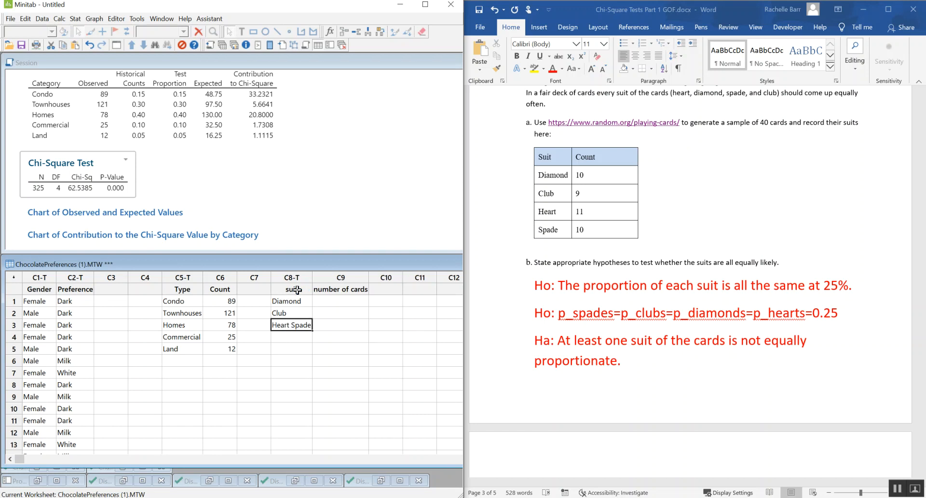
text(Heart)
key(Return)
text(Spac)
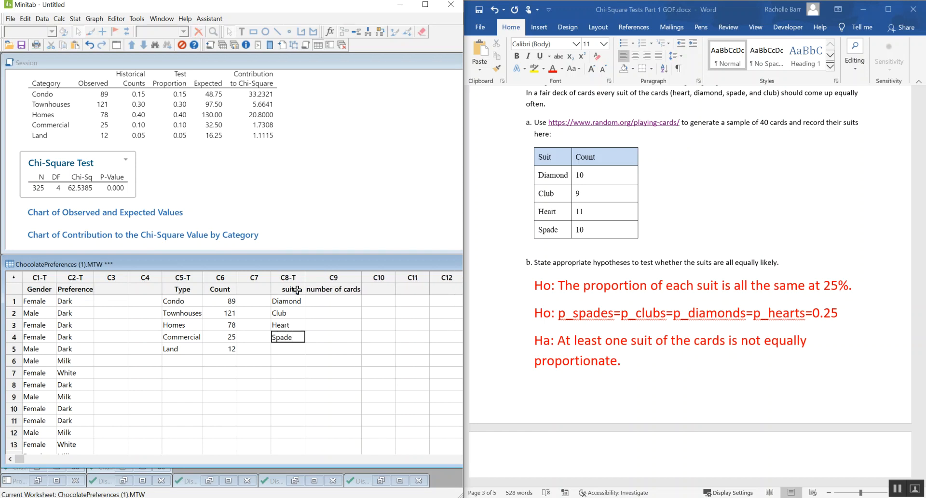
- Enter the counts 10, 9, 11 and 10 in rows 1 to 4 of the number of cards column
key(Right)
key(Up)
key(Up)
key(Up)
text(10)
key(Return)
text(9)
key(Return)
text(11)
key(Return)
text(1)
key(Return)
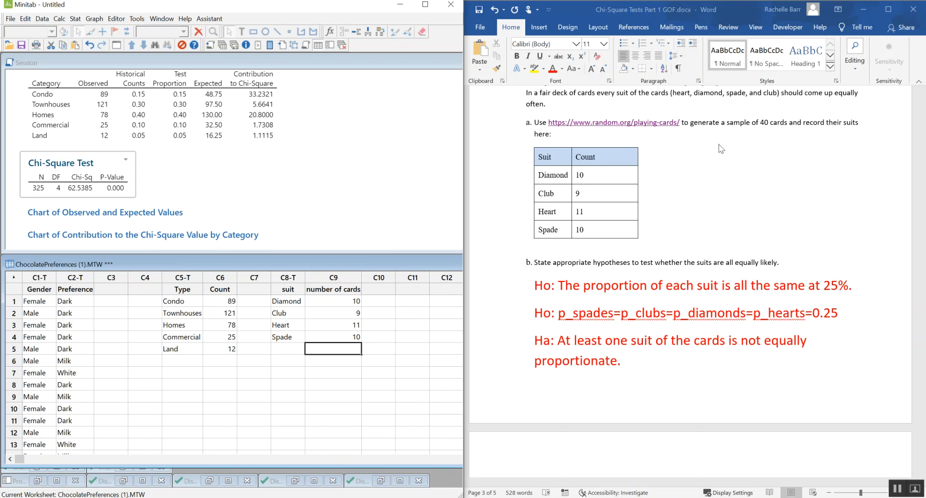
- Set up a one-variable Chi-Square Goodness-of-Fit Test with 'number of cards' as observed counts and suit as category names
scroll(717, 237, down, 8)
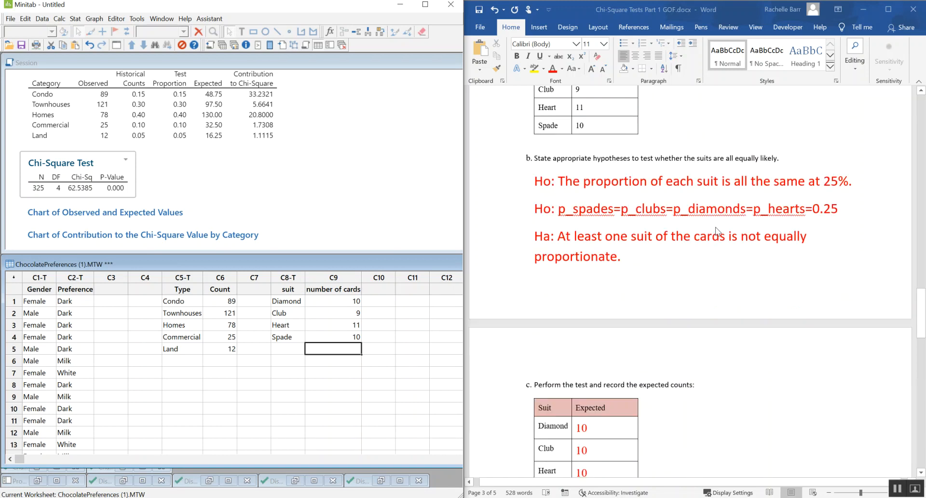
scroll(724, 237, down, 2)
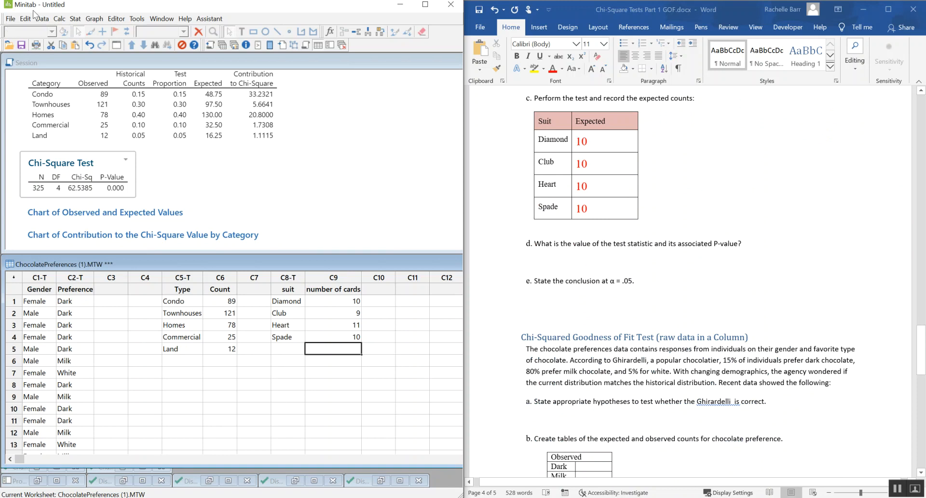
click(75, 20)
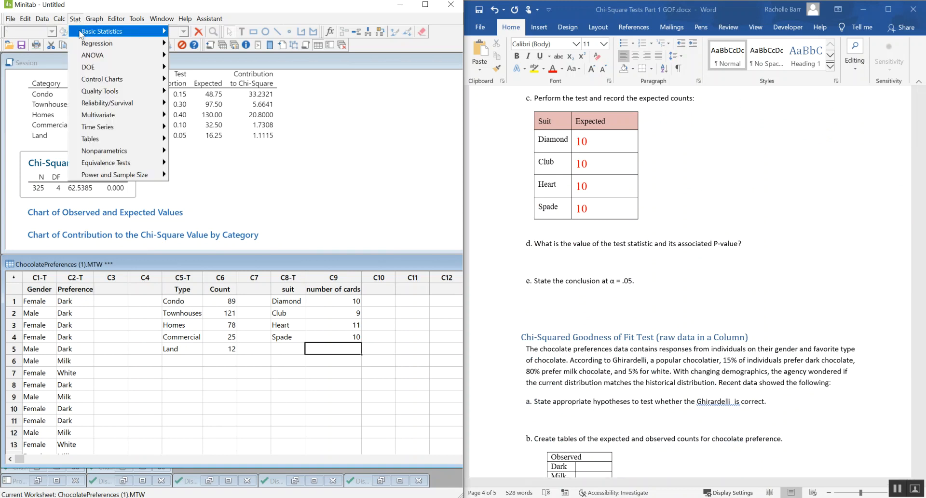
mouse_move(109, 144)
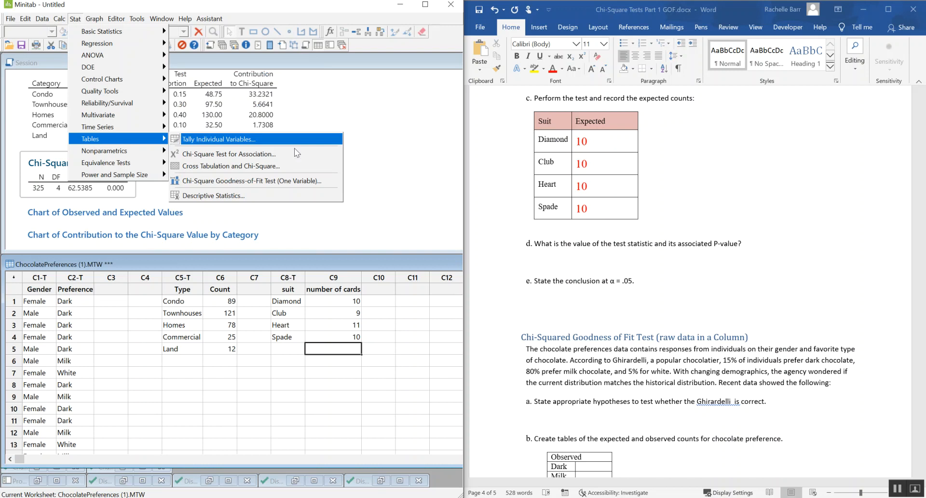
click(324, 183)
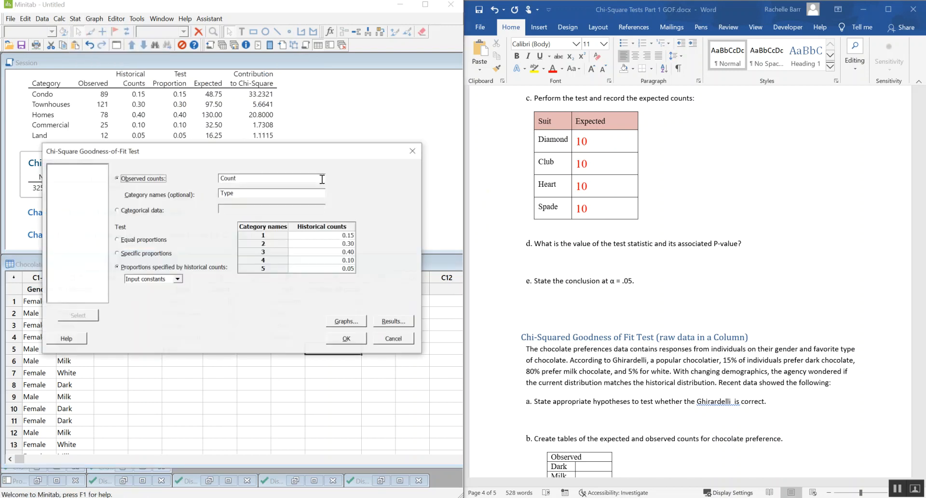
drag(299, 151, 299, 95)
click(255, 121)
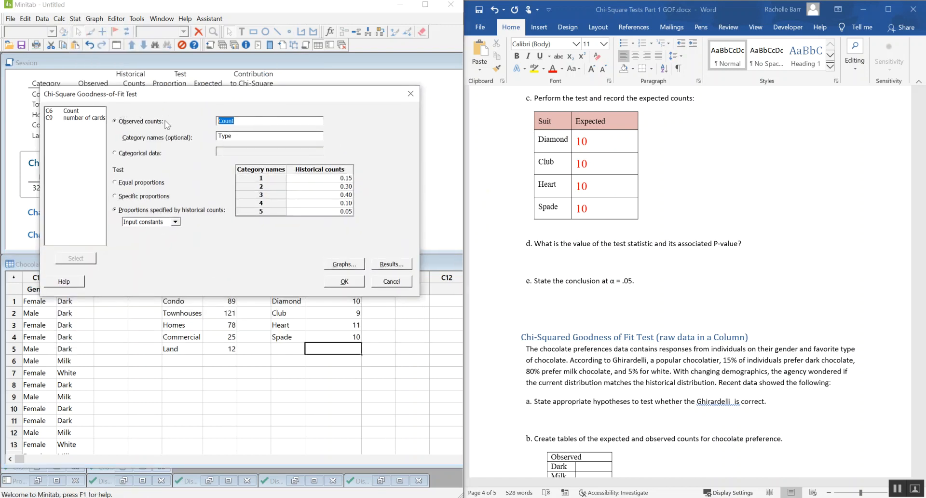
double_click(87, 117)
click(83, 145)
double_click(81, 139)
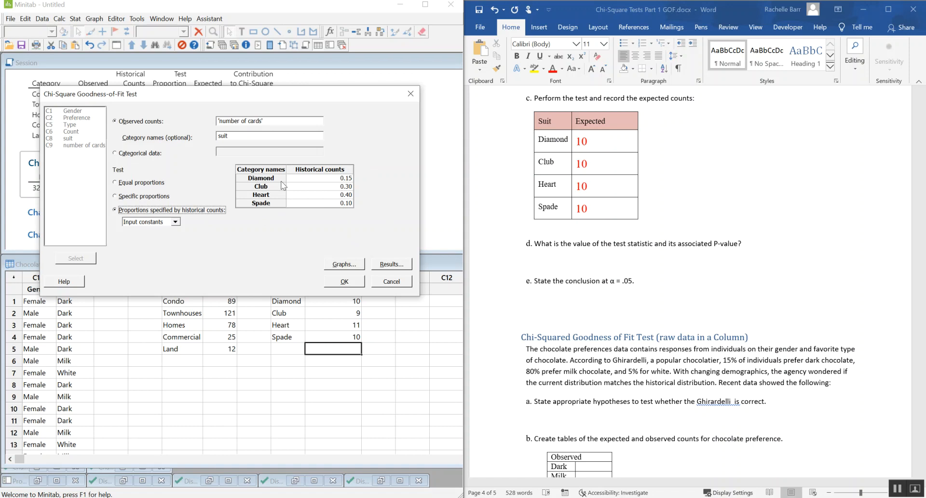
- Run the goodness-of-fit test with equal proportions and bring the session output in front of the charts
click(122, 185)
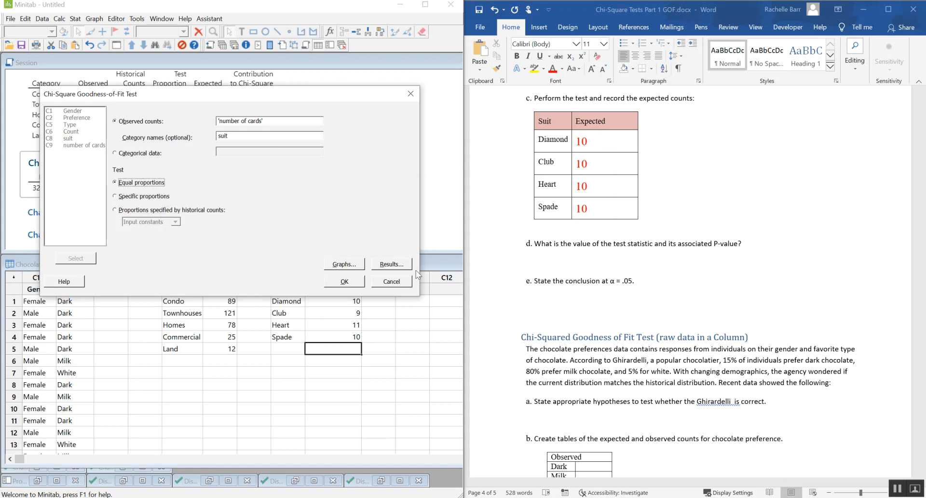
click(346, 282)
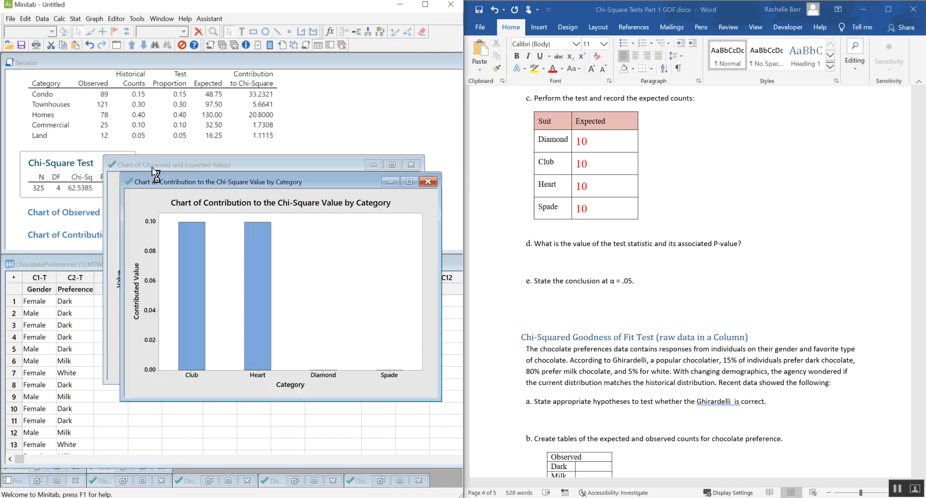
drag(257, 186, 244, 217)
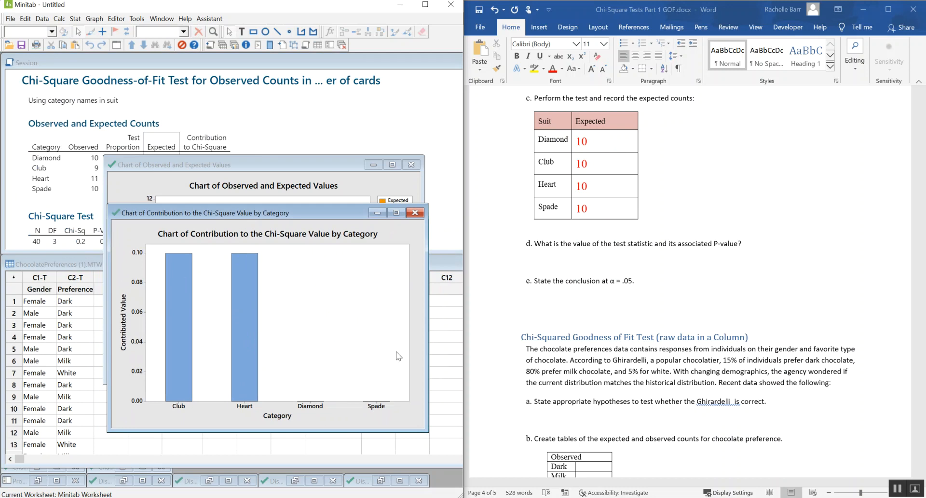
click(343, 114)
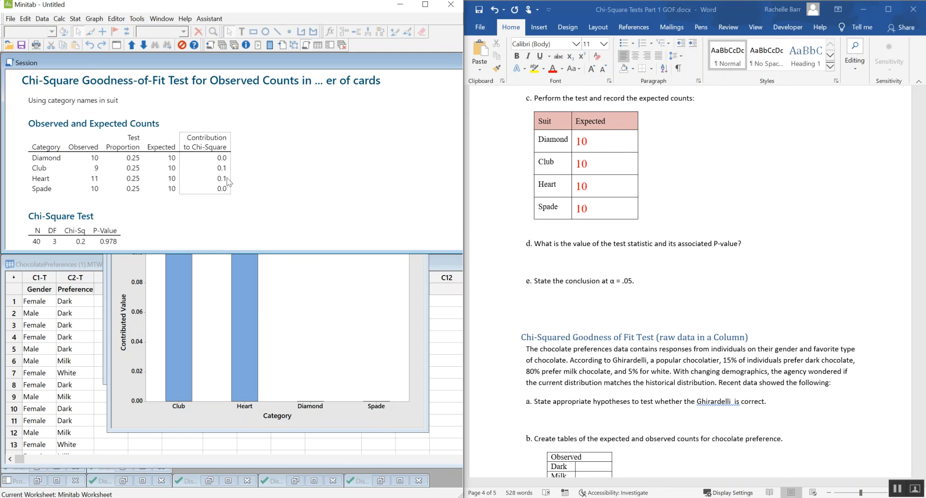
- Copy the Chi-Square Test results table from the Minitab session and paste it under question d in the Word worksheet
right_click(27, 214)
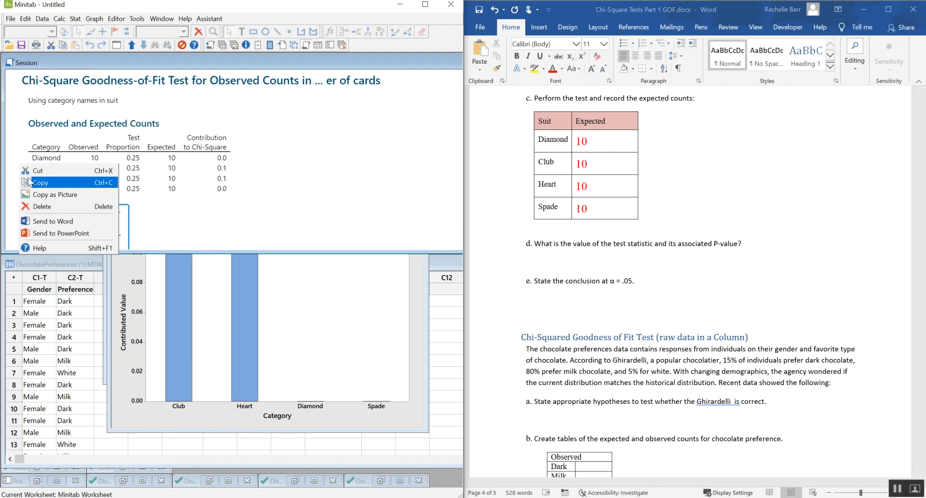
click(38, 183)
click(546, 259)
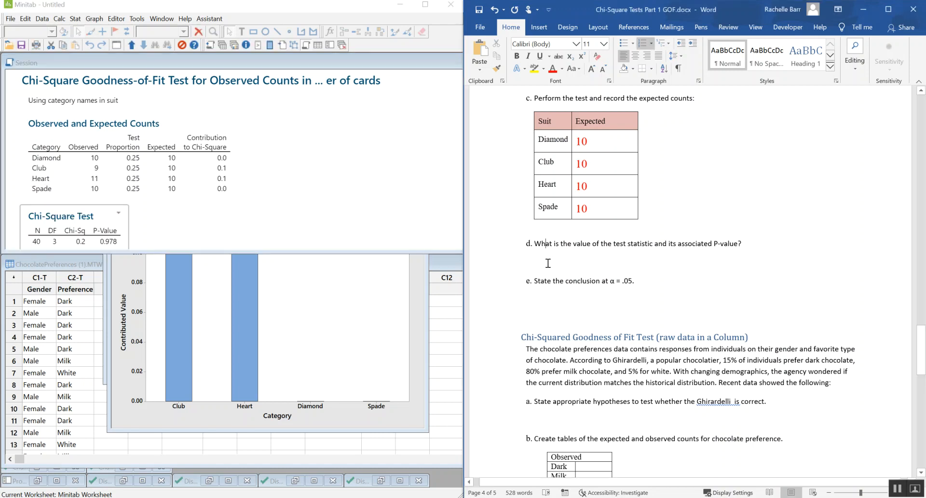
right_click(546, 261)
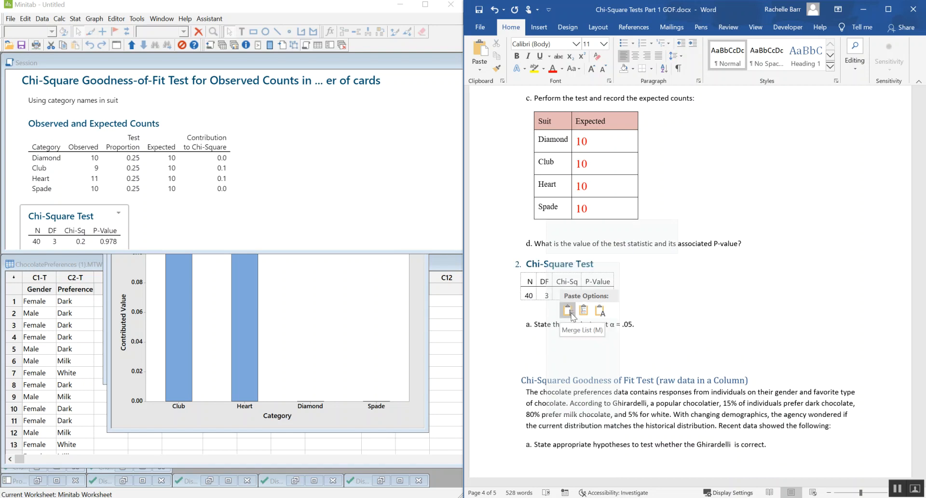
click(571, 313)
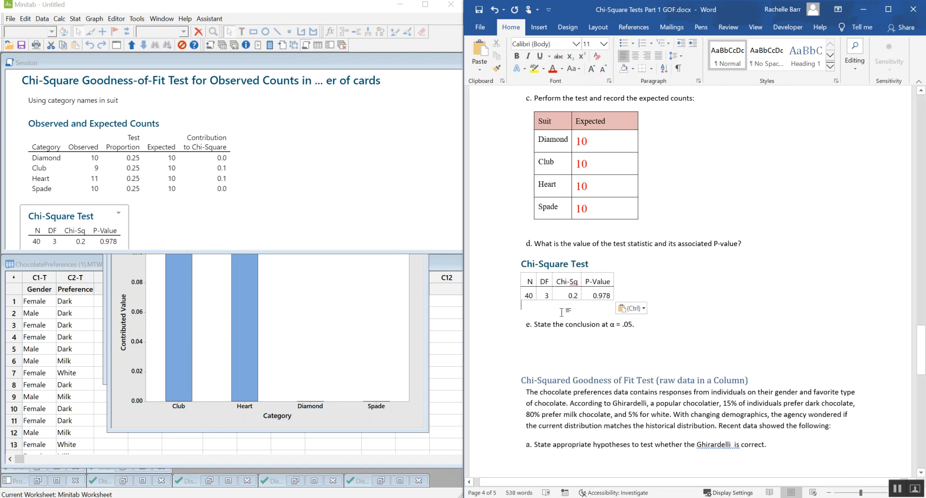
- Below the pasted table, leave blank lines and write "Test statistic : 0.20" in red 24 pt text
key(Return)
key(Return)
key(Return)
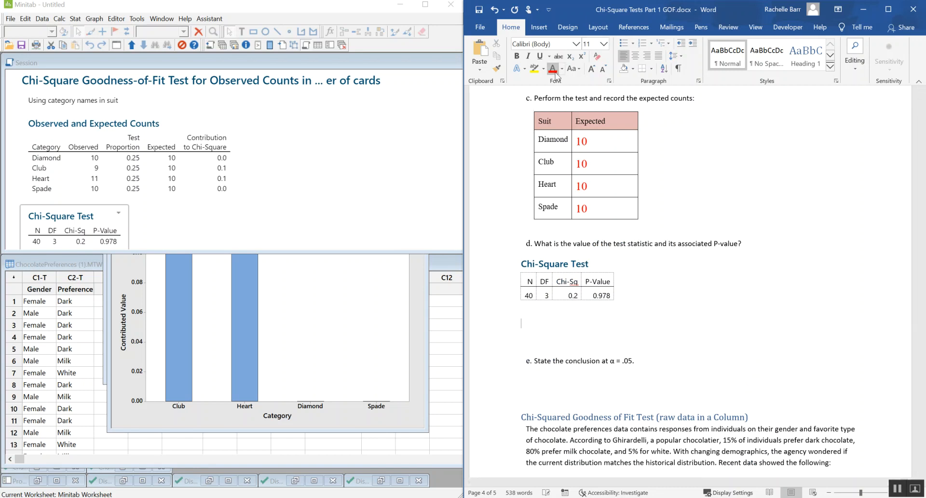
click(594, 71)
click(594, 71)
click(594, 71)
click(593, 71)
click(594, 71)
click(593, 71)
click(594, 71)
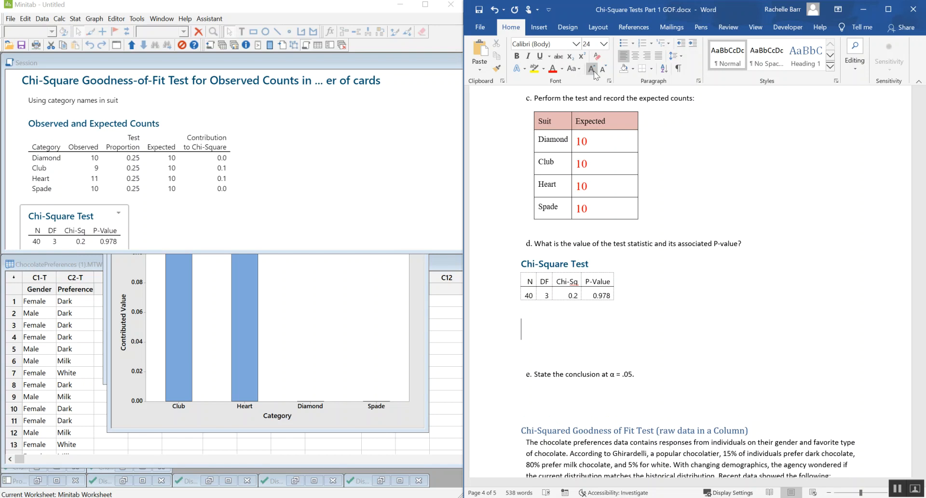
text(Test statisti : 0.20)
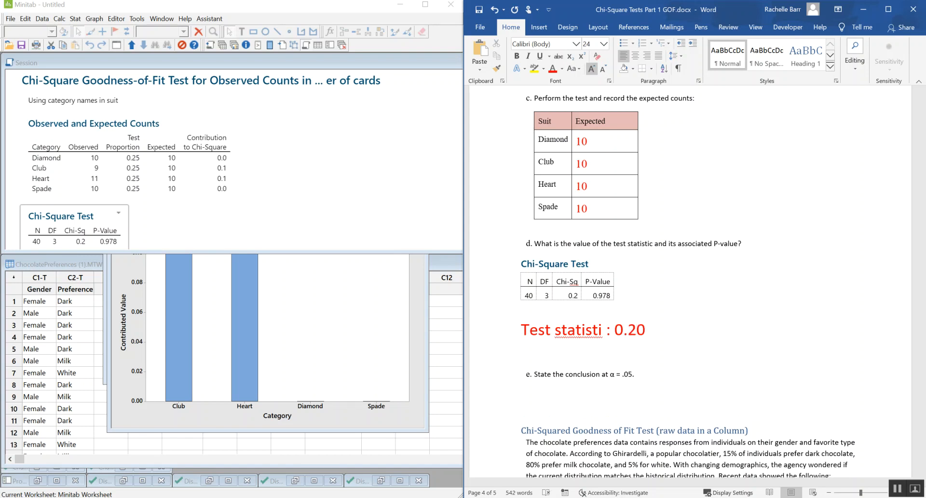
key(Left)
key(Left)
key(Left)
text(cs)
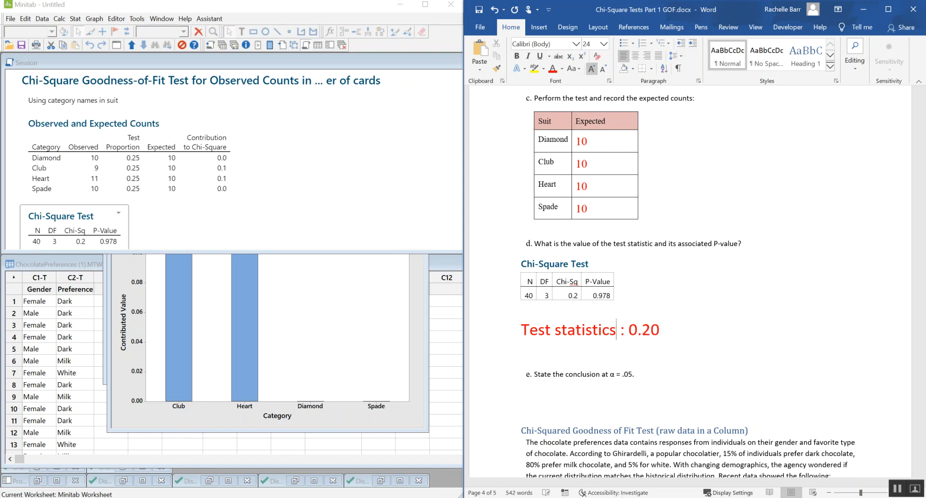
key(BackSpace)
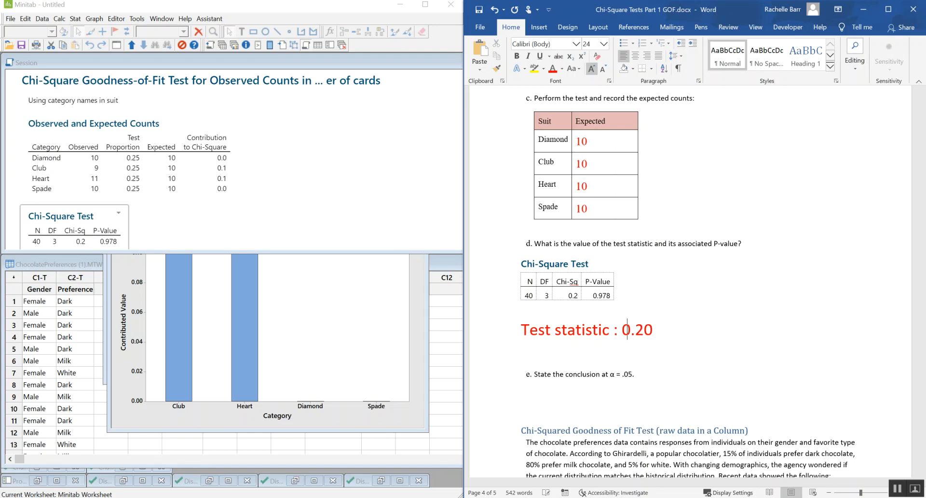
- On a new line under the test statistic, write "P-value=0.978>0.05 Fail to reject"
key(End)
key(Return)
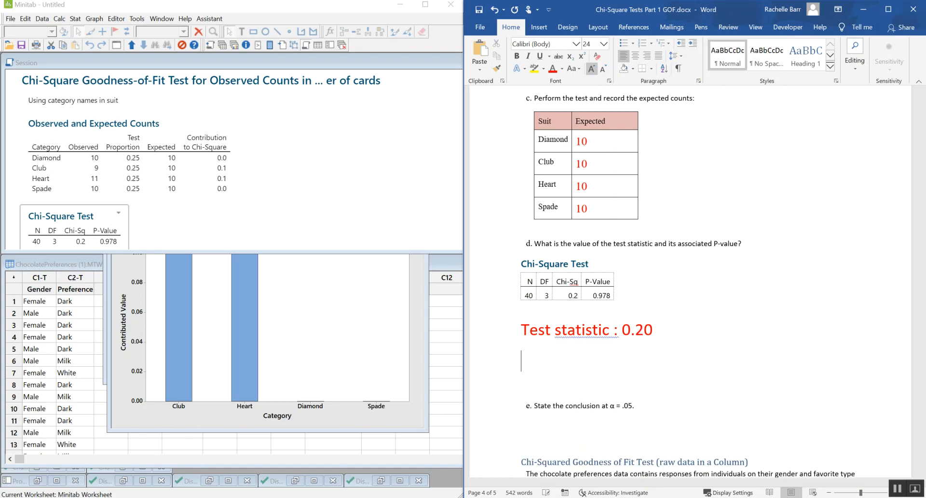
text(P-value=0.98)
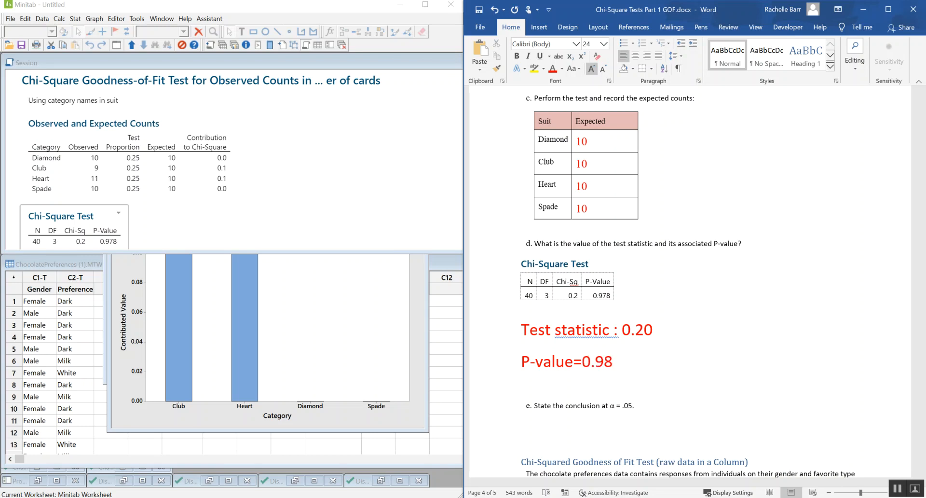
key(BackSpace)
text(78>0.05 Fail to reject)
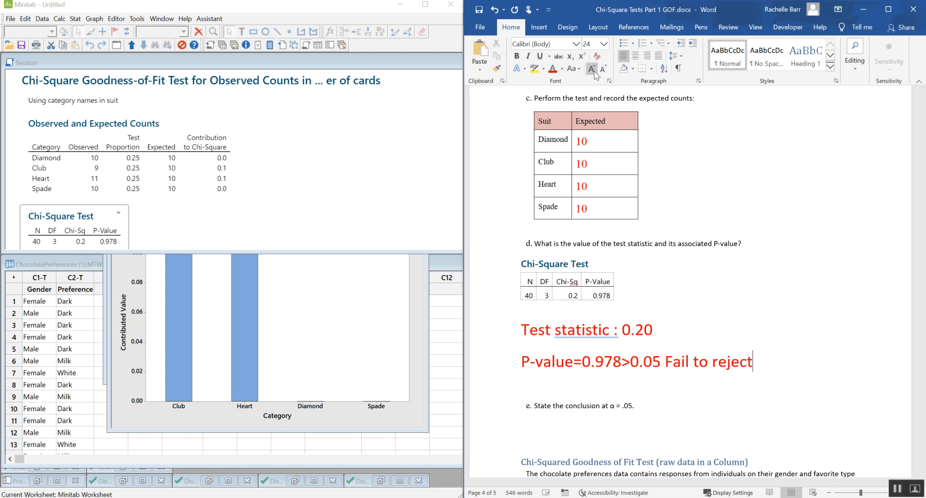
- Under question e, begin the conclusion in red 20 pt text with "The evidence supports that the"
scroll(648, 22, down, 2)
scroll(592, 210, down, 1)
scroll(592, 209, down, 2)
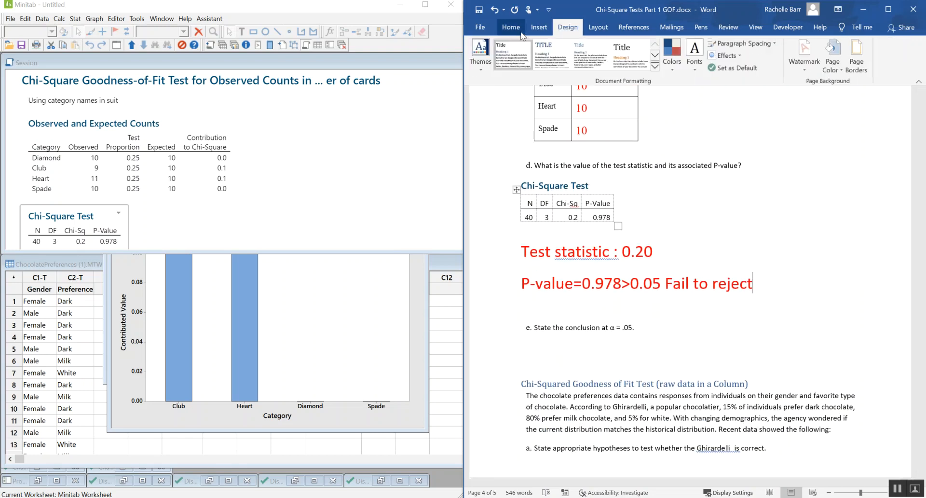
click(517, 30)
click(555, 345)
click(592, 70)
click(592, 70)
click(593, 71)
click(593, 71)
click(593, 72)
text(The evidence supports that he)
key(BackSpace)
key(BackSpace)
key(BackSpace)
text(the)
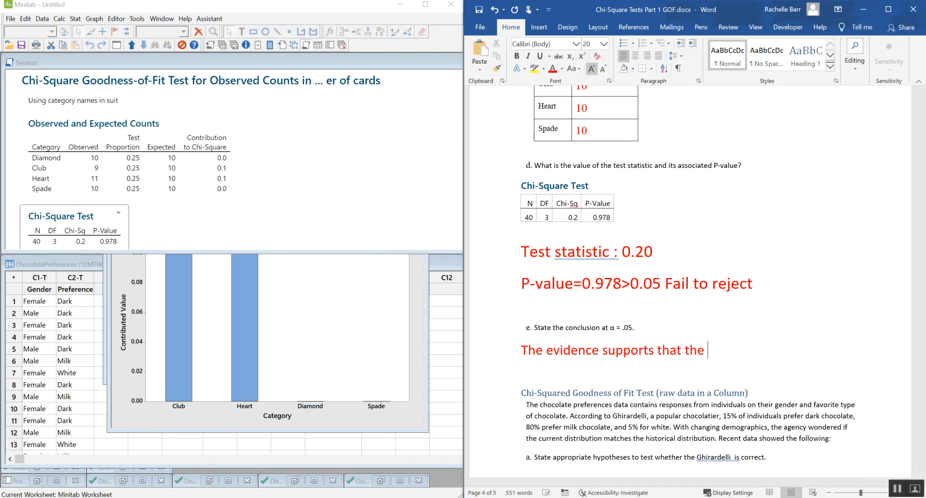
- Complete the conclusion sentence with "four suits of cards are equally proportionate in the deck."
text( four suits of car)
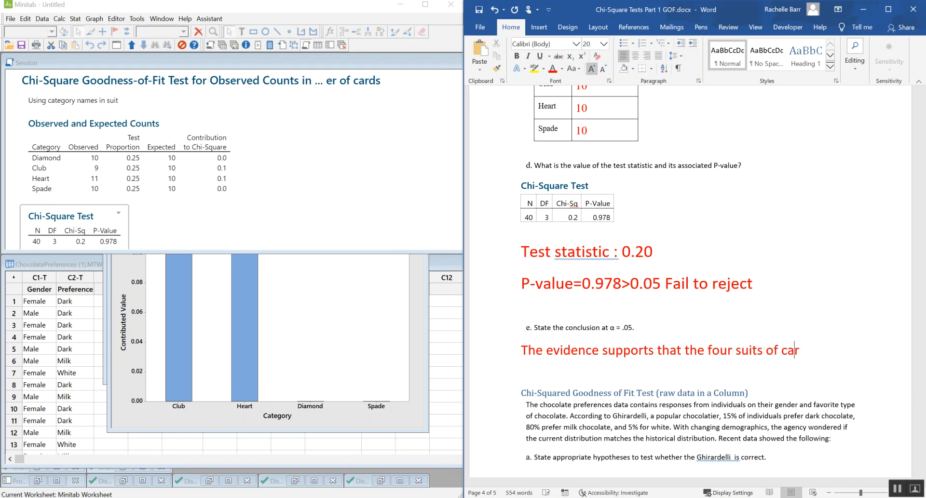
text(ds)
text(are q)
text(ue)
key(BackSpace)
key(BackSpace)
key(BackSpace)
text(equally)
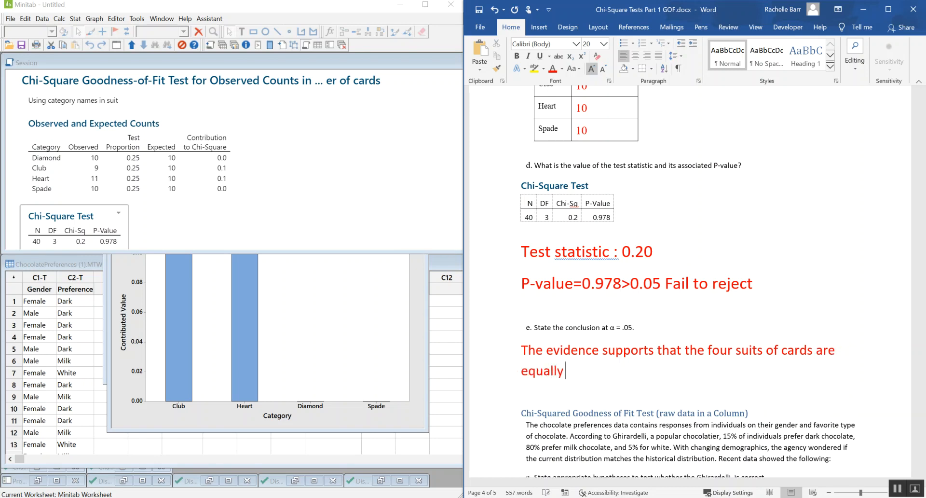
text( proportion)
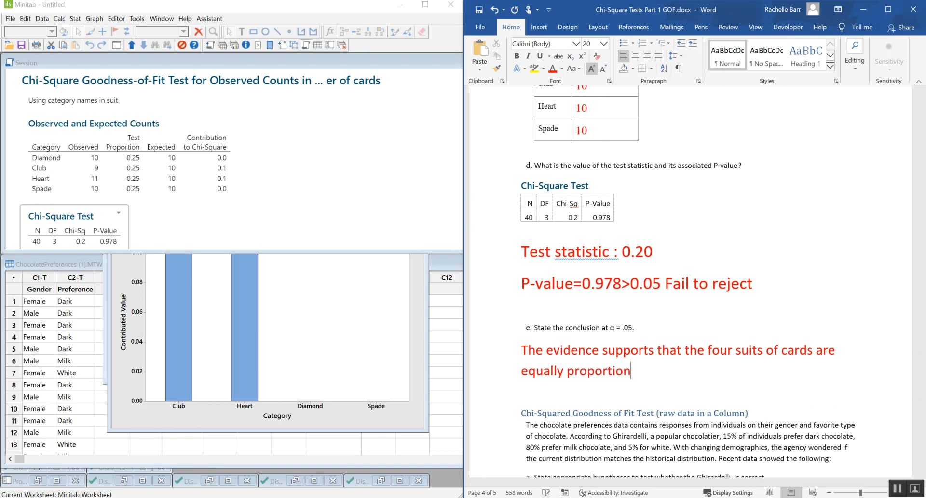
text(ate in the deck.)
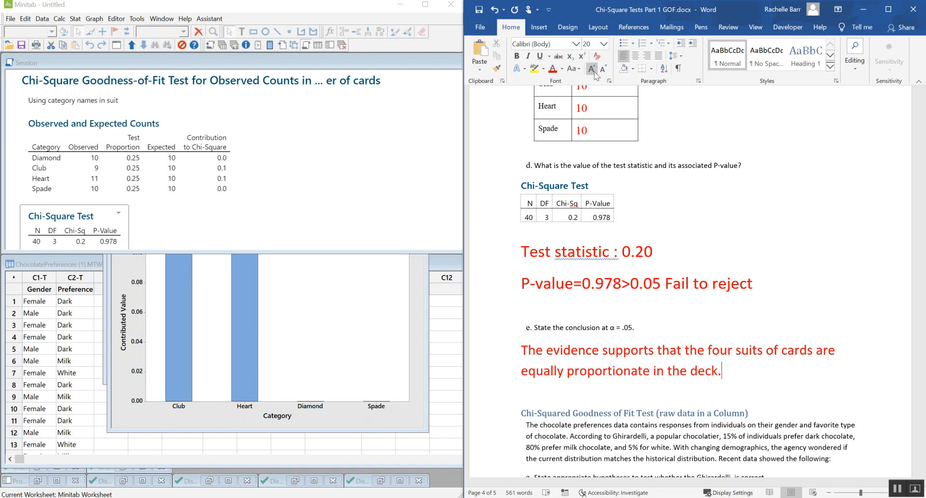
- Add three blank lines after the conclusion to push the raw-data goodness-of-fit section onto a new page
scroll(713, 404, down, 1)
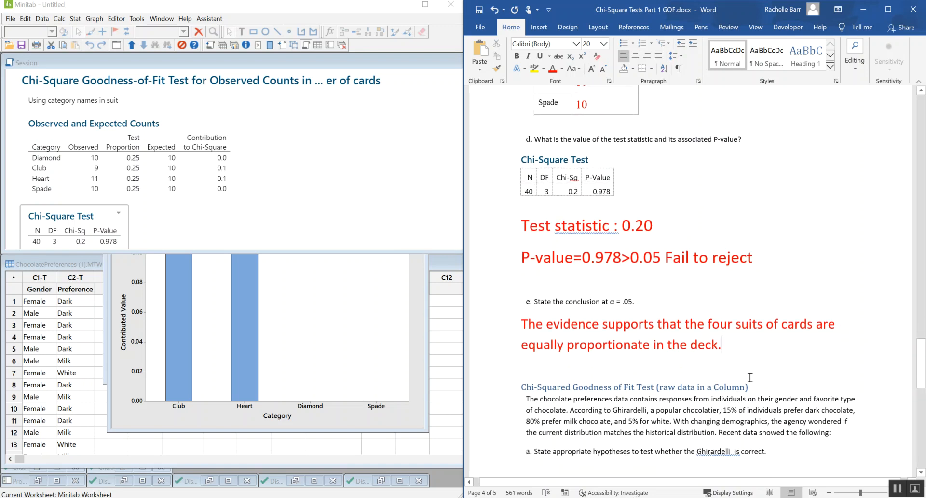
scroll(762, 379, down, 6)
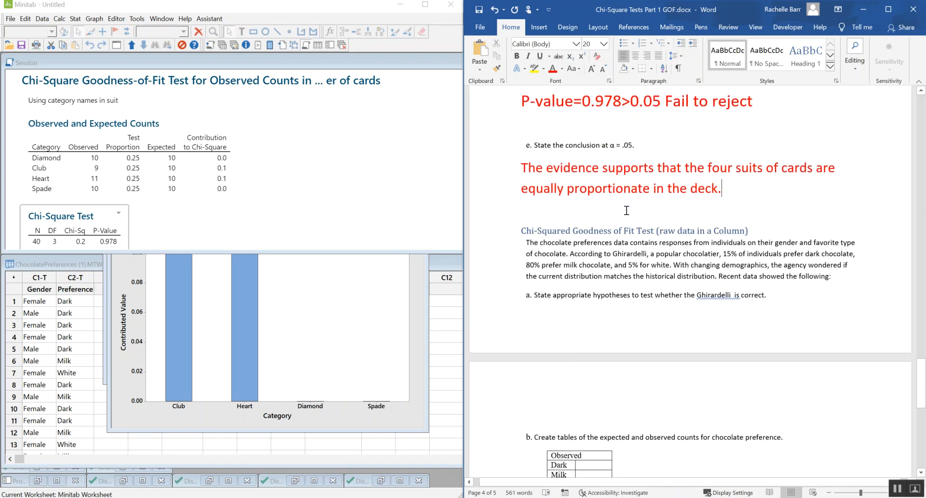
key(Return)
key(Return)
key(Return)
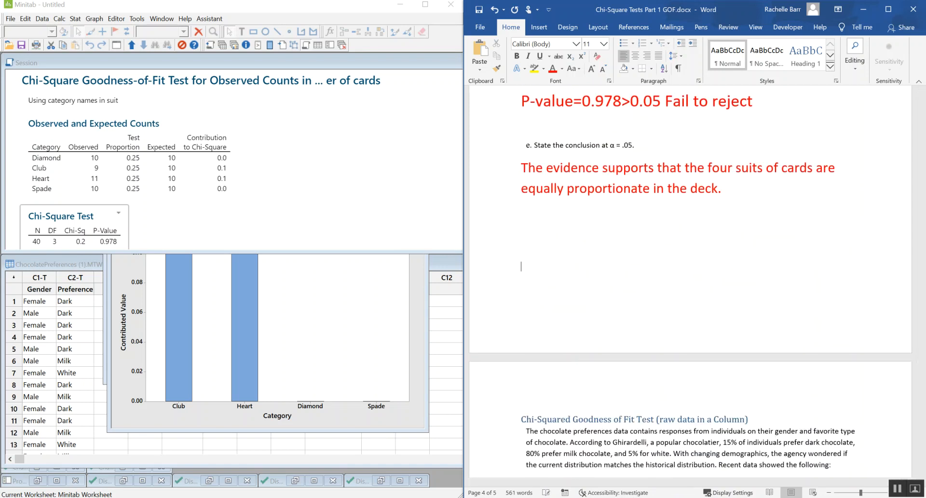
scroll(637, 248, down, 6)
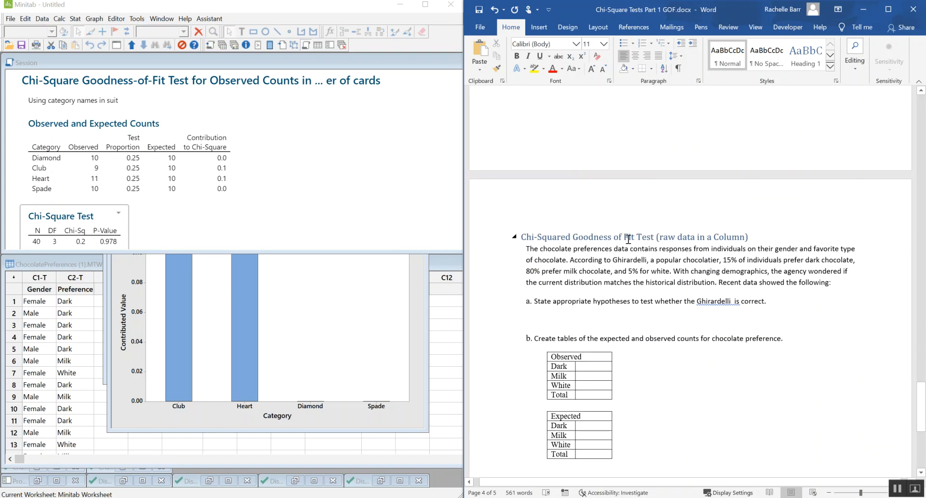
scroll(637, 247, up, 5)
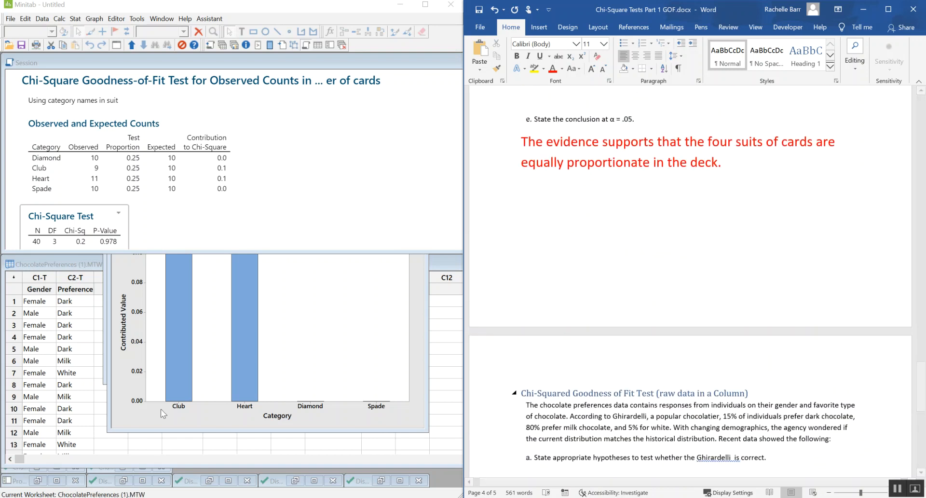
- In Minitab, put away the goodness-of-fit charts covering the worksheet columns
click(359, 266)
click(376, 212)
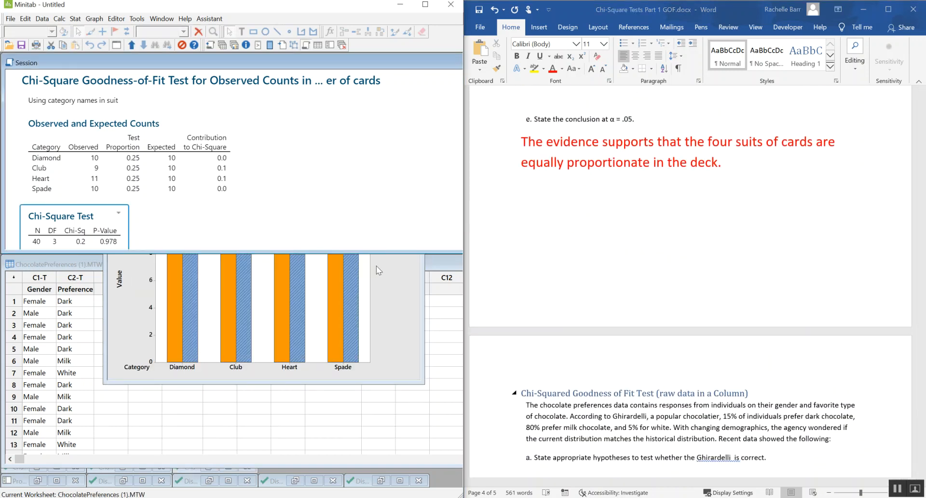
click(377, 267)
click(374, 165)
- In the Word worksheet's chocolate question a, delete the extra space between "Ghirardelli" and "is"
scroll(782, 381, down, 6)
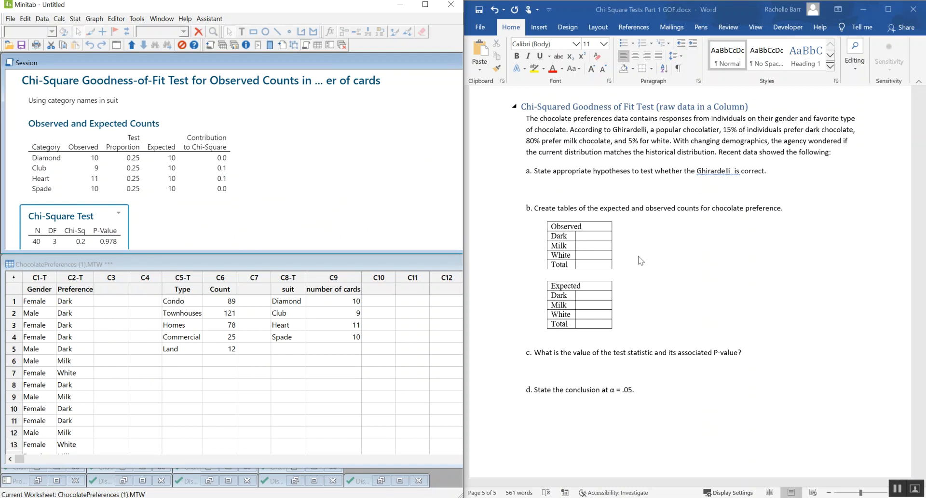
click(737, 172)
key(BackSpace)
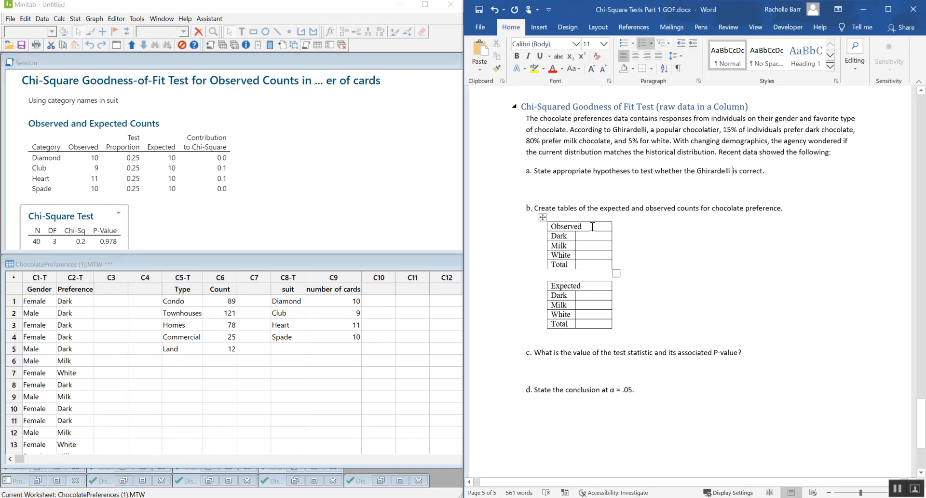
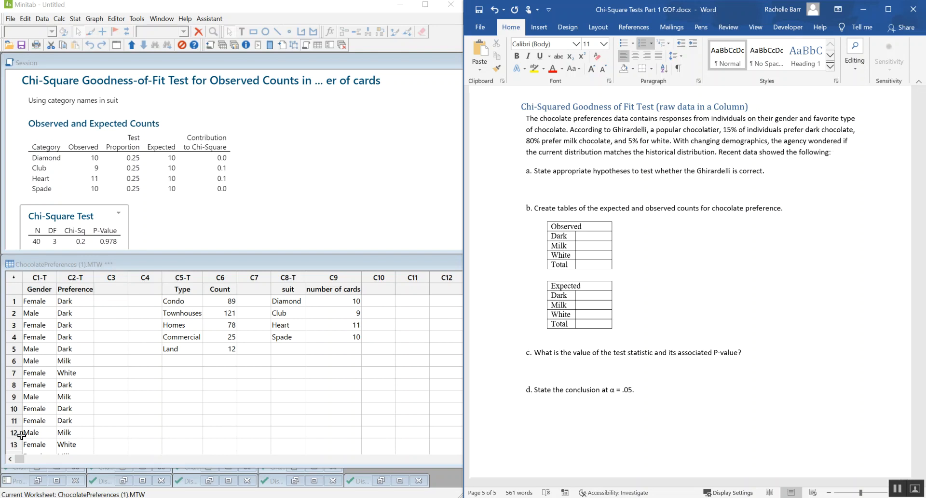
- Under question a of the chocolate section, add "Ho:" and "Ha:" on separate lines in red 18 pt text
click(583, 192)
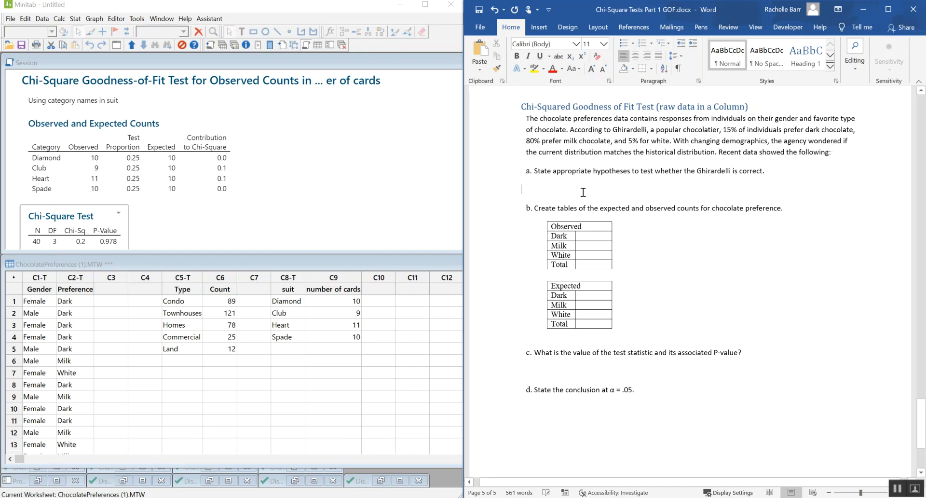
click(593, 69)
click(593, 69)
click(592, 69)
click(593, 69)
key(ctrl+v)
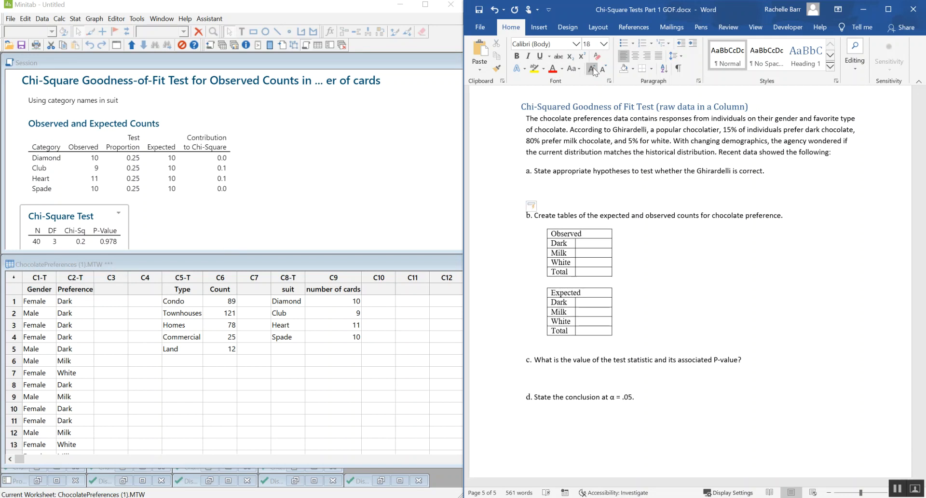
text(Ho)
key(Return)
text(Ha:)
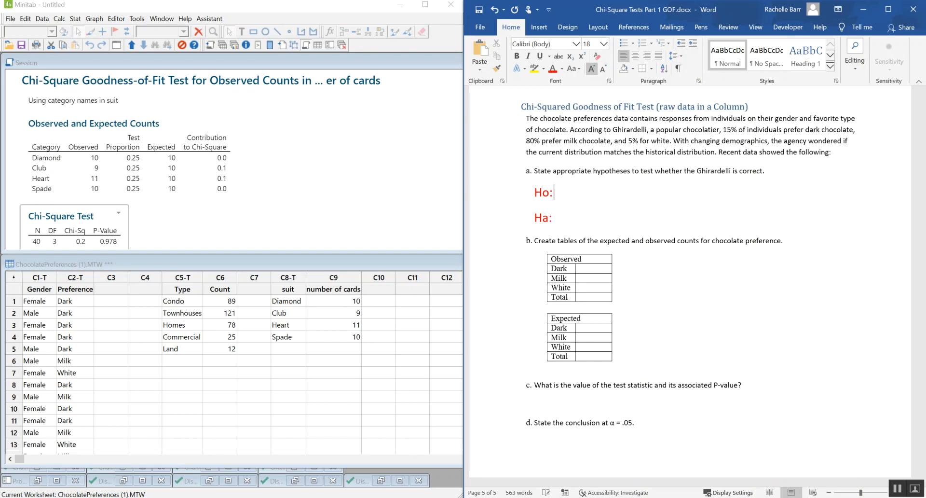
- On the Ho line, enter the first two null proportions as "p_dark=0.15, p_milk=0.80,"
text(_dark=)
text(15, P)
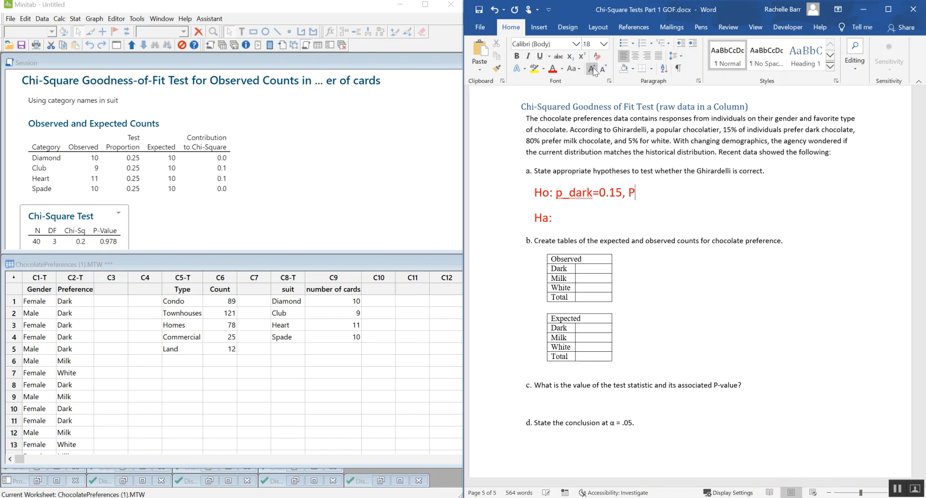
key(BackSpace)
text(p_)
text(=0.)
text(80,)
key(Left)
key(Left)
key(Left)
key(Left)
text(milk)
- Finish the null hypothesis by adding "p_white=0.05" after the milk proportion
key(Right)
key(Right)
key(Right)
key(Right)
key(Right)
text(p_while)
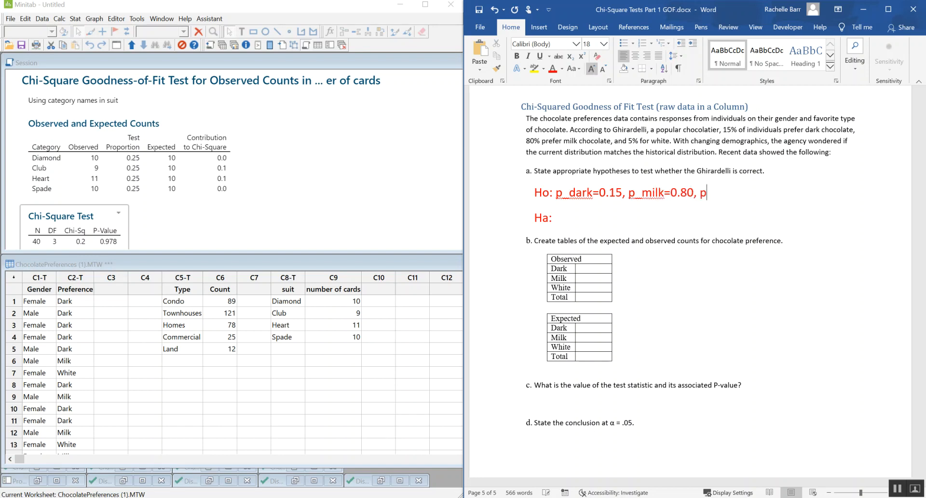
key(BackSpace)
key(BackSpace)
text(te=0.0)
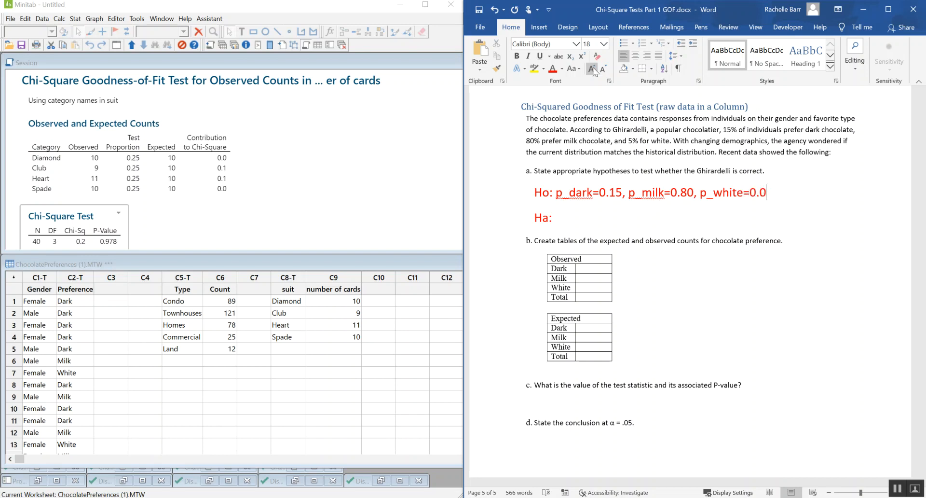
text(5)
- On the Ha line, enter "At least on proportion of chocolate preference is different from what Ghiradelli claim."
key(Down)
text(At least on pe)
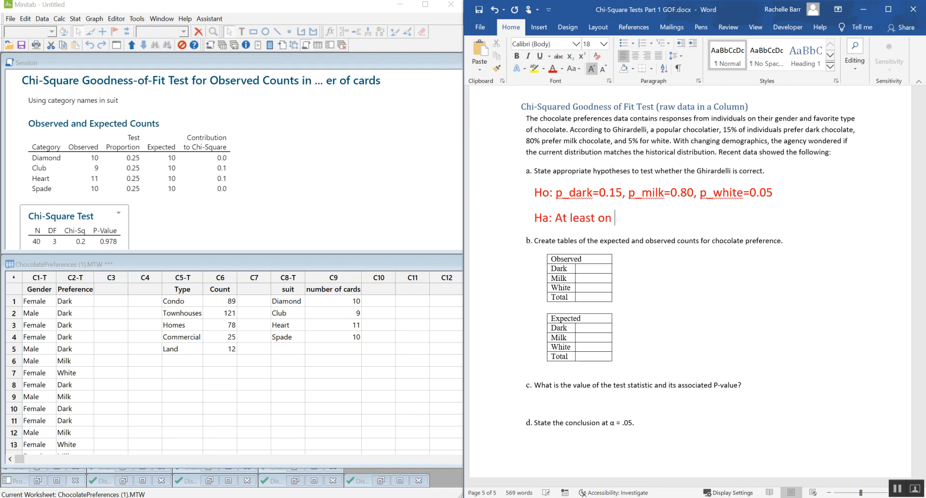
key(BackSpace)
text(roportion of)
text( chao)
key(BackSpace)
key(BackSpace)
text(ocolate)
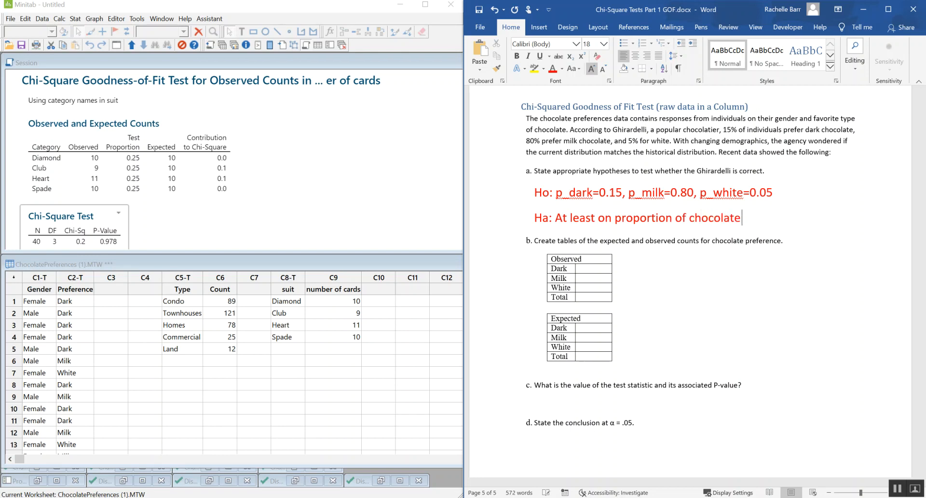
text( preference is differe)
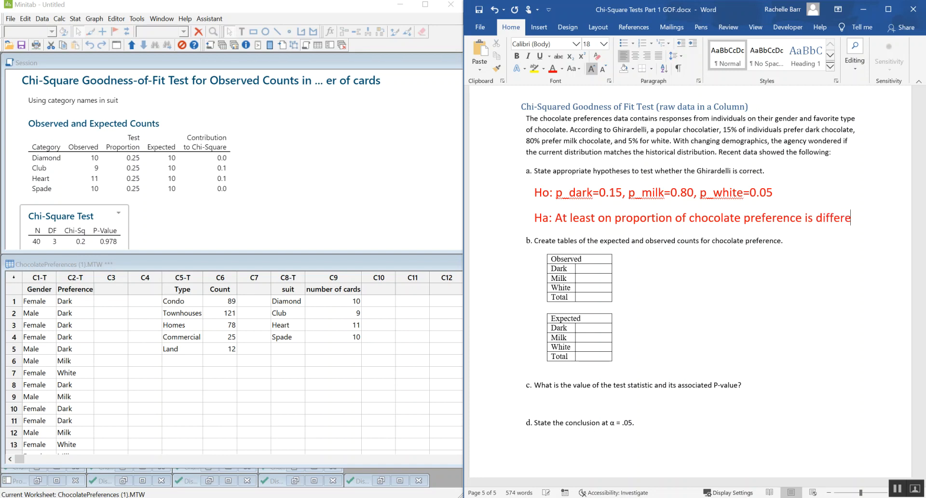
text(nt from what )
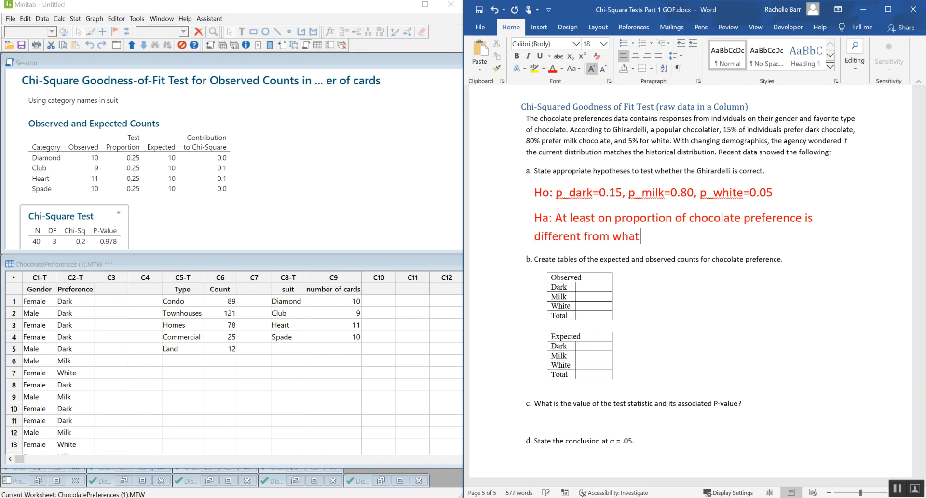
text(Ghiradelli c)
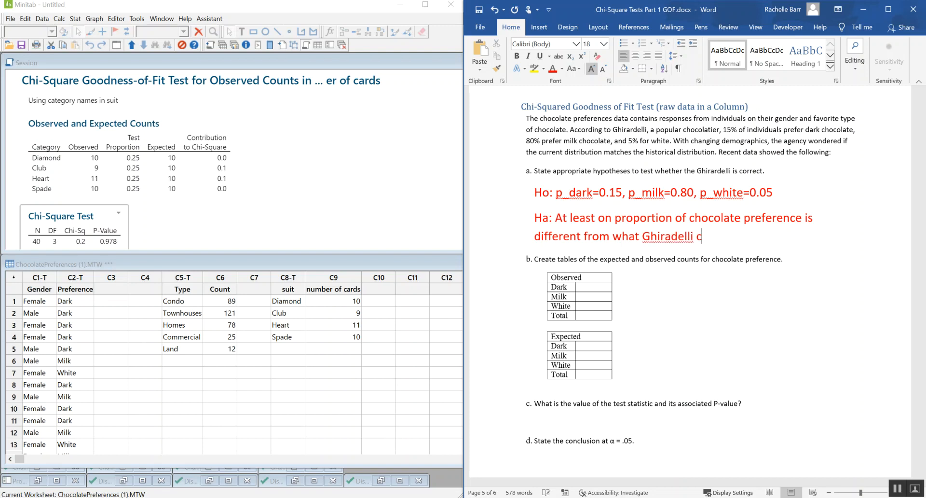
text(laim.)
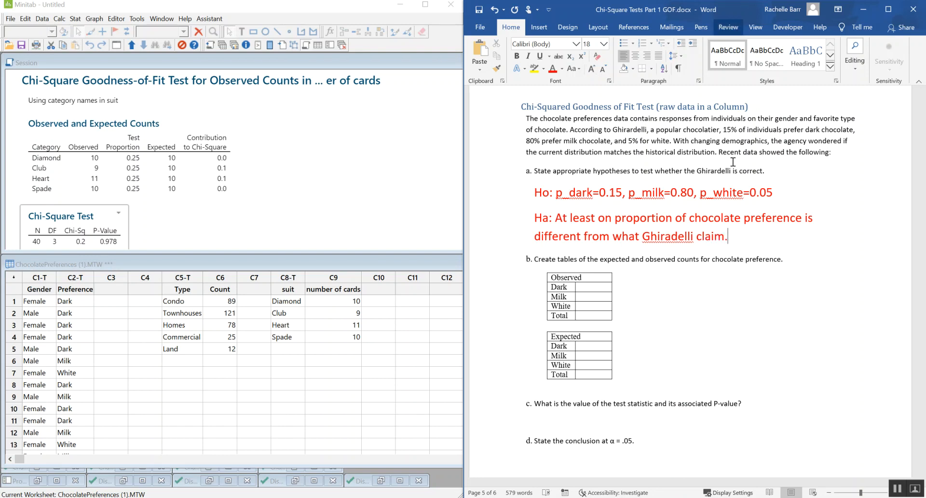
- Correct the misspelled company name in the alternative hypothesis to the suggested spelling "Ghirardelli"
right_click(665, 237)
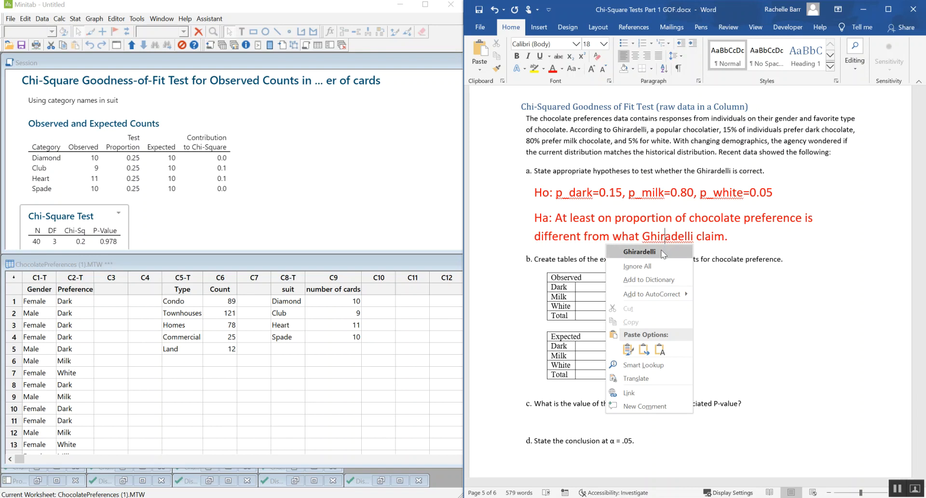
click(642, 252)
click(764, 238)
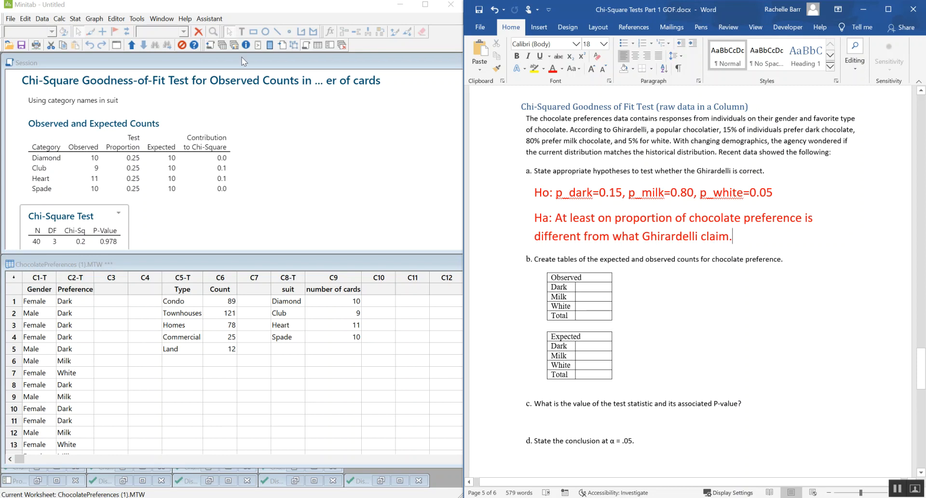
- In Minitab, open the one-variable Chi-Square Goodness-of-Fit Test and clear the previous category names and observed counts entries
click(75, 19)
mouse_move(124, 150)
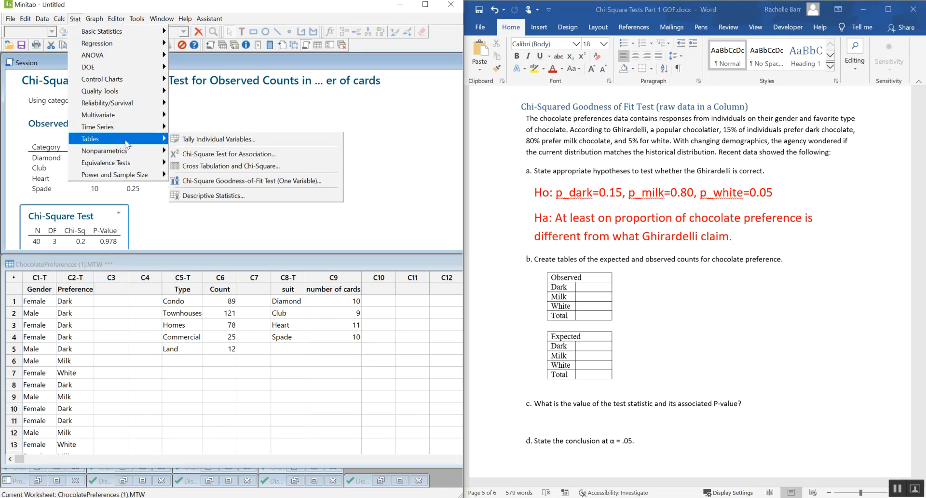
click(309, 180)
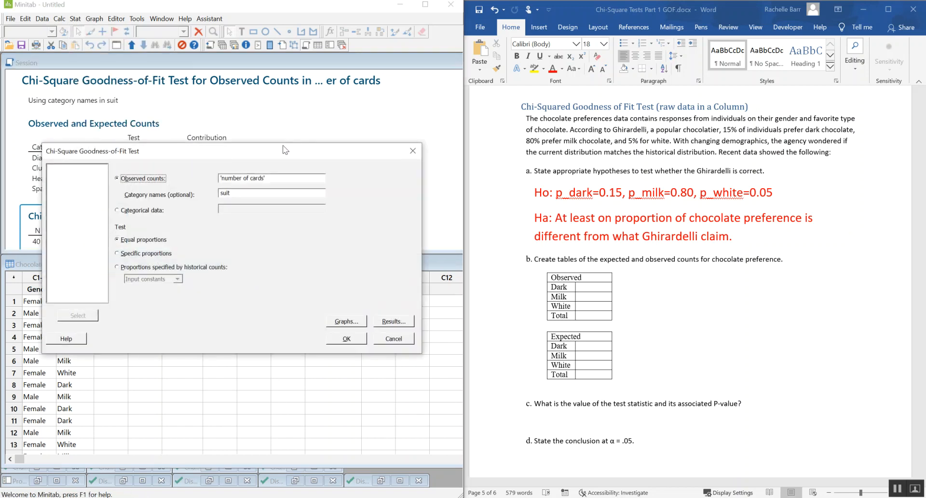
click(214, 146)
double_click(214, 146)
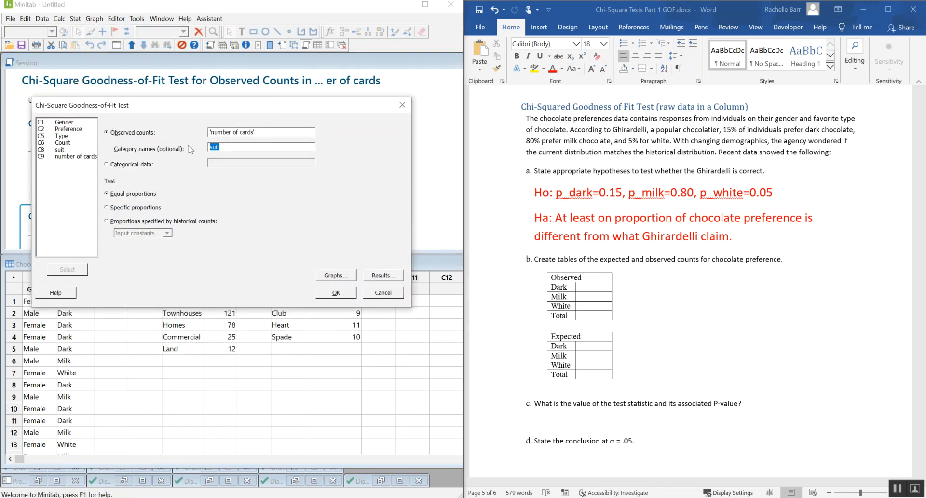
key(Delete)
click(282, 132)
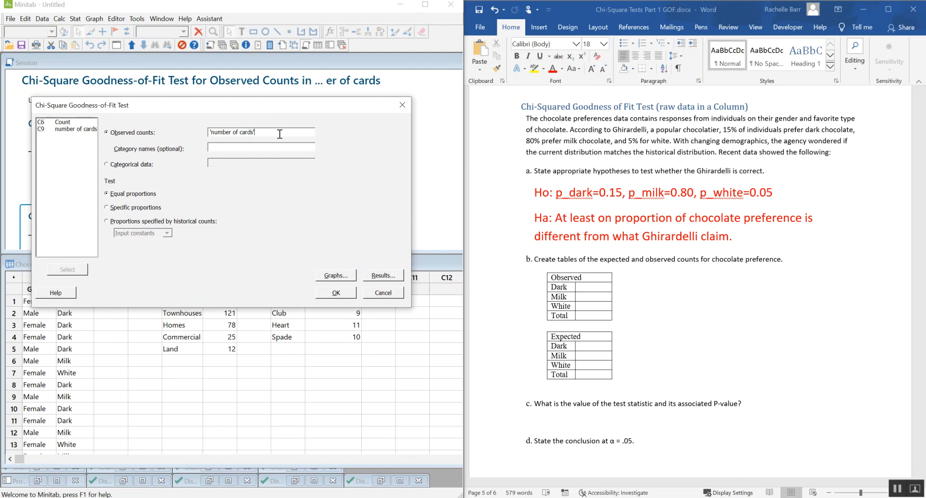
key(Delete)
- Set the test to use categorical data from the Preference column
click(110, 164)
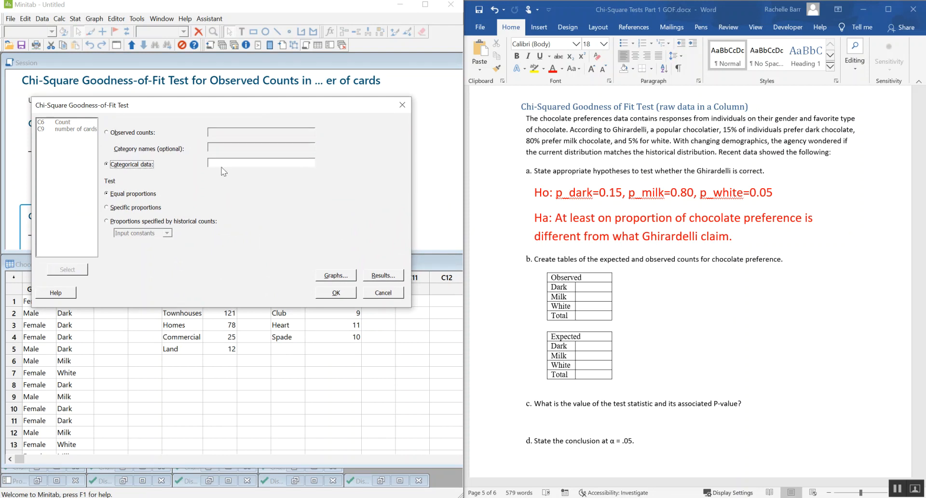
click(226, 163)
double_click(73, 129)
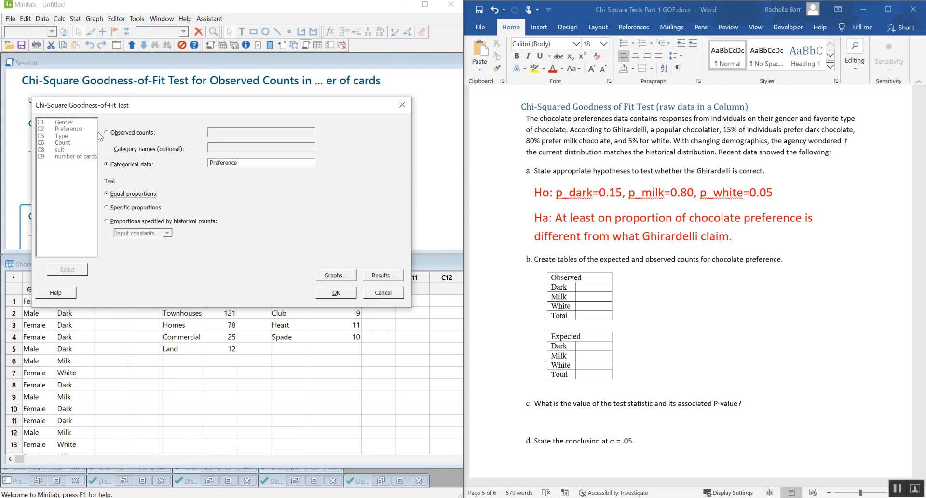
- Specify proportions by historical counts of 0.15 for Dark, 0.05 for Milk and 0.80 for White, and run the test
click(108, 222)
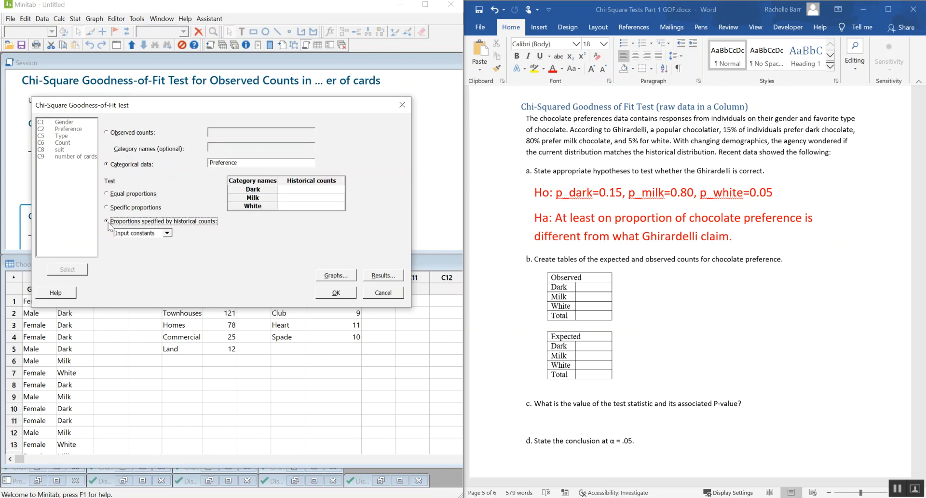
click(303, 190)
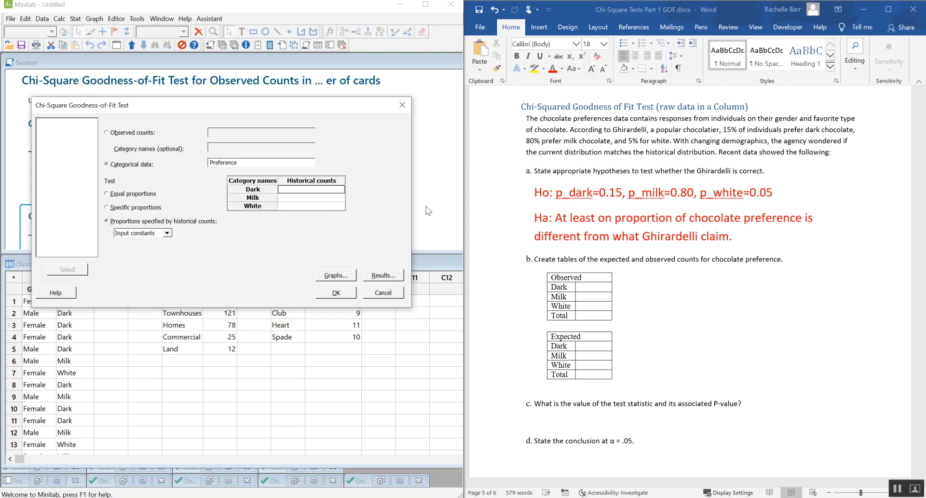
text(0.15)
key(Tab)
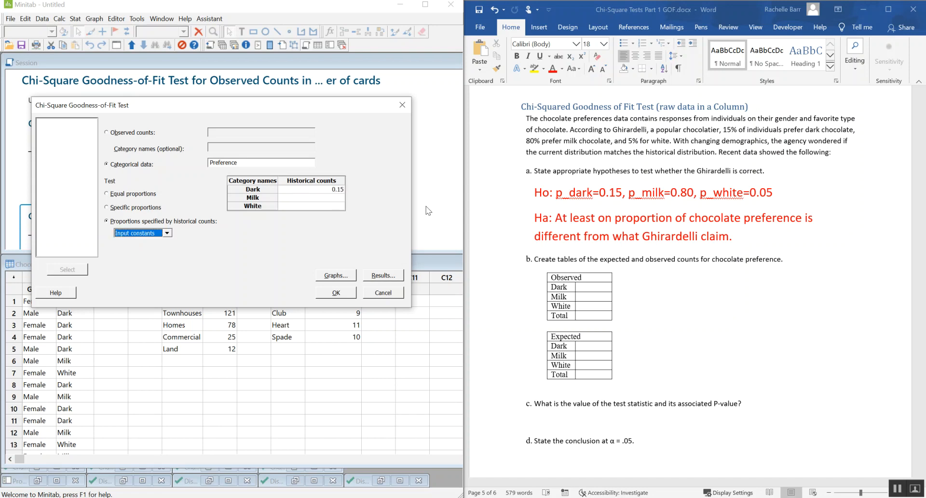
click(341, 200)
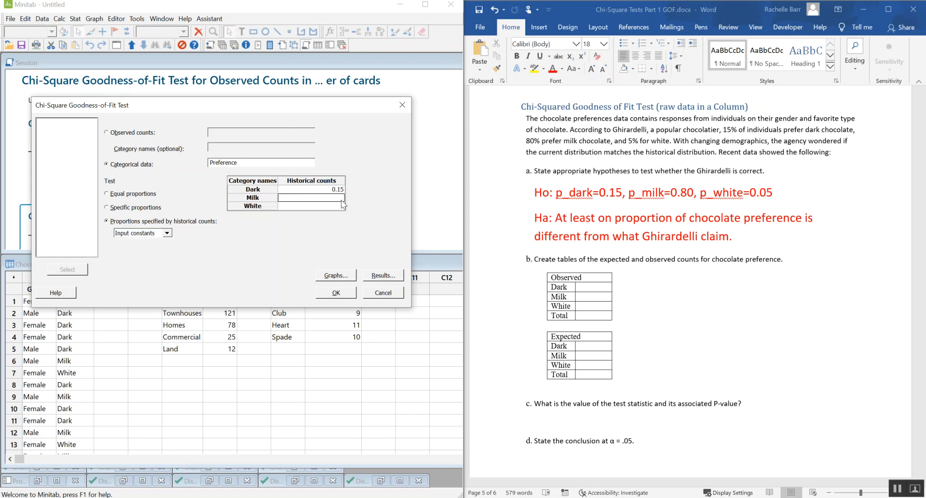
text(0.05)
click(335, 207)
text(0.80)
click(348, 297)
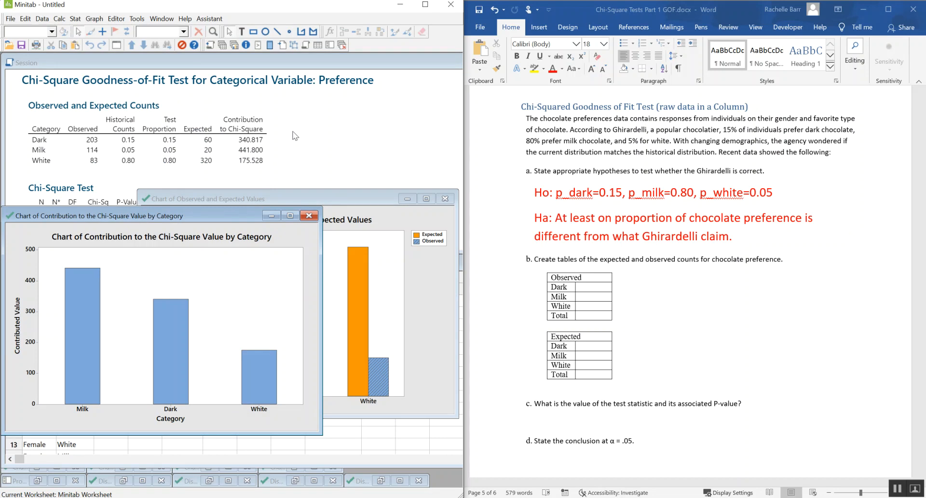
- Fill the worksheet's Observed table in Word from the test output: Dark 203, Milk 114, White 83 and Total 400
click(357, 117)
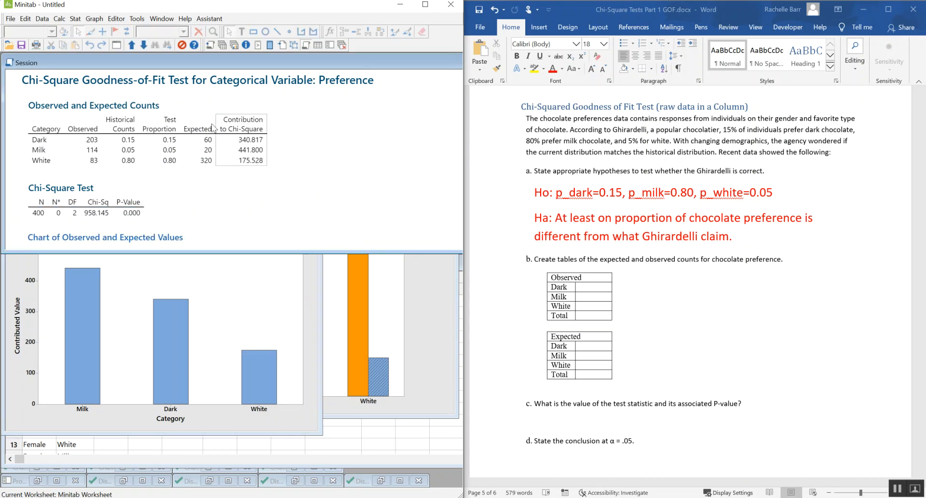
scroll(629, 309, down, 1)
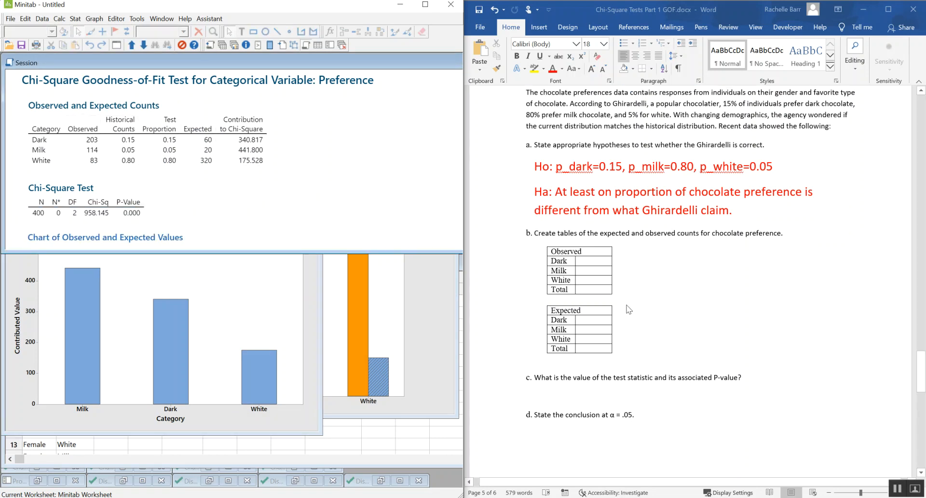
click(586, 263)
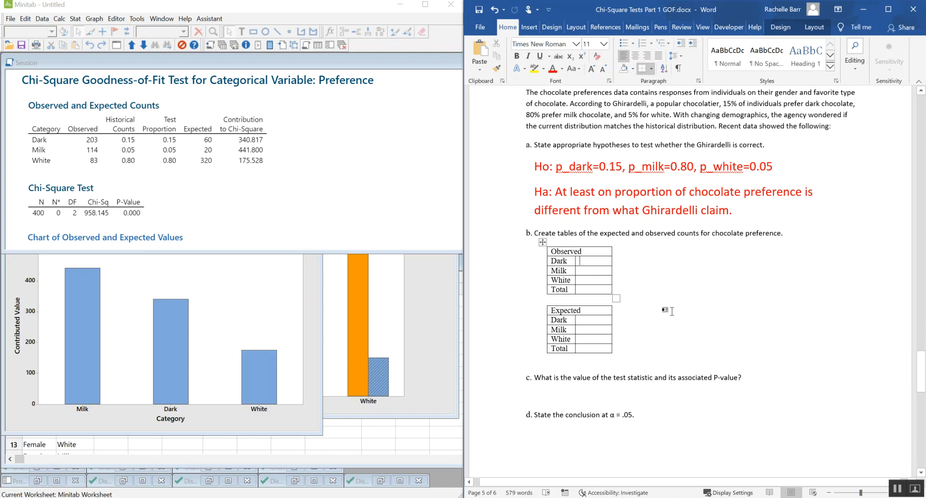
text(203)
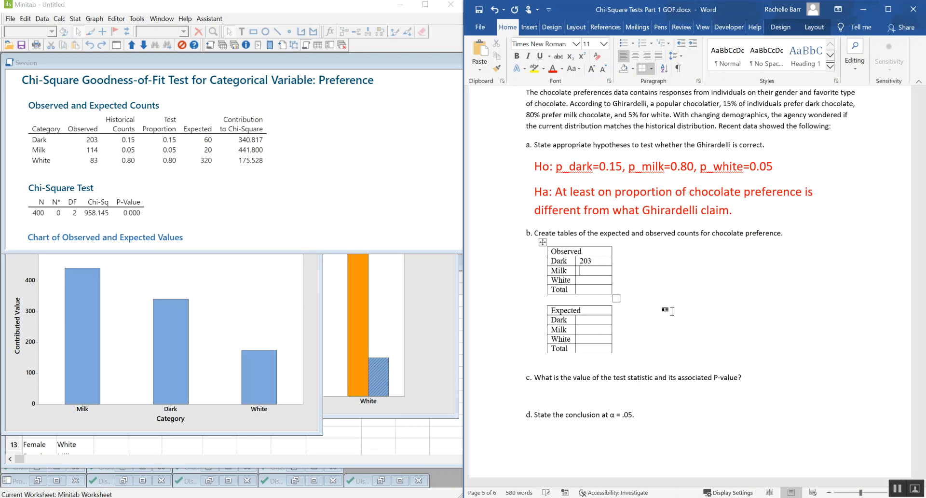
text(114)
key(Down)
key(Down)
key(Down)
key(Up)
key(Up)
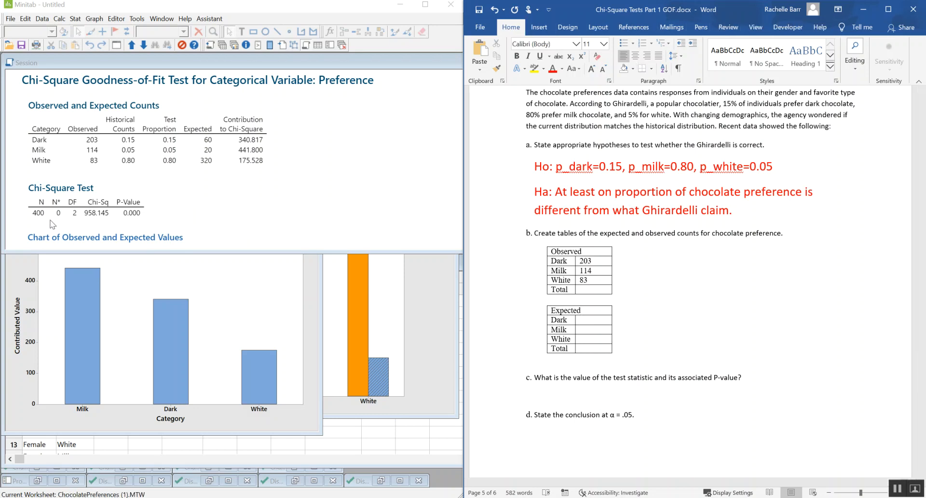
click(591, 291)
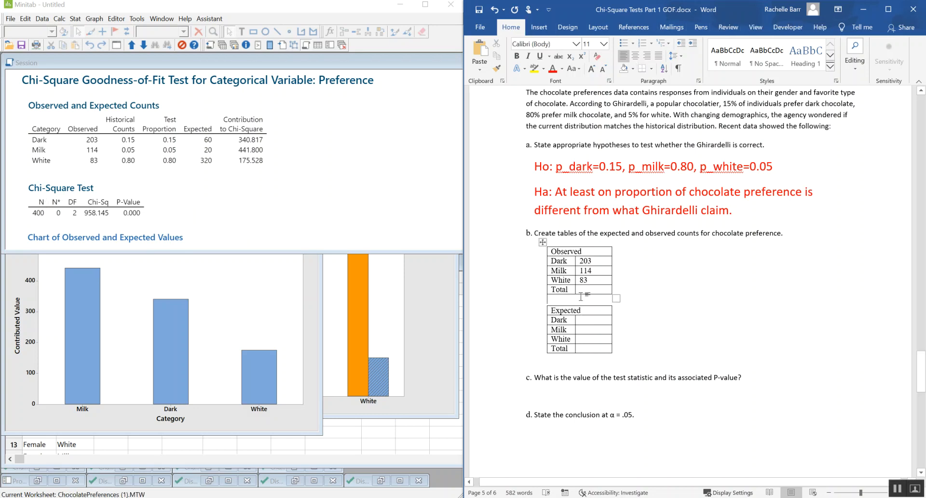
text(400)
- In the Expected table, enter 60 for Dark, 20 for Milk and 302 for White
click(595, 321)
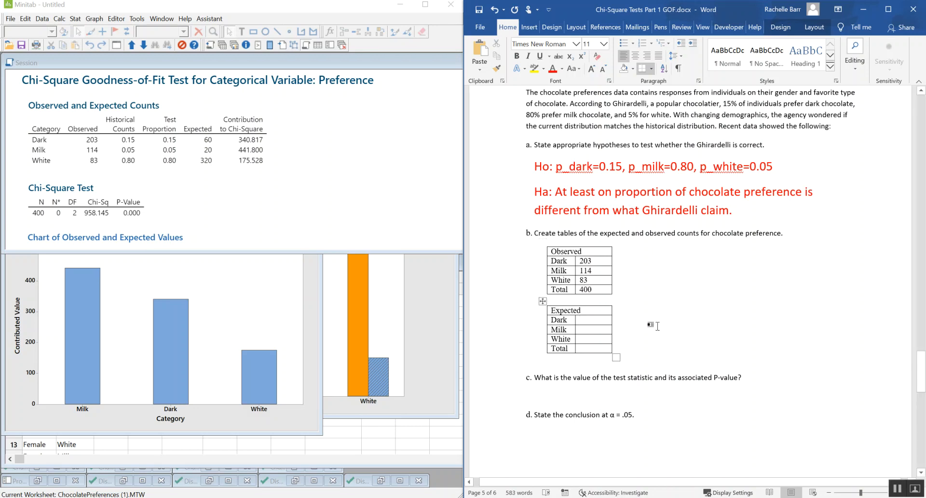
click(208, 164)
click(589, 321)
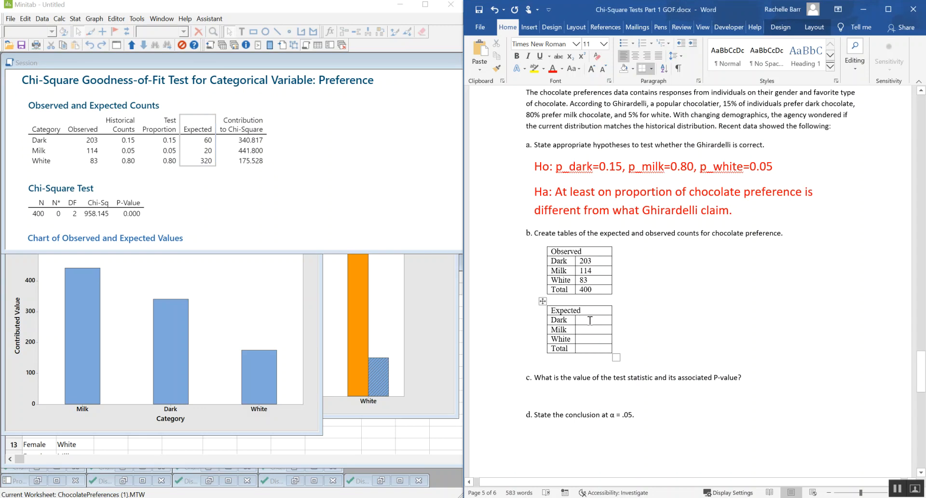
text(60)
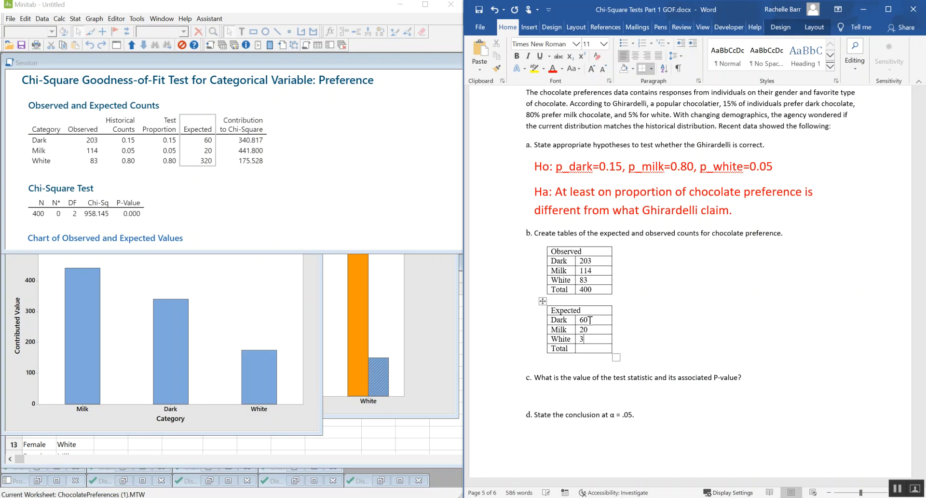
key(BackSpace)
- Reopen the goodness-of-fit test settings in Minitab and reselect Preference as the only categorical data column
click(117, 46)
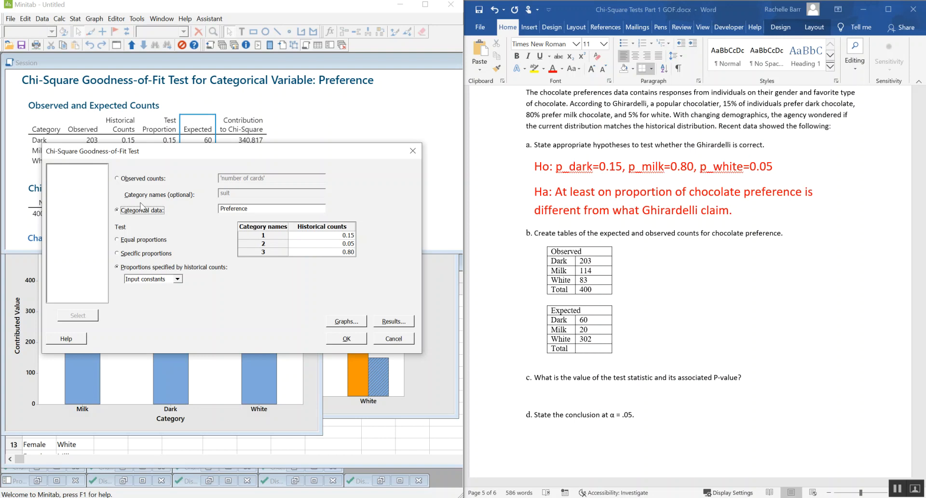
click(256, 208)
double_click(79, 174)
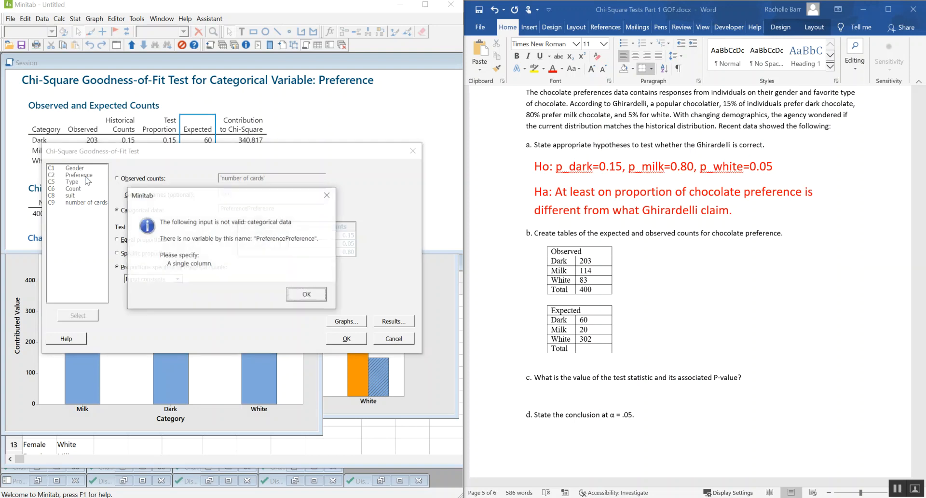
click(313, 293)
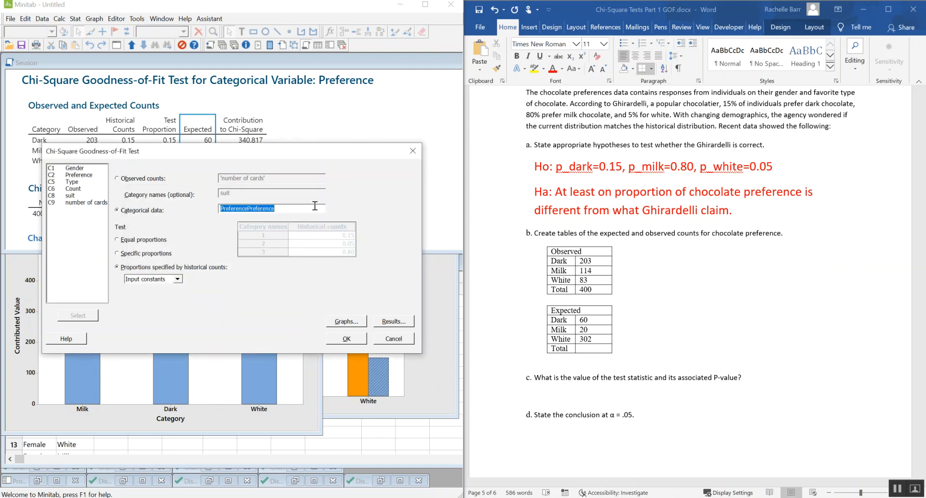
key(BackSpace)
double_click(91, 175)
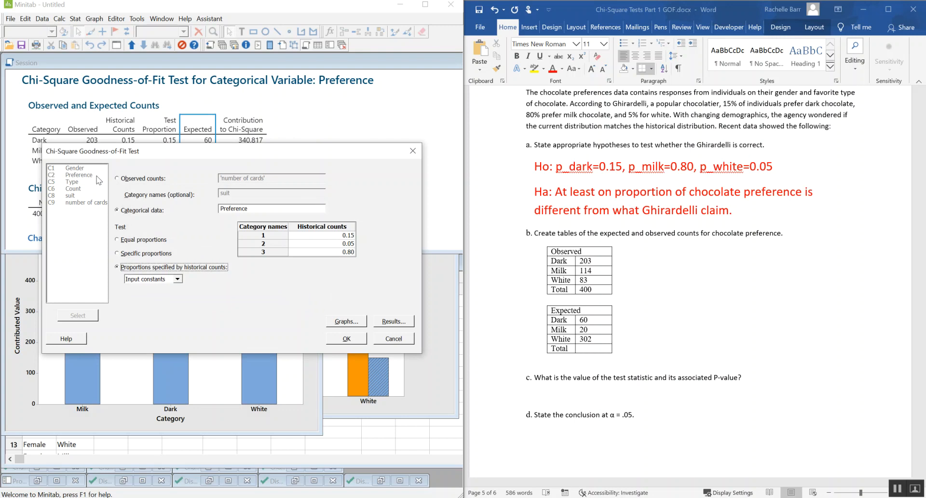
- Change the historical counts to 0.80 for Milk and 0.05 for White, rerun the test and bring its output to the front
click(125, 239)
click(127, 268)
click(350, 244)
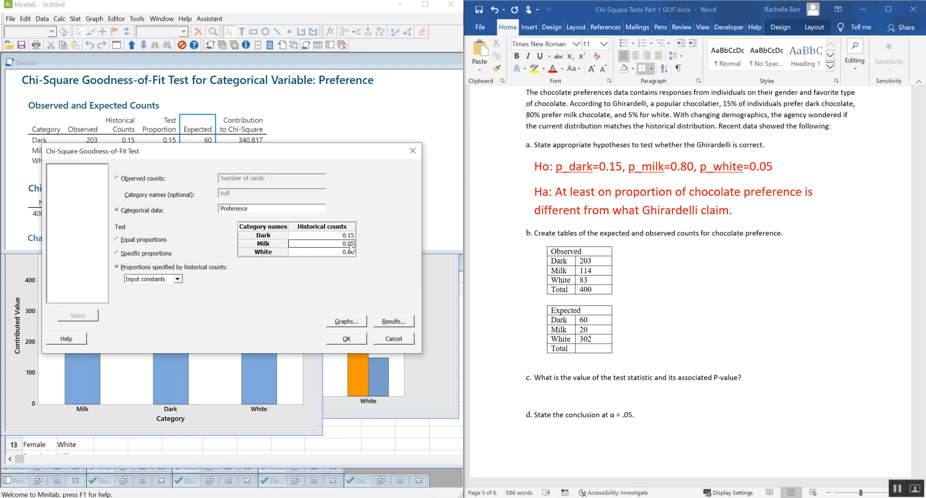
click(350, 244)
click(347, 252)
double_click(351, 252)
text(05)
click(358, 339)
click(288, 232)
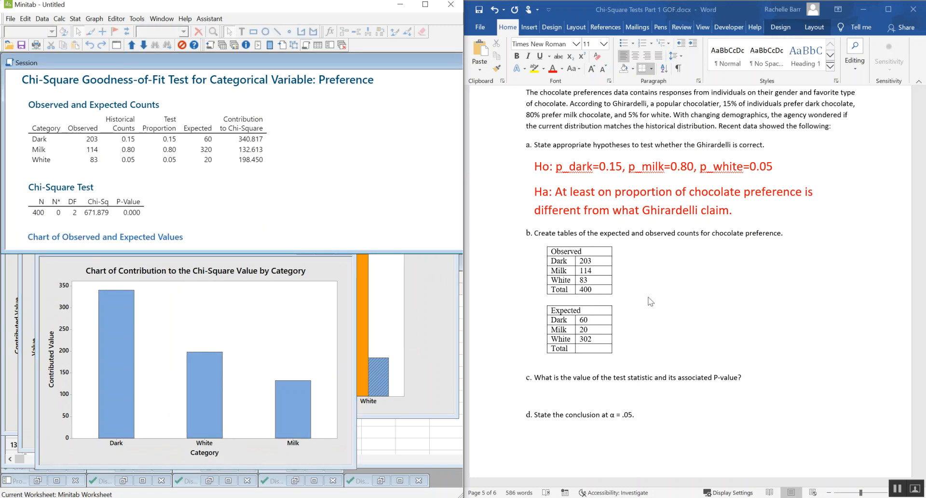
- Correct the Expected table to 320 for Milk and 20 for White, and fill in a Total of 400
click(596, 338)
click(576, 330)
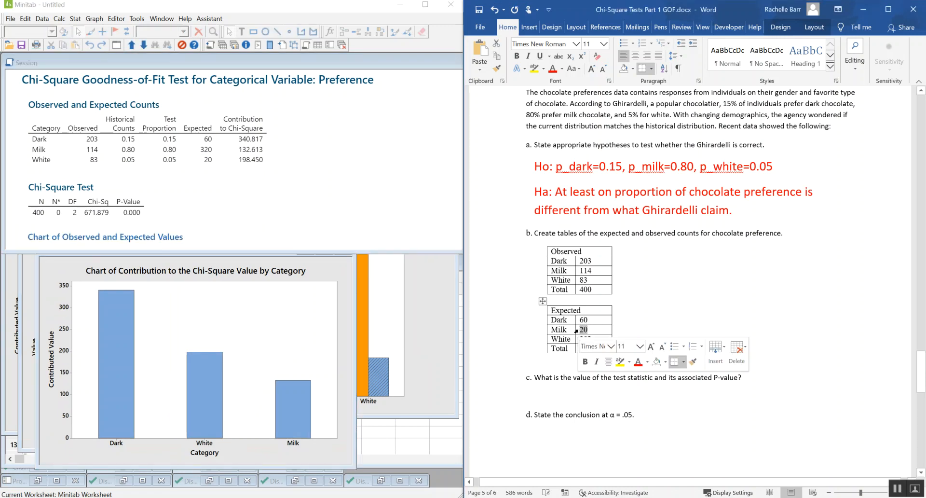
text(3)
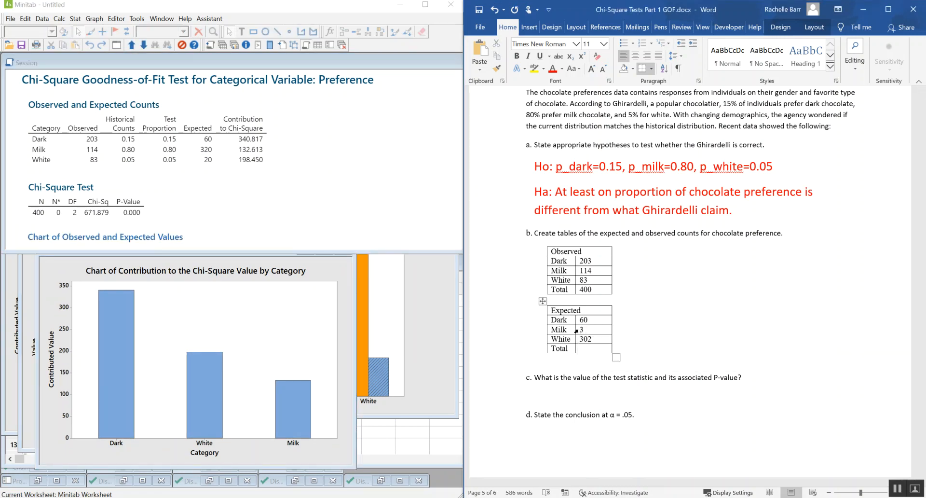
drag(593, 339, 572, 340)
click(597, 336)
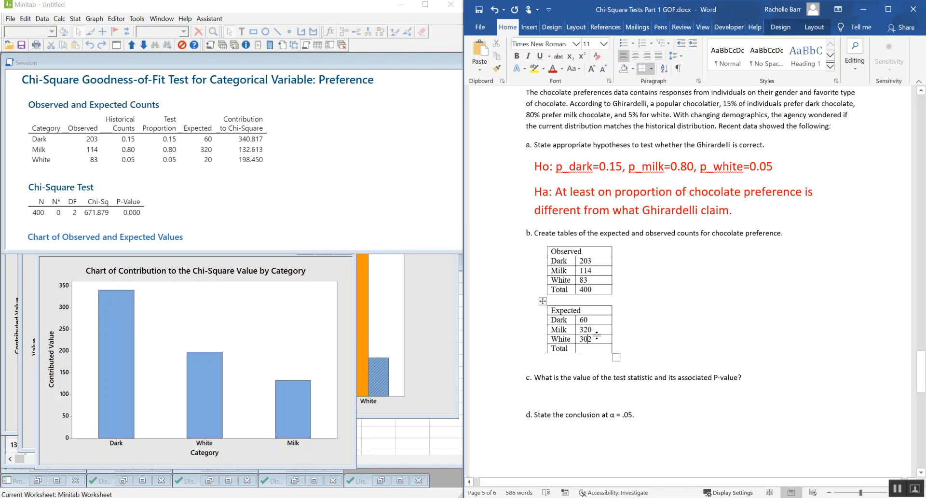
key(BackSpace)
key(BackSpace)
key(BackSpace)
text(20)
key(Down)
text(400)
click(684, 292)
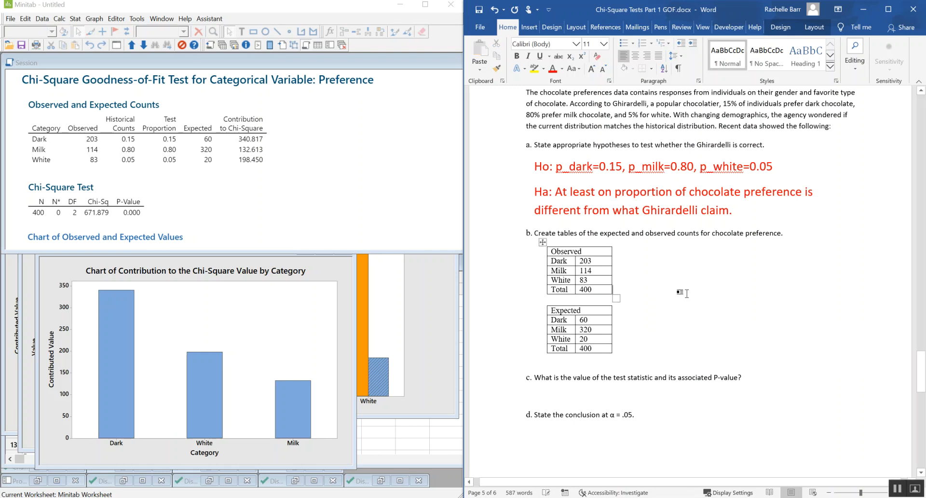
scroll(690, 309, down, 2)
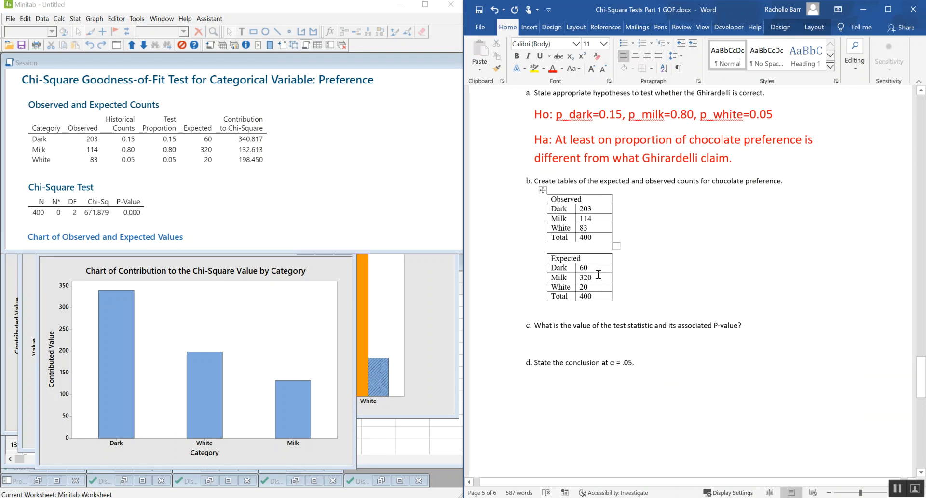
drag(582, 278, 592, 278)
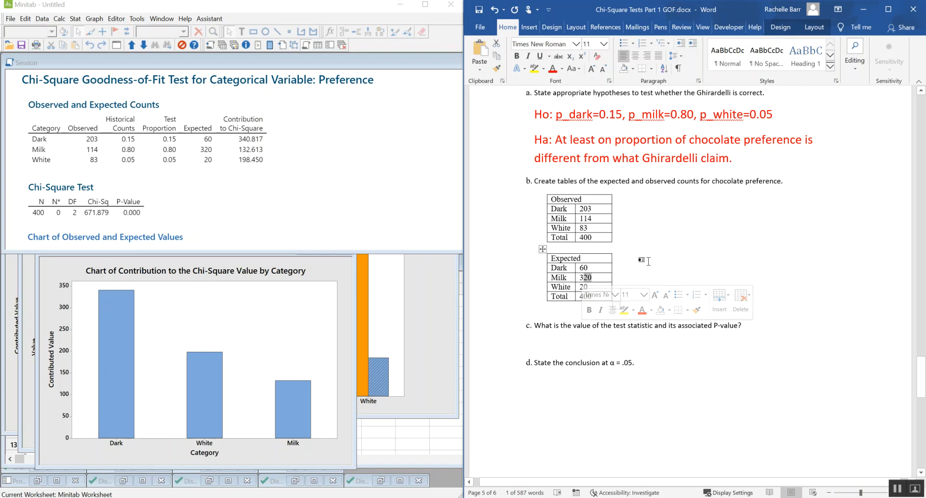
scroll(680, 167, up, 1)
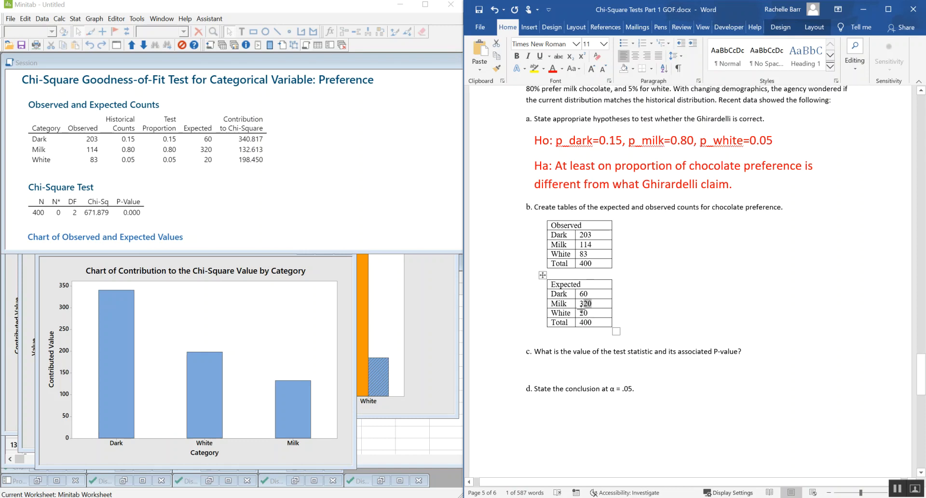
double_click(584, 302)
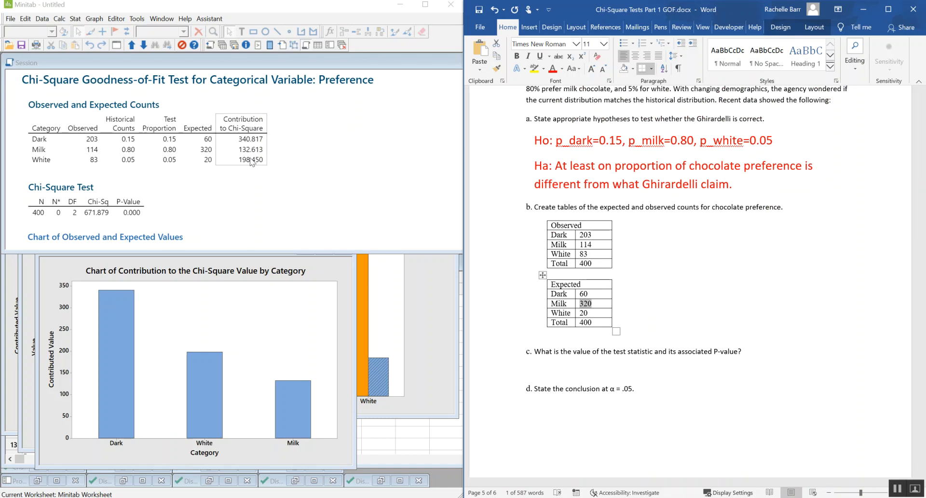
- Copy the Chi-Square Test table from the Minitab output under question c in Word and remove the list letter before its heading
right_click(24, 186)
click(29, 163)
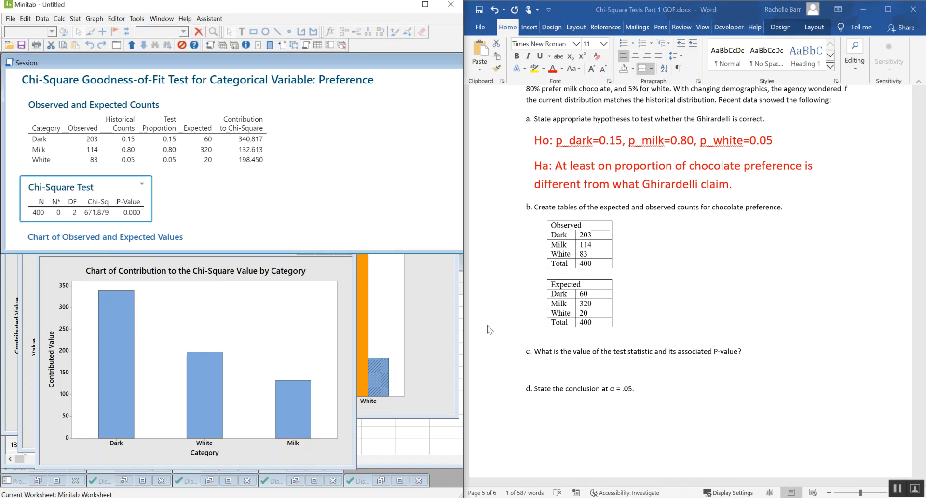
click(580, 366)
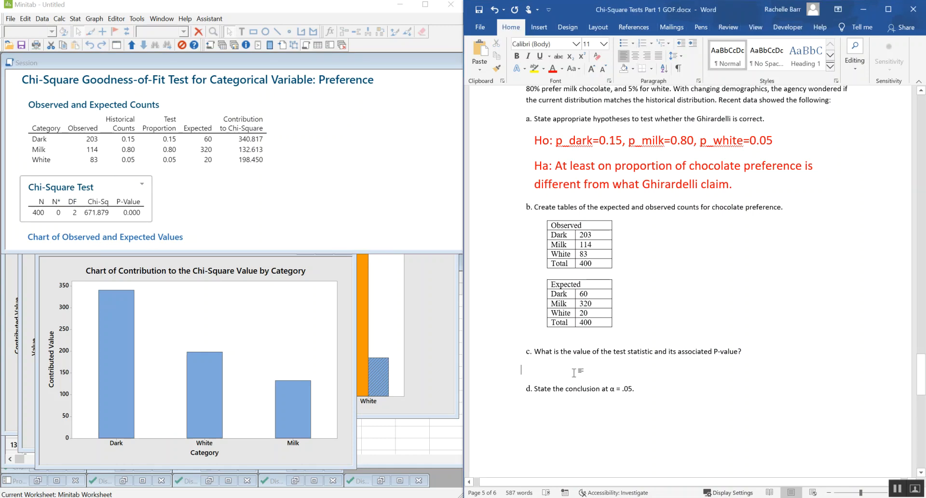
key(ctrl+v)
scroll(682, 406, down, 3)
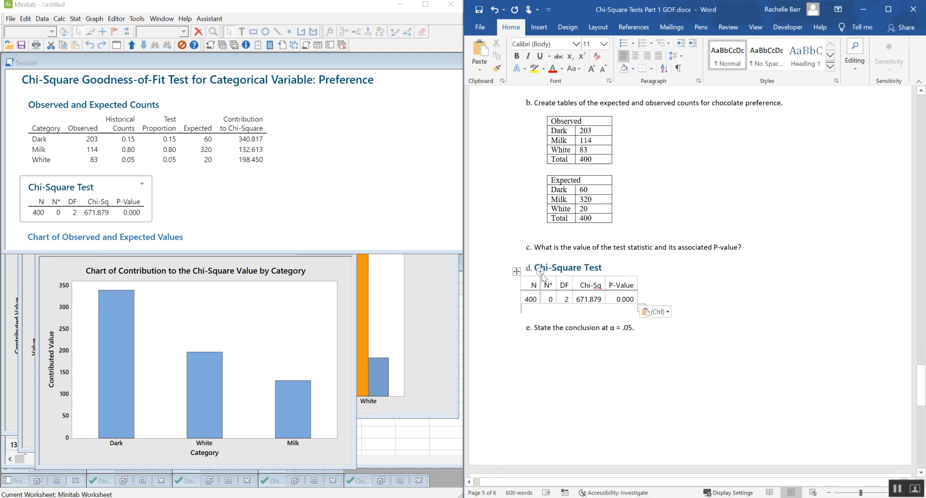
click(536, 267)
key(BackSpace)
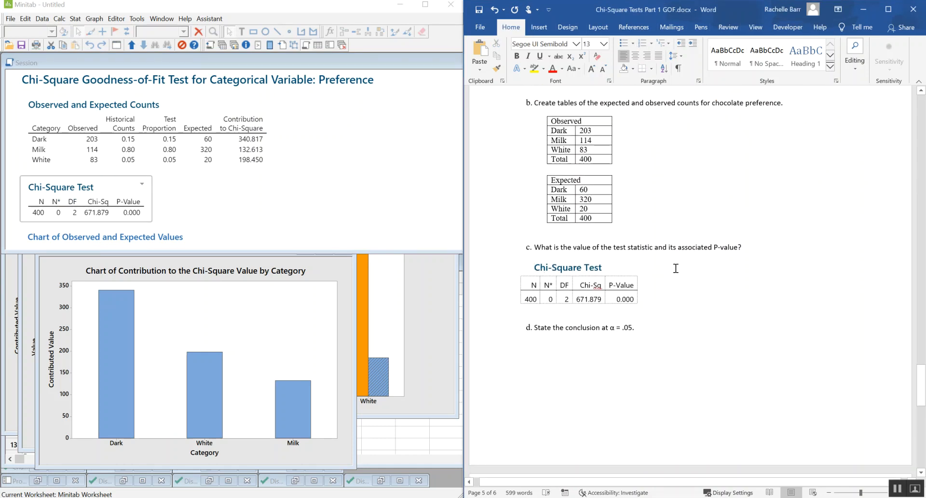
- Start a "Test stat" line below the pasted table and format it in red at 20 pt
scroll(685, 268, down, 3)
scroll(685, 268, down, 1)
click(558, 229)
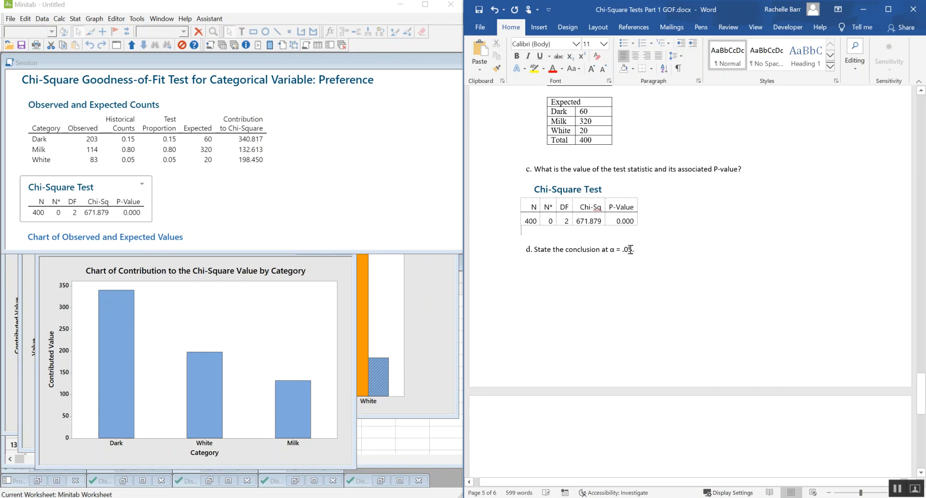
key(Return)
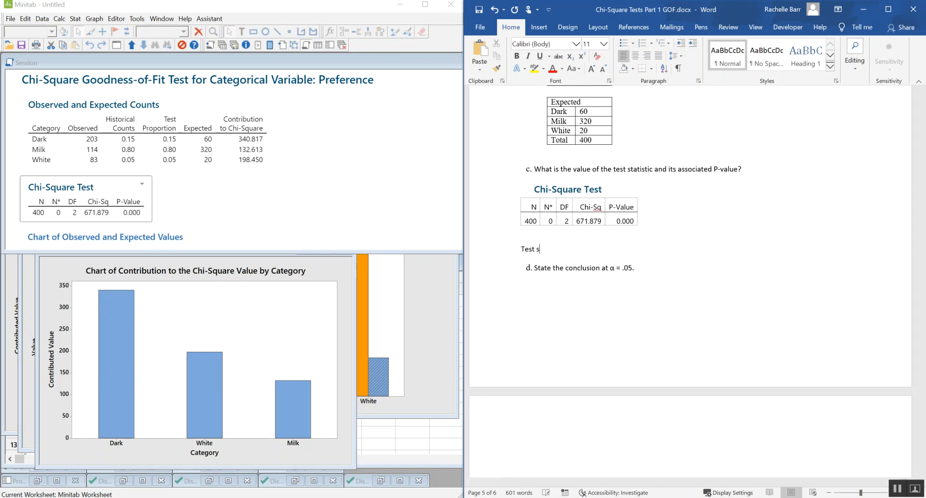
click(514, 249)
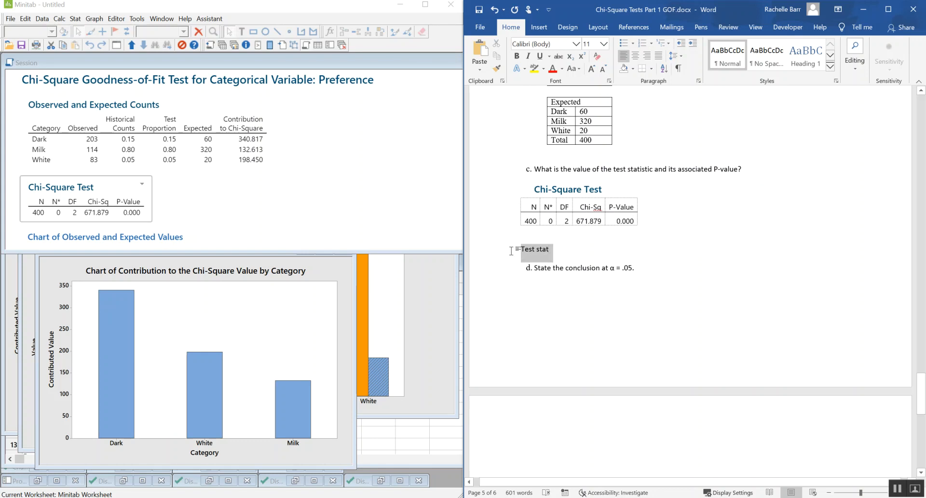
click(553, 69)
click(588, 71)
click(589, 71)
click(588, 71)
click(589, 71)
click(589, 71)
click(624, 257)
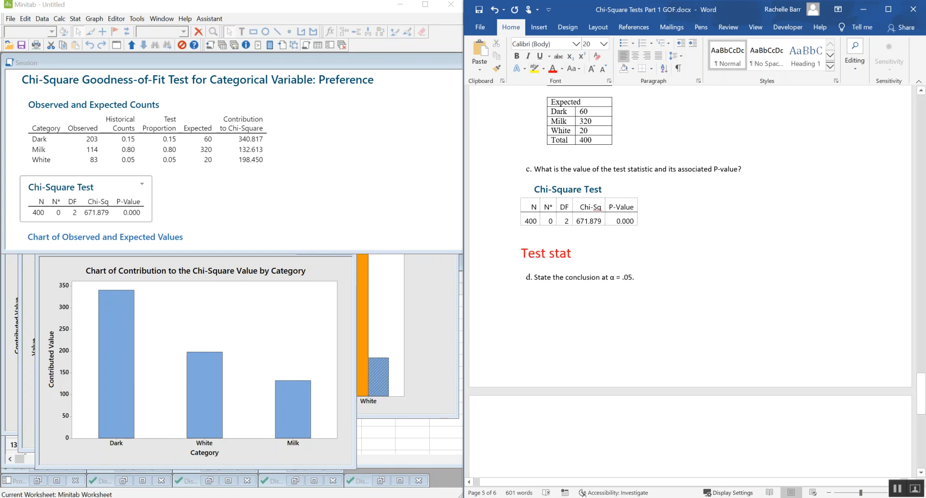
- Enter 671.879 as the test statistic and add "P-value=0.0000" on a new line below it
text(671.)
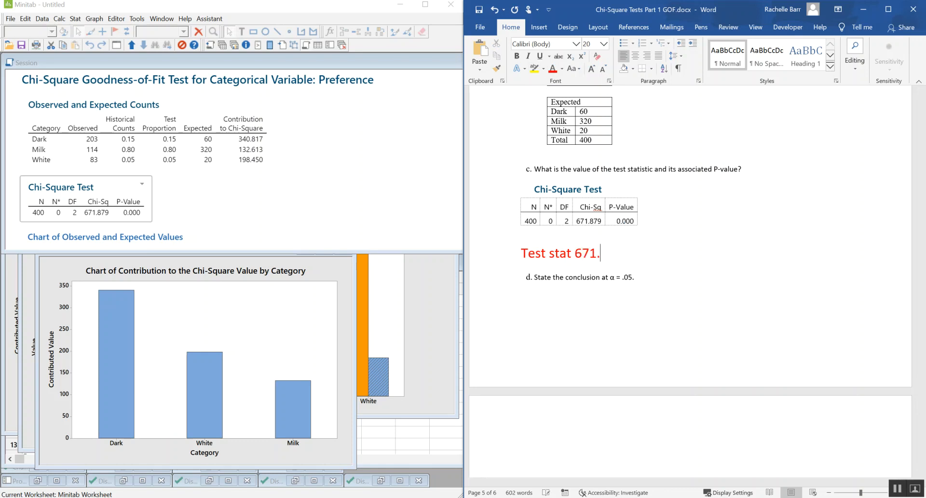
text(879)
key(Return)
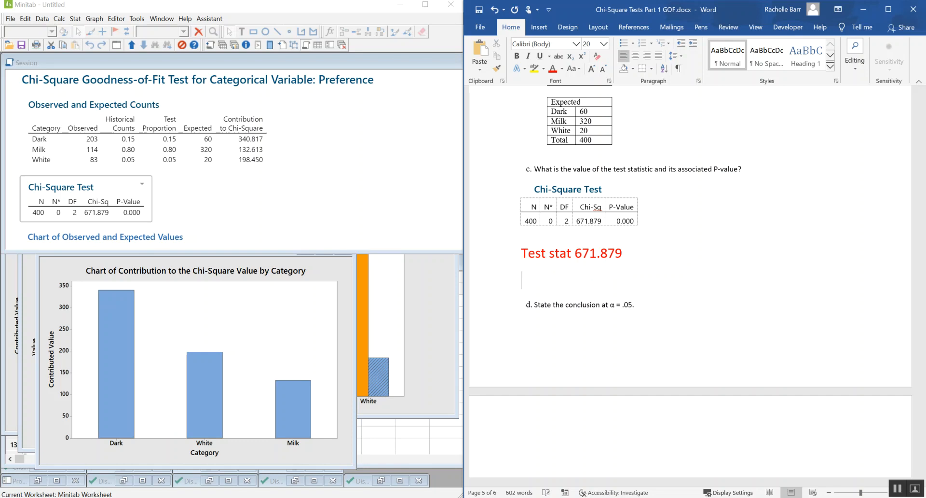
text(P-value=0.0000)
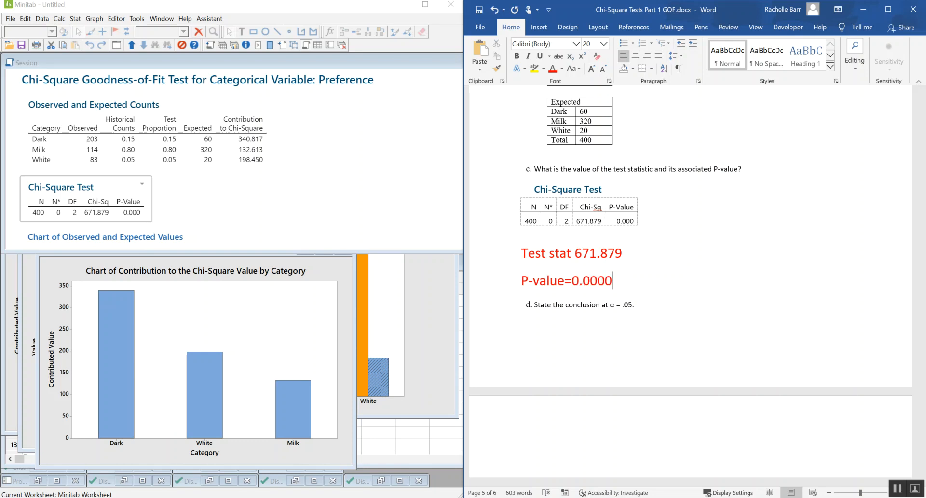
- Set the answer line under question d to 22 pt and bring Minitab's chi-square contribution chart to the front for reference
scroll(571, 308, down, 1)
click(664, 284)
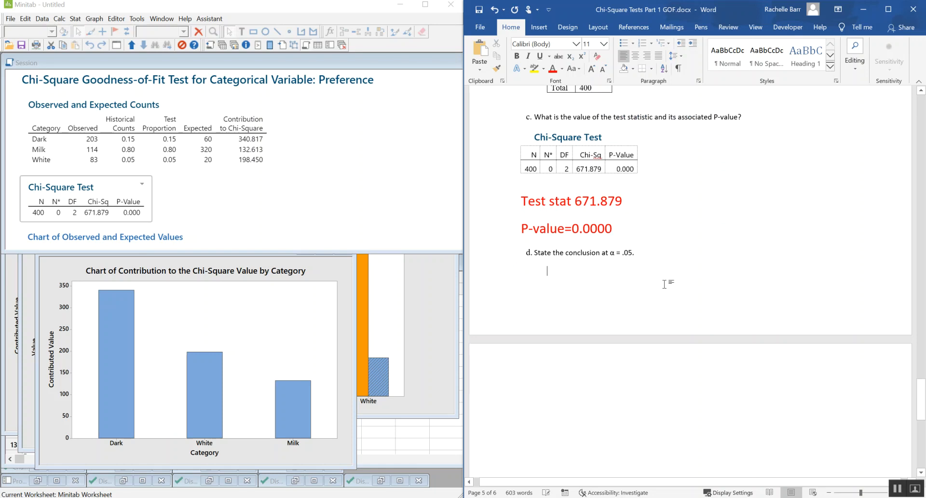
click(592, 70)
click(592, 69)
click(592, 70)
click(592, 70)
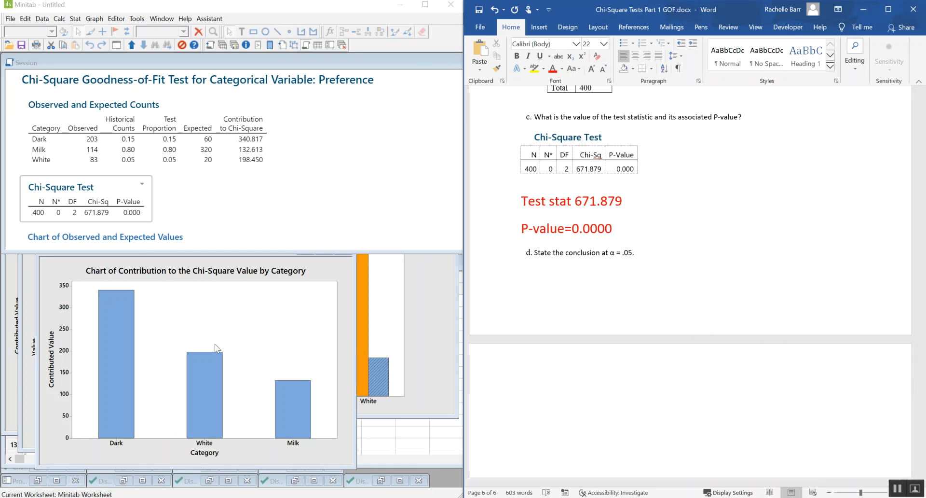
click(135, 305)
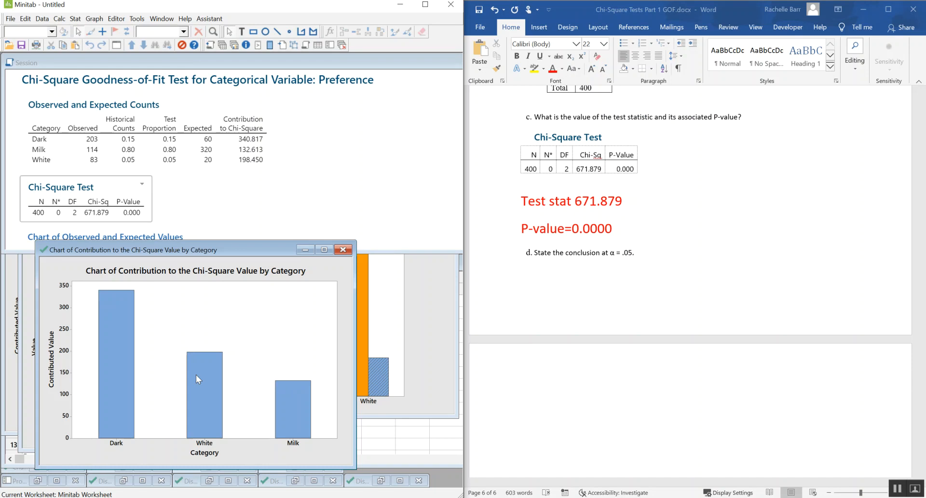
click(567, 451)
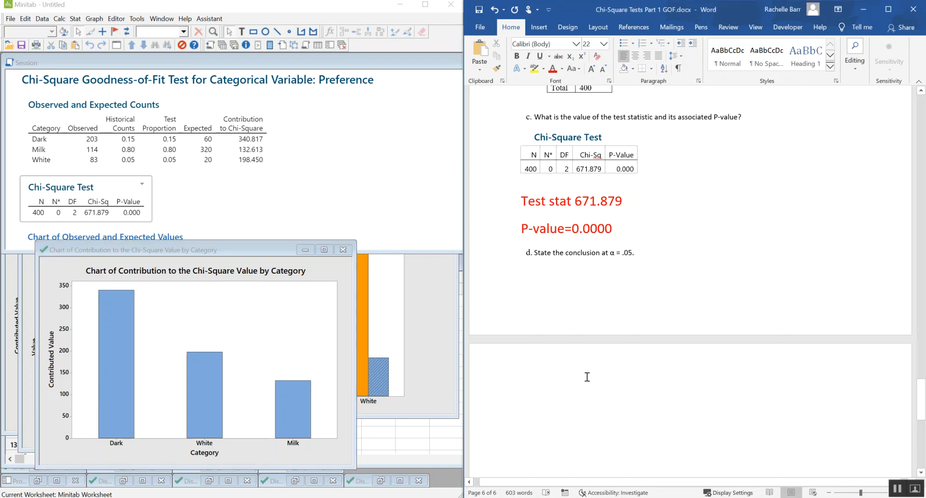
scroll(587, 377, down, 3)
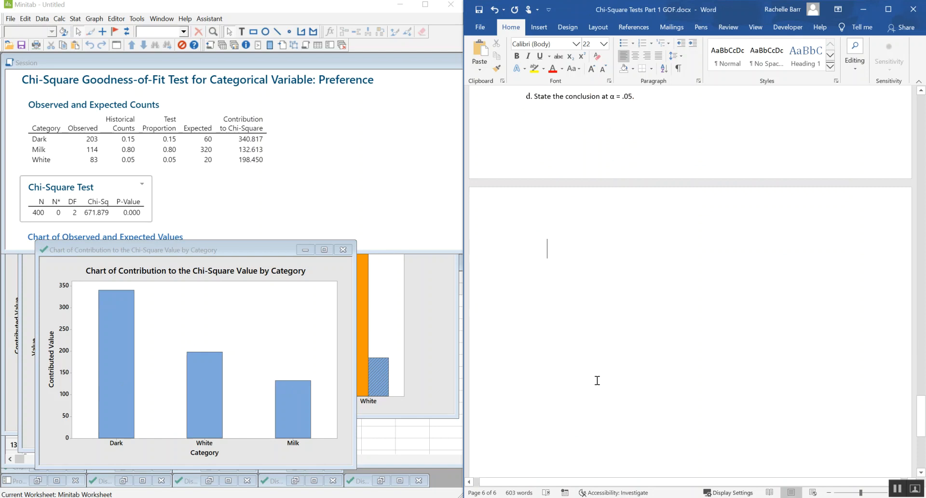
- Begin the conclusion for question d with "The evidence suggest that at least one proportion is not as Ghiraradelli claims"
text(The e)
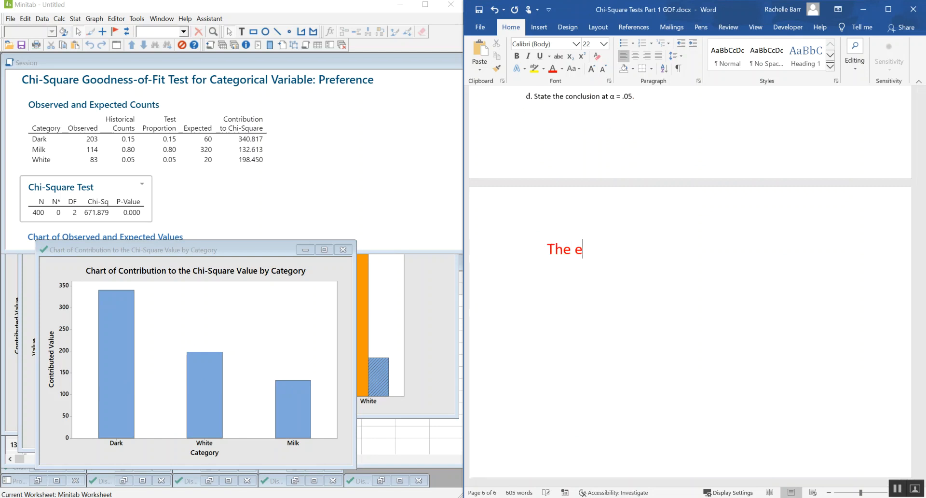
text(vidence sugest)
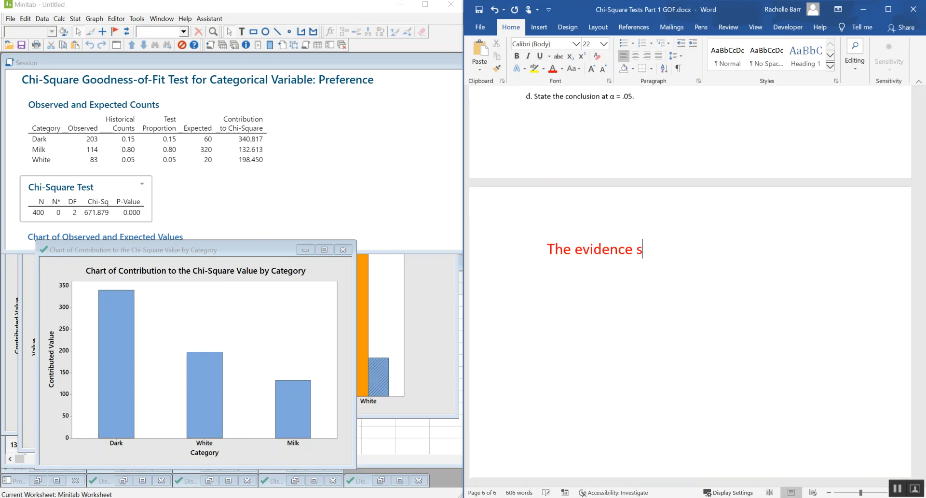
key(BackSpace)
key(BackSpace)
key(BackSpace)
text(gestth)
key(BackSpace)
key(BackSpace)
text(that)
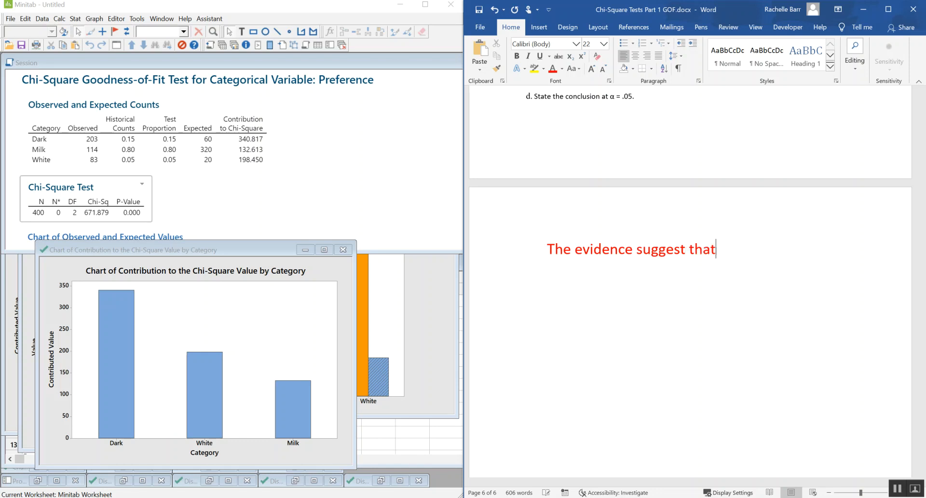
text( at least one )
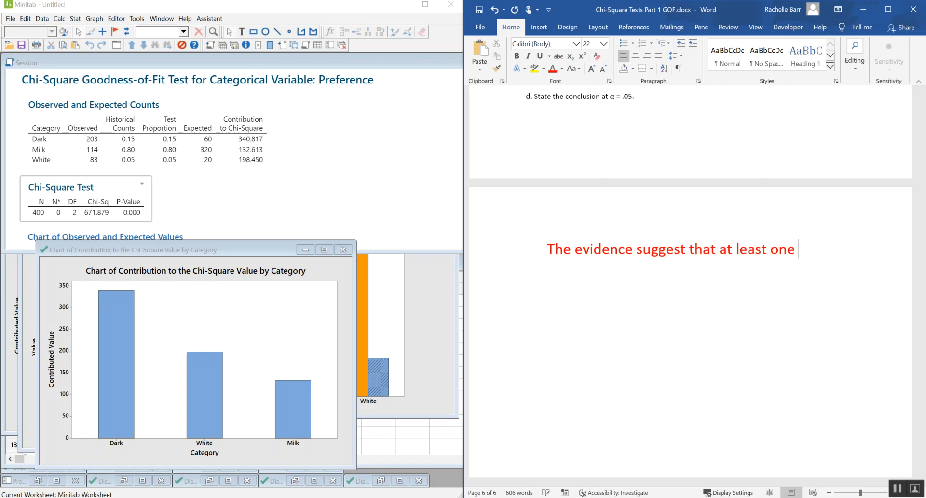
text(proportion is not a)
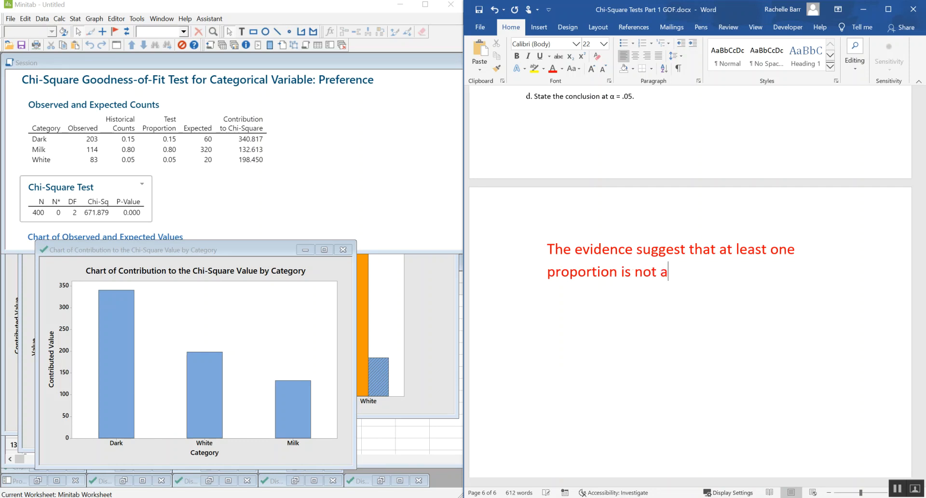
text(s Ghirarah)
key(BackSpace)
text(delli )
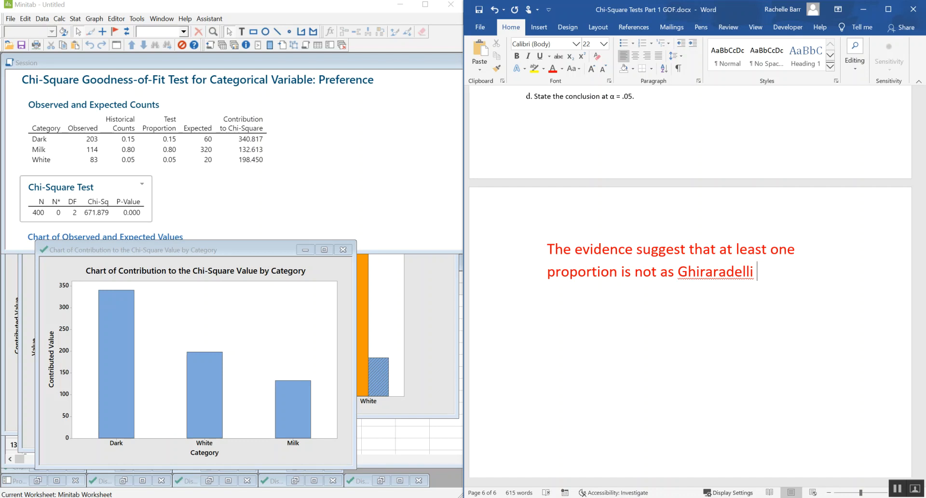
text(claims )
text(.)
- Continue the conclusion with ", from the contrabutions to Chi-squared we see that none of the proportions match."
text(, w)
key(BackSpace)
text(frm)
key(BackSpace)
text(o)
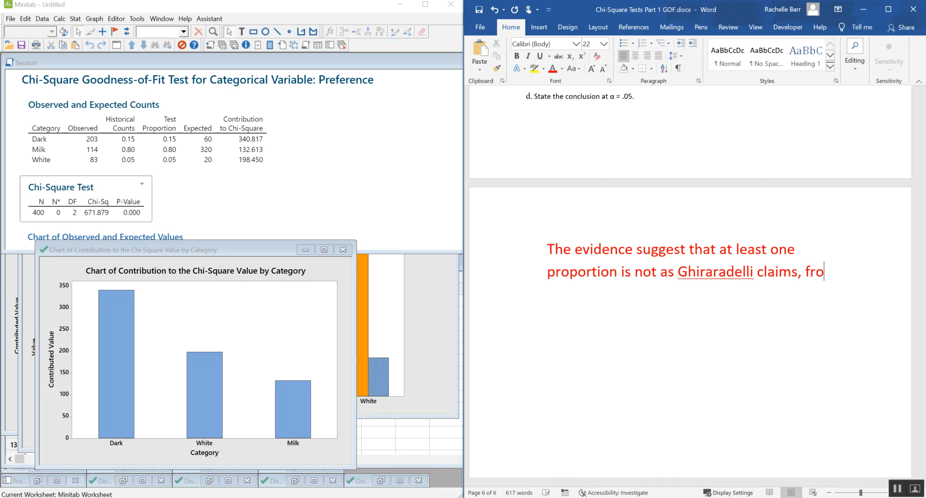
text(m the contrib)
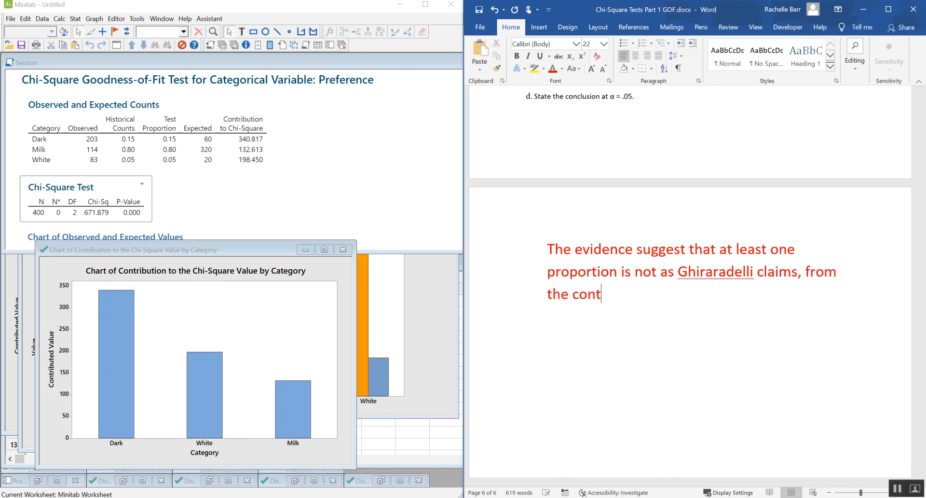
key(BackSpace)
key(BackSpace)
text(abutions to Chi-sq)
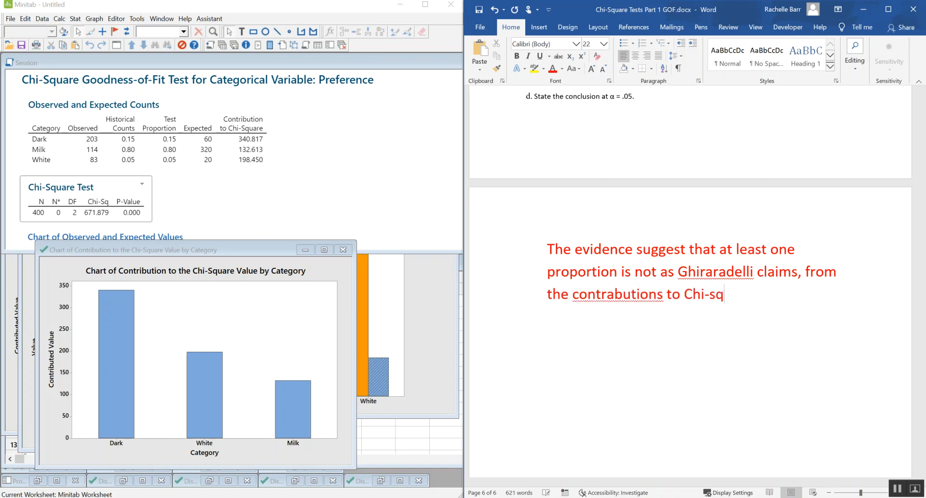
text(uared we see )
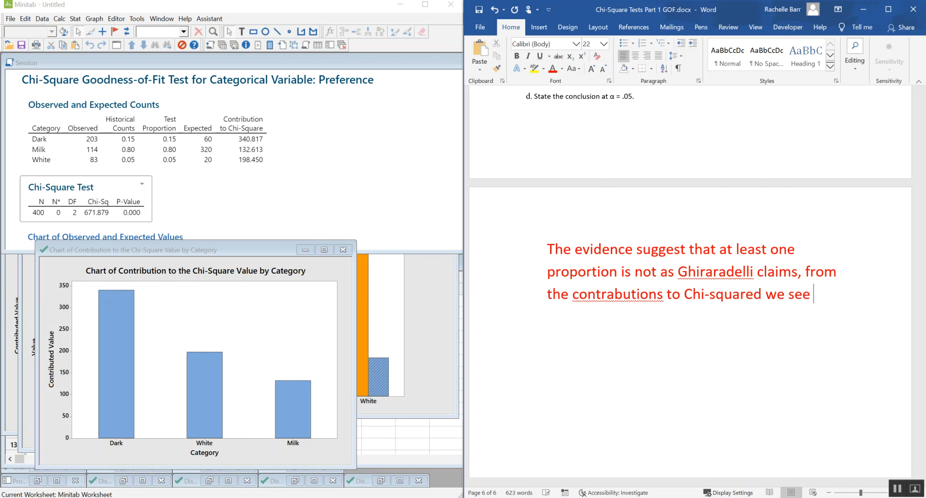
text(that none of t)
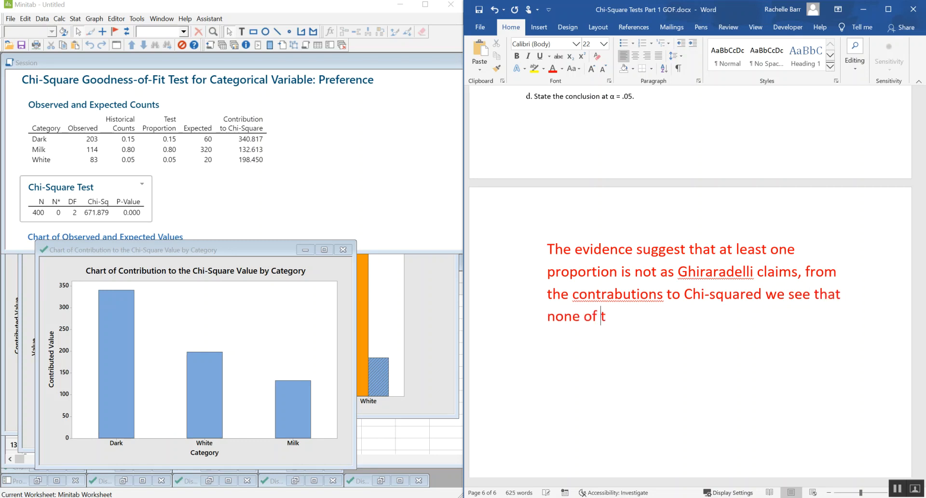
text(he proportions)
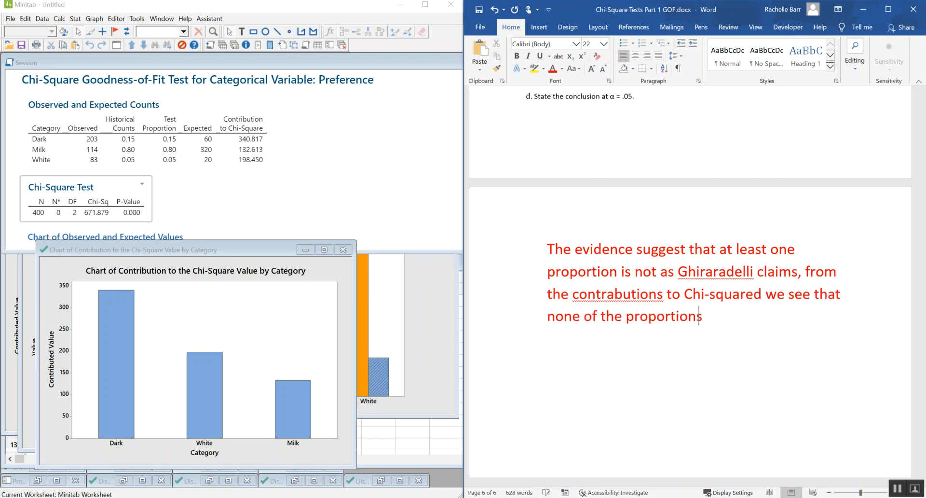
text( match.)
- Correct the two misspelled words in the conclusion to "contributions" and "Ghirardelli"
right_click(631, 293)
click(614, 95)
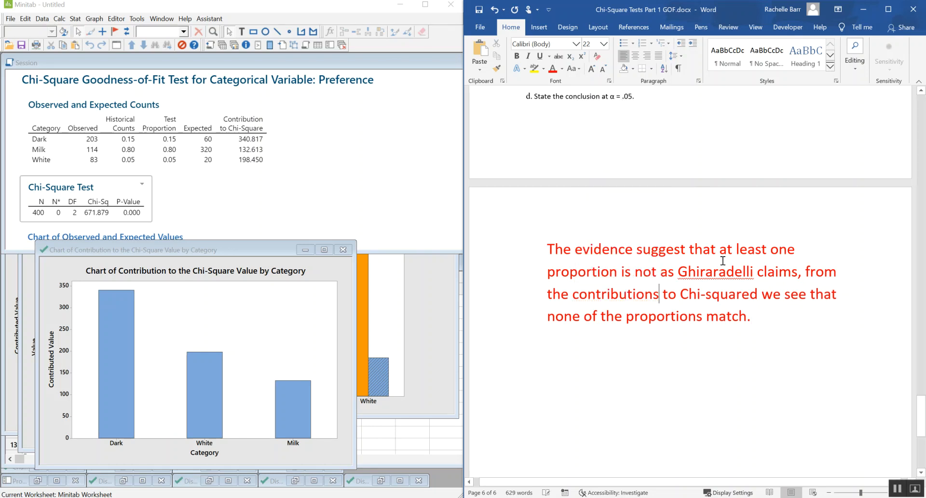
right_click(720, 268)
click(722, 290)
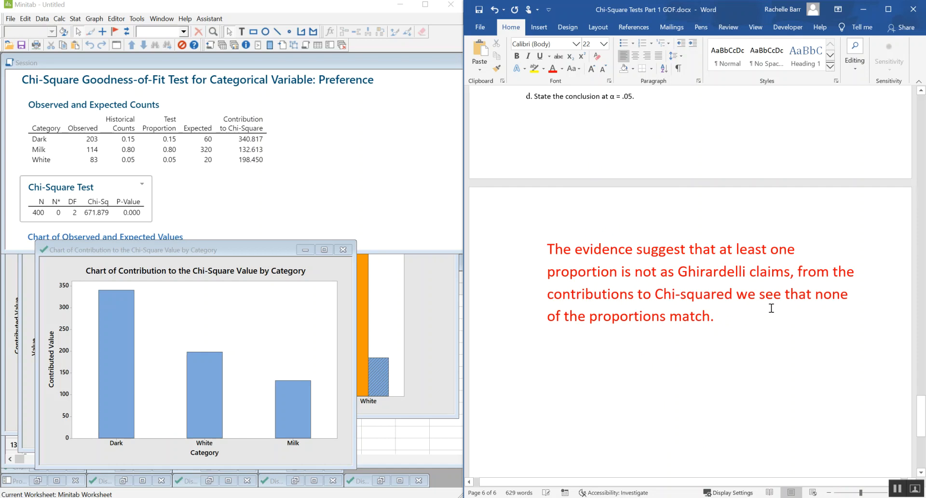